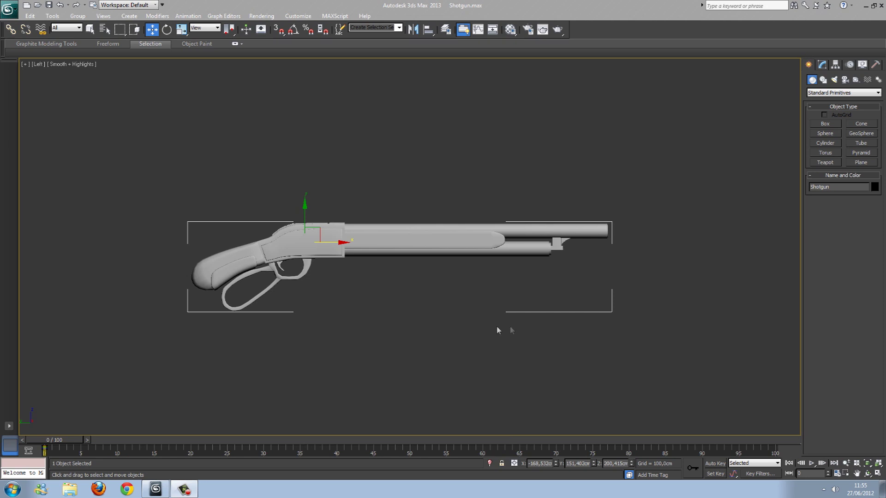
Examine the shotgun model from several angles, both shaded and with its edges displayed.
{"action": "middle_click_drag", "start_coordinate": [283, 332], "coordinate": [324, 331]}
{"action": "scroll", "coordinate": [324, 331], "scroll_direction": "up", "scroll_amount": 4}
{"action": "scroll", "coordinate": [325, 331], "scroll_direction": "down", "scroll_amount": 2}
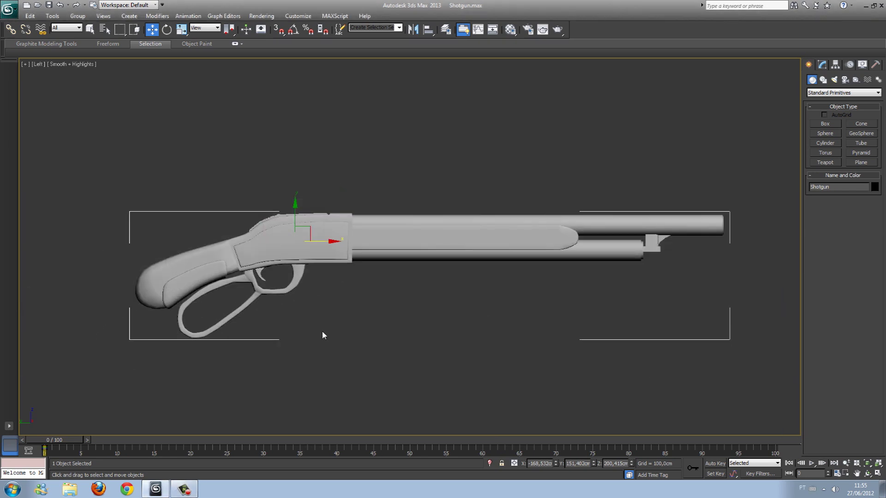
{"action": "middle_click_drag", "start_coordinate": [597, 313], "coordinate": [537, 331], "text": "alt"}
{"action": "key", "text": "F4"}
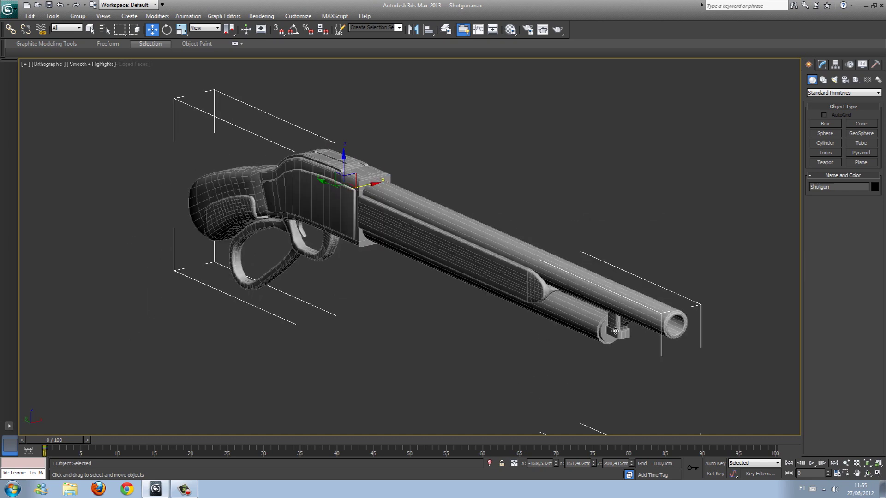
{"action": "scroll", "coordinate": [520, 341], "scroll_direction": "up", "scroll_amount": 2}
{"action": "scroll", "coordinate": [519, 339], "scroll_direction": "down", "scroll_amount": 2}
{"action": "key", "text": "F4"}
{"action": "scroll", "coordinate": [520, 340], "scroll_direction": "up", "scroll_amount": 2}
{"action": "scroll", "coordinate": [518, 339], "scroll_direction": "down", "scroll_amount": 2}
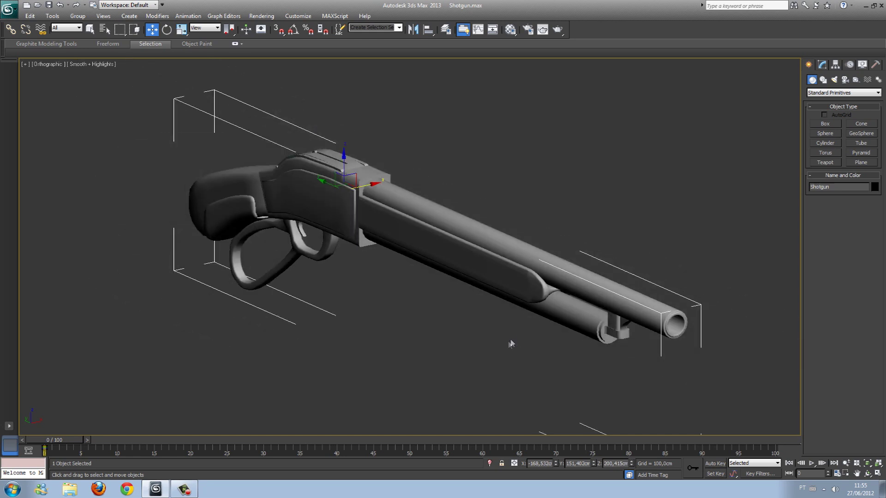
{"action": "middle_click_drag", "start_coordinate": [510, 344], "coordinate": [534, 334], "text": "alt"}
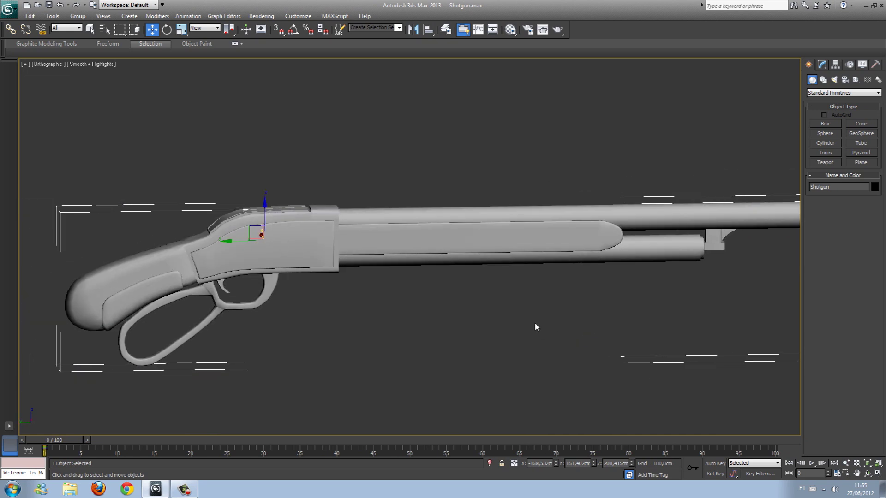
Return to the Left view and frame the whole shotgun.
{"action": "key", "text": "l"}
{"action": "scroll", "coordinate": [611, 318], "scroll_direction": "down", "scroll_amount": 2}
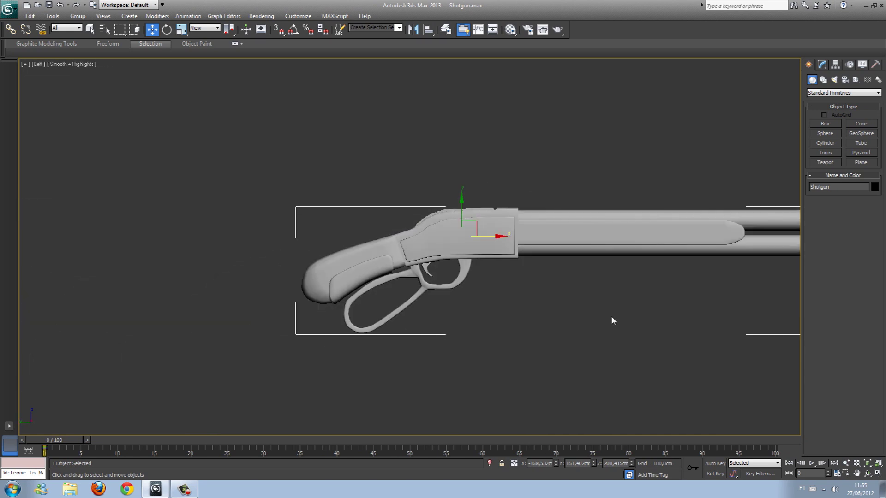
{"action": "middle_click_drag", "start_coordinate": [665, 300], "coordinate": [503, 340]}
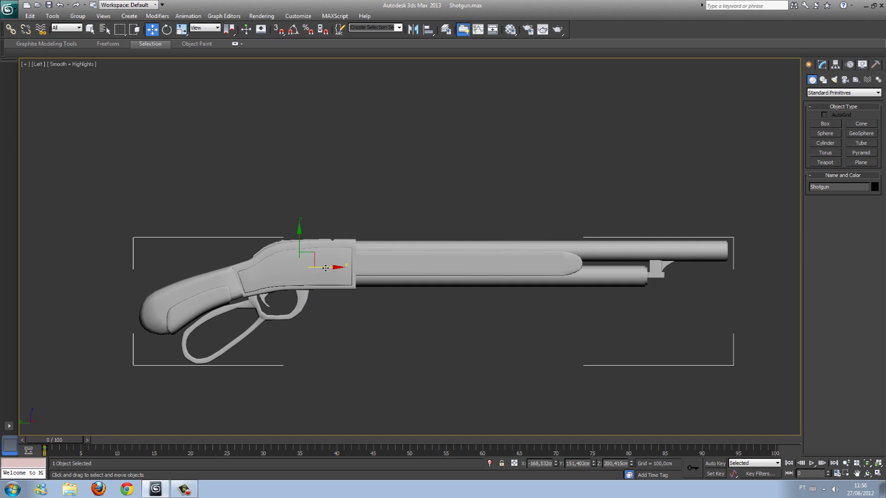
{"action": "middle_click_drag", "start_coordinate": [383, 267], "coordinate": [370, 251]}
{"action": "scroll", "coordinate": [370, 250], "scroll_direction": "up", "scroll_amount": 3}
{"action": "scroll", "coordinate": [370, 250], "scroll_direction": "down", "scroll_amount": 3}
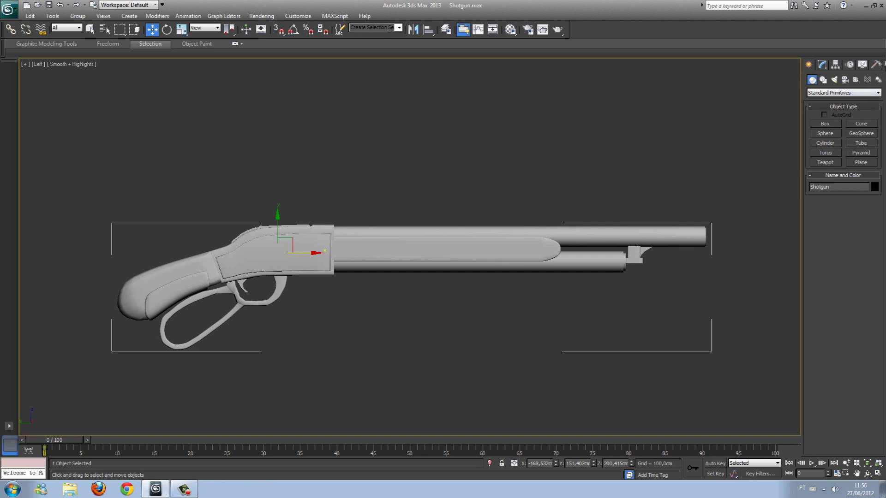
Add an Unwrap UVW modifier to the Shotgun object.
{"action": "left_click", "coordinate": [821, 65]}
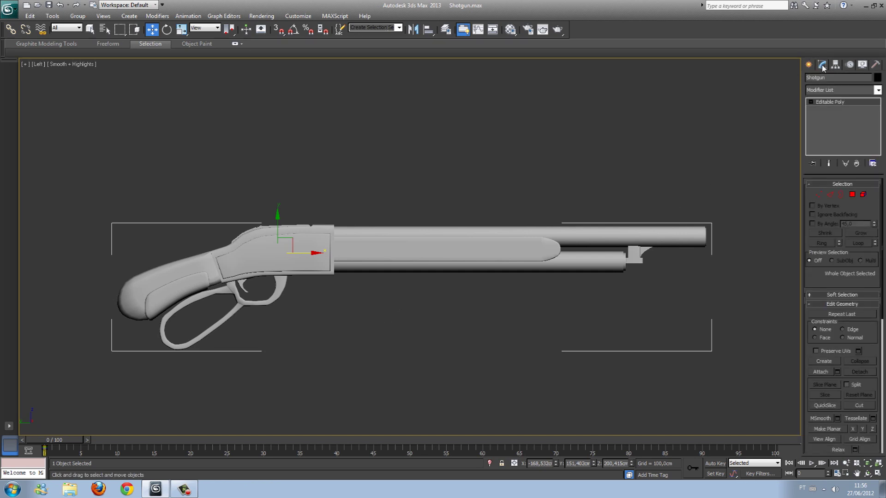
{"action": "left_click", "coordinate": [877, 91]}
{"action": "left_click_drag", "start_coordinate": [878, 104], "coordinate": [878, 379]}
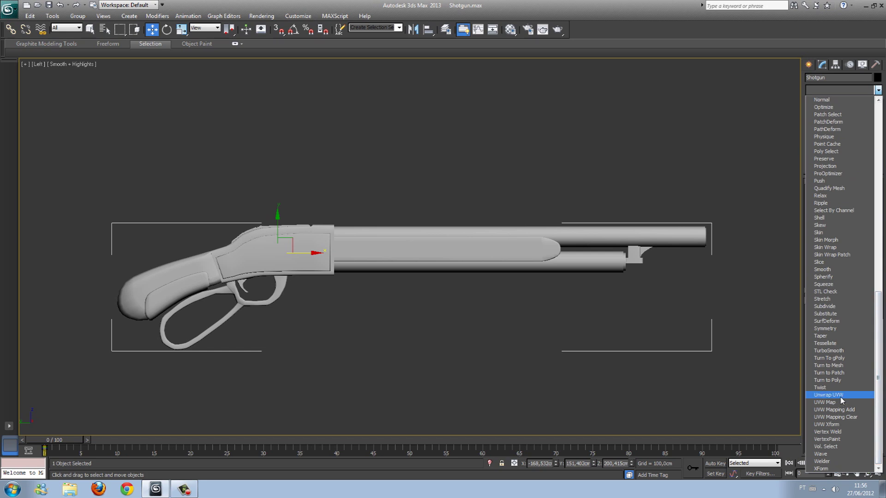
{"action": "left_click", "coordinate": [825, 395]}
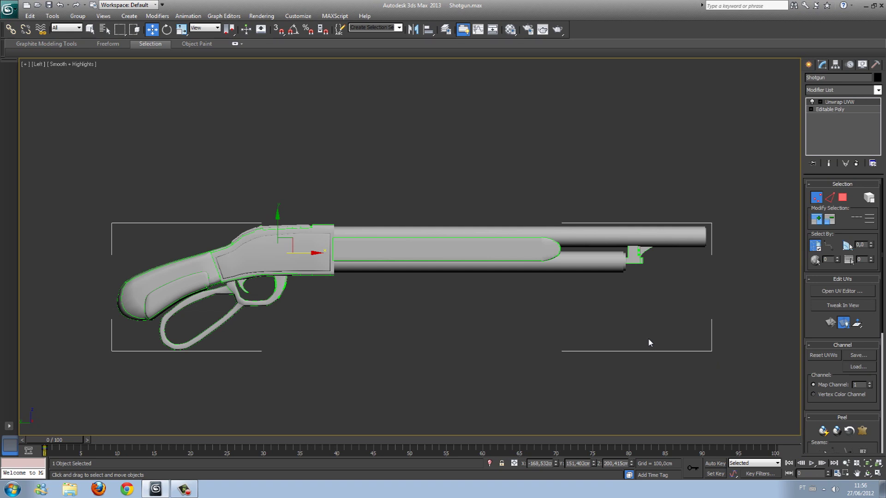
Open the UV editor maximized and select all of the shotgun's polygons.
{"action": "left_click", "coordinate": [832, 295]}
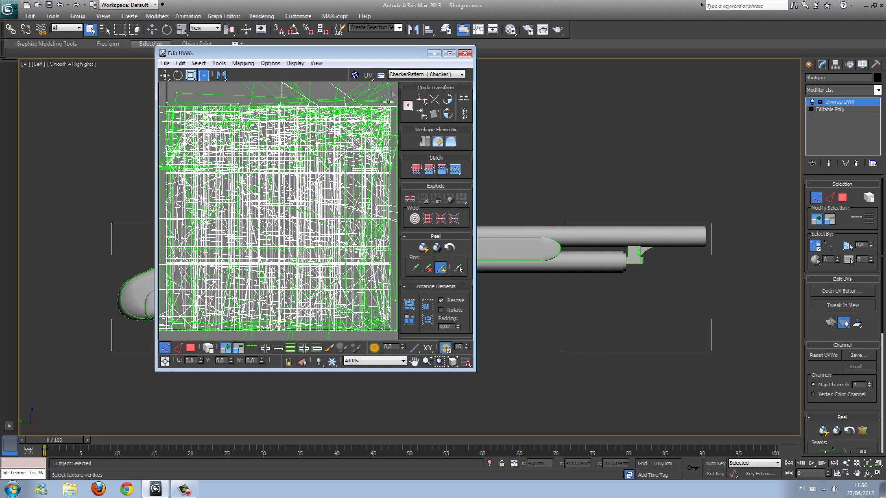
{"action": "left_click", "coordinate": [449, 53]}
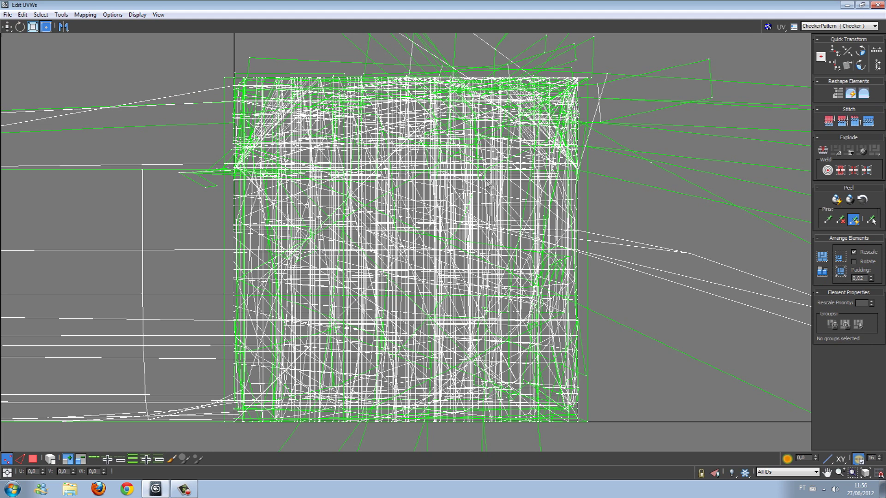
{"action": "scroll", "coordinate": [499, 221], "scroll_direction": "down", "scroll_amount": 15}
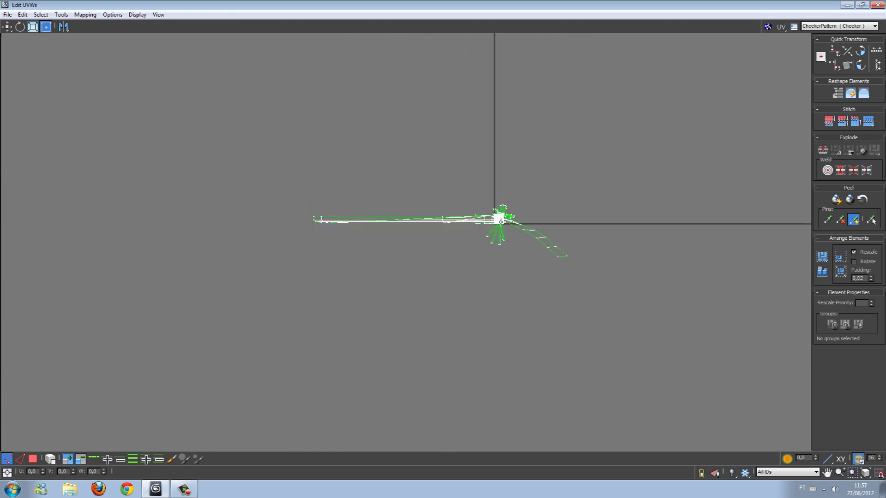
{"action": "left_click", "coordinate": [33, 458]}
{"action": "left_click_drag", "start_coordinate": [180, 308], "coordinate": [692, 97]}
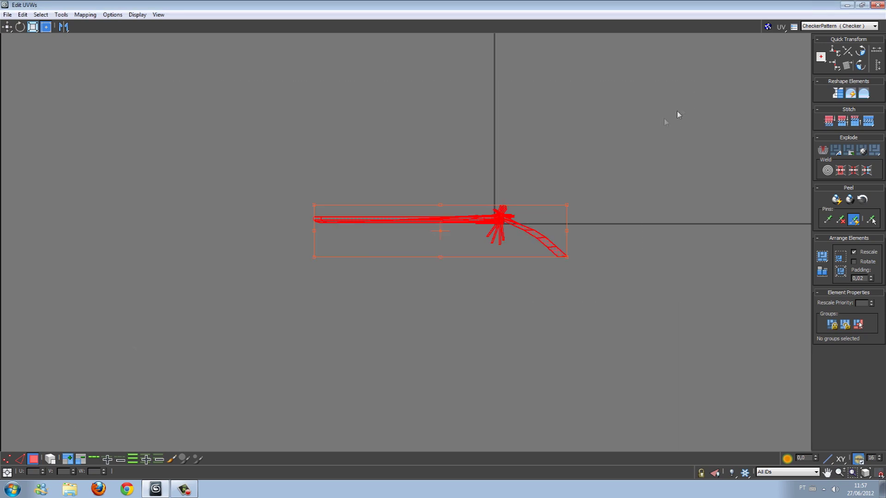
Apply Normal Mapping to the selected polygons using Left/Right Mapping and inspect the resulting layout.
{"action": "left_click", "coordinate": [85, 14]}
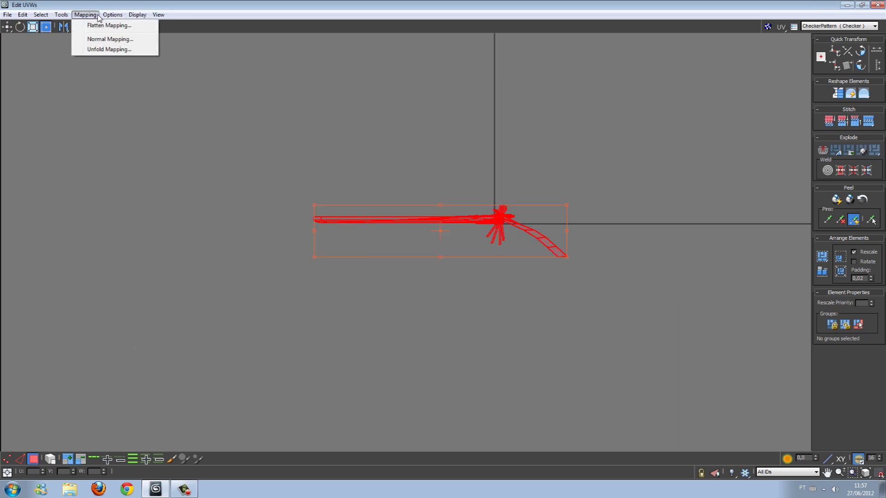
{"action": "left_click", "coordinate": [99, 40]}
{"action": "left_click", "coordinate": [69, 21]}
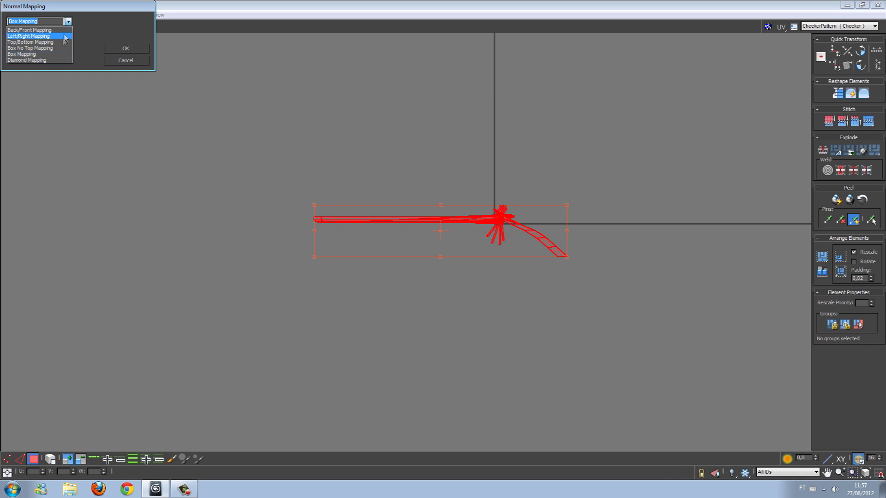
{"action": "left_click", "coordinate": [59, 37]}
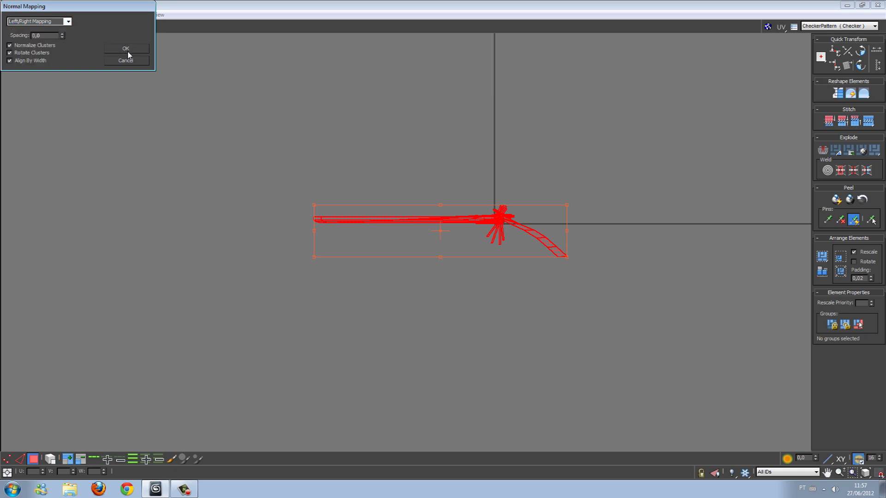
{"action": "left_click", "coordinate": [126, 49]}
{"action": "middle_click_drag", "start_coordinate": [601, 146], "coordinate": [563, 163]}
{"action": "scroll", "coordinate": [562, 162], "scroll_direction": "up", "scroll_amount": 5}
{"action": "middle_click_drag", "start_coordinate": [380, 254], "coordinate": [486, 170]}
{"action": "scroll", "coordinate": [429, 229], "scroll_direction": "up", "scroll_amount": 3}
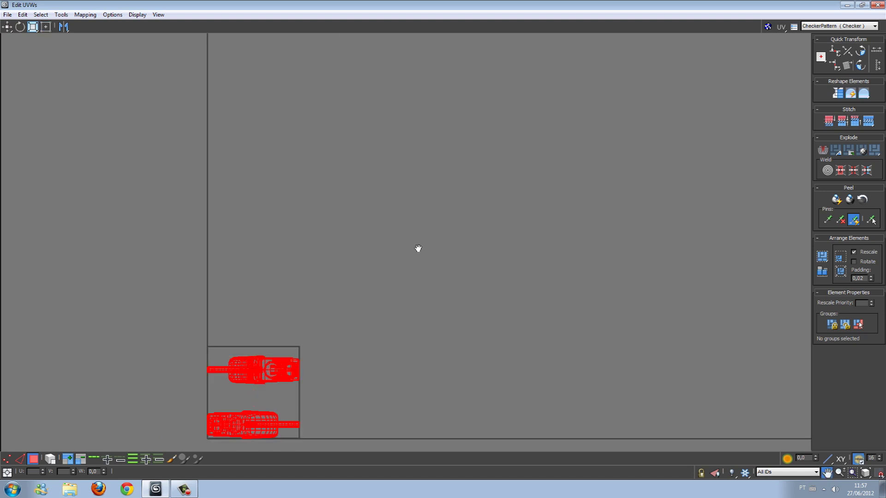
{"action": "middle_click_drag", "start_coordinate": [417, 249], "coordinate": [430, 242]}
Select all UV polygons and reapply Normal Mapping using Back/Front Mapping.
{"action": "key", "text": "ctrl+a"}
{"action": "left_click", "coordinate": [85, 14]}
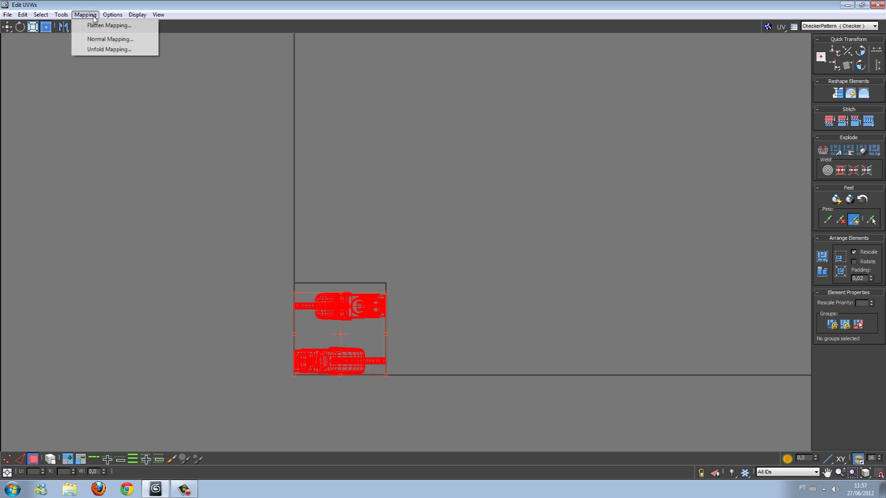
{"action": "left_click", "coordinate": [86, 39]}
{"action": "left_click", "coordinate": [68, 21]}
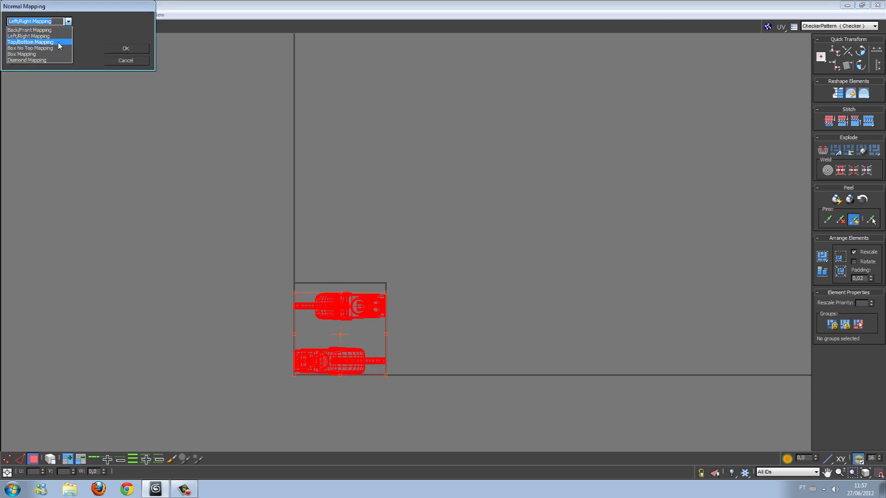
{"action": "left_click", "coordinate": [58, 43]}
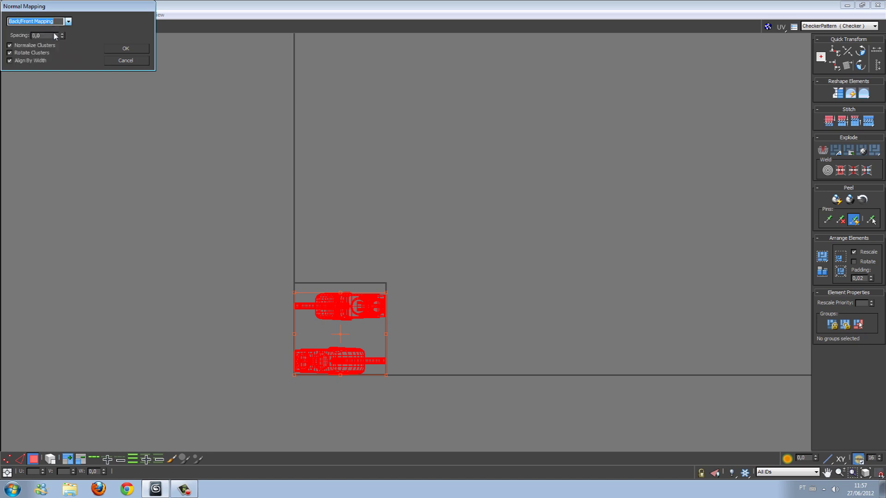
{"action": "left_click", "coordinate": [123, 49]}
{"action": "middle_click_drag", "start_coordinate": [371, 180], "coordinate": [374, 160]}
{"action": "scroll", "coordinate": [374, 159], "scroll_direction": "up", "scroll_amount": 3}
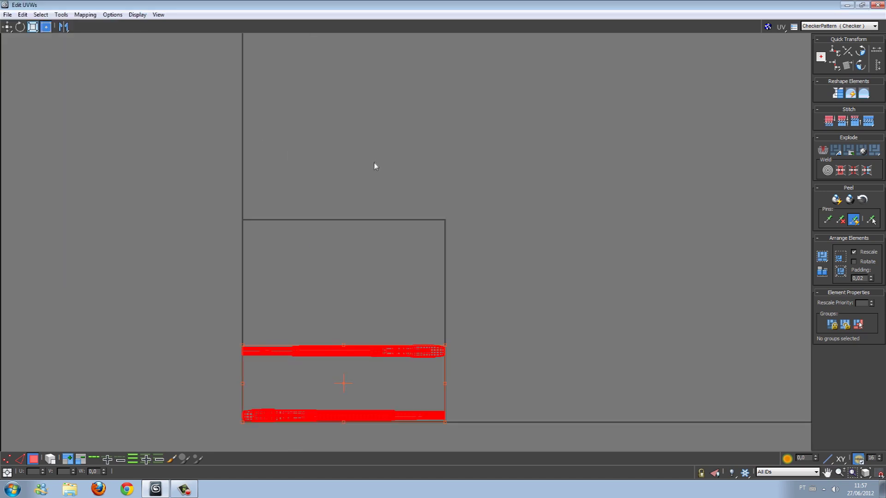
Reapply Normal Mapping with the projection that lays both halves of the shotgun out in side profile, and clear the selection.
{"action": "left_click", "coordinate": [85, 14]}
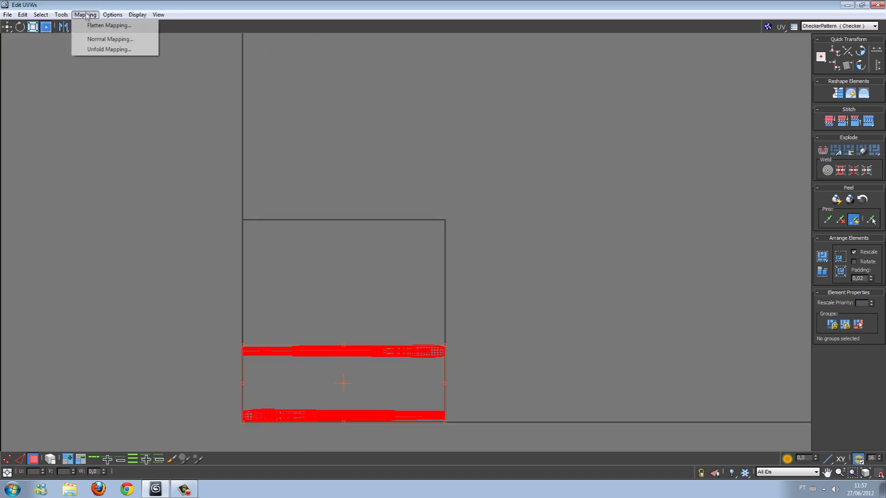
{"action": "left_click", "coordinate": [90, 38]}
{"action": "left_click", "coordinate": [69, 22]}
{"action": "left_click", "coordinate": [33, 36]}
{"action": "left_click", "coordinate": [134, 48]}
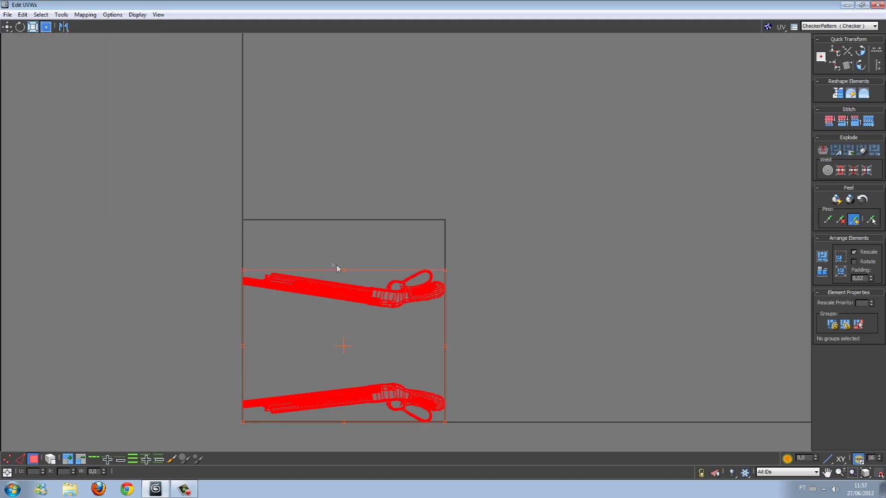
{"action": "left_click", "coordinate": [416, 231]}
{"action": "scroll", "coordinate": [490, 343], "scroll_direction": "up", "scroll_amount": 3}
{"action": "scroll", "coordinate": [387, 342], "scroll_direction": "down", "scroll_amount": 2}
{"action": "middle_click_drag", "start_coordinate": [388, 338], "coordinate": [513, 261]}
{"action": "scroll", "coordinate": [513, 261], "scroll_direction": "up", "scroll_amount": 2}
Mirror the upper shotgun shell and rotate it to match the orientation of the lower shell.
{"action": "left_click_drag", "start_coordinate": [537, 238], "coordinate": [148, 111]}
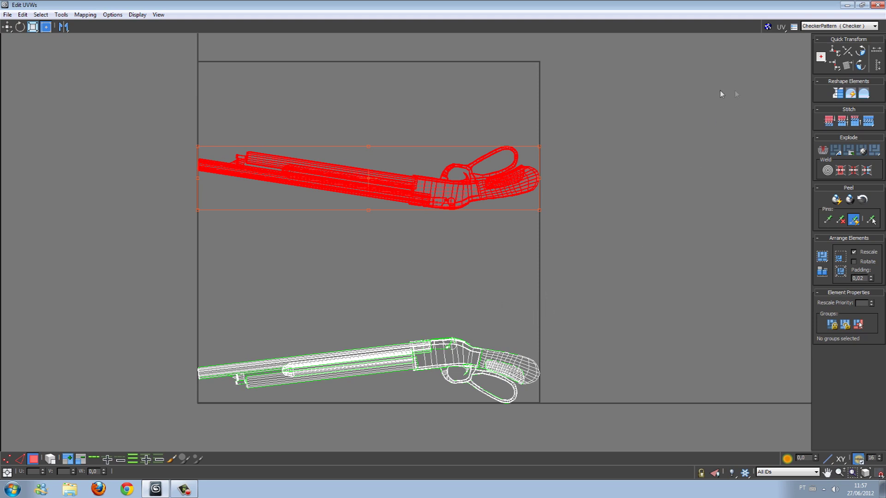
{"action": "left_click", "coordinate": [63, 27]}
{"action": "left_click", "coordinate": [20, 26]}
{"action": "left_click_drag", "start_coordinate": [486, 183], "coordinate": [278, 181]}
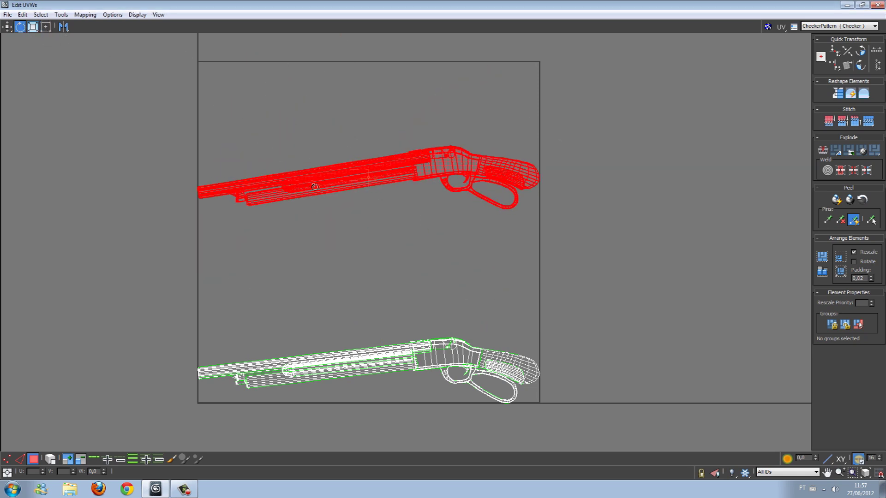
Move the flipped shell onto the lower one and fine-tune its rotation and position until the two outlines coincide.
{"action": "left_click", "coordinate": [7, 26]}
{"action": "left_click_drag", "start_coordinate": [431, 174], "coordinate": [434, 362]}
{"action": "scroll", "coordinate": [462, 365], "scroll_direction": "up", "scroll_amount": 5}
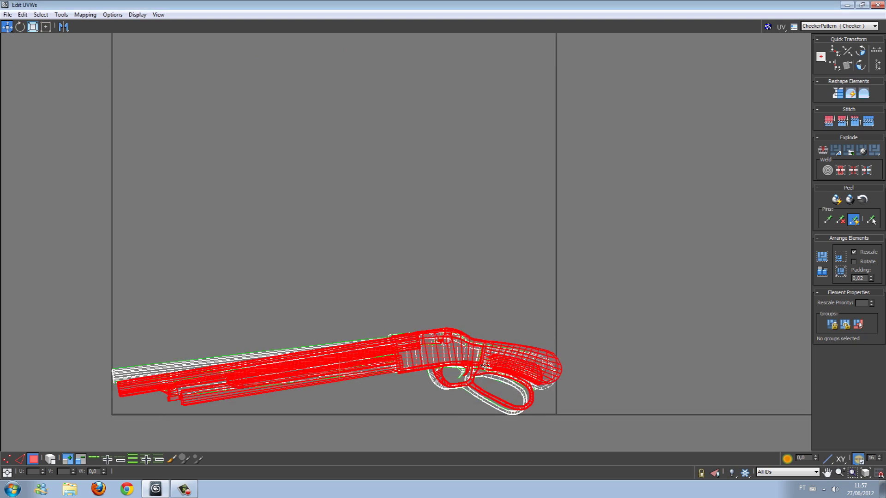
{"action": "middle_click_drag", "start_coordinate": [468, 358], "coordinate": [497, 254]}
{"action": "left_click", "coordinate": [20, 27]}
{"action": "left_click_drag", "start_coordinate": [408, 244], "coordinate": [415, 251]}
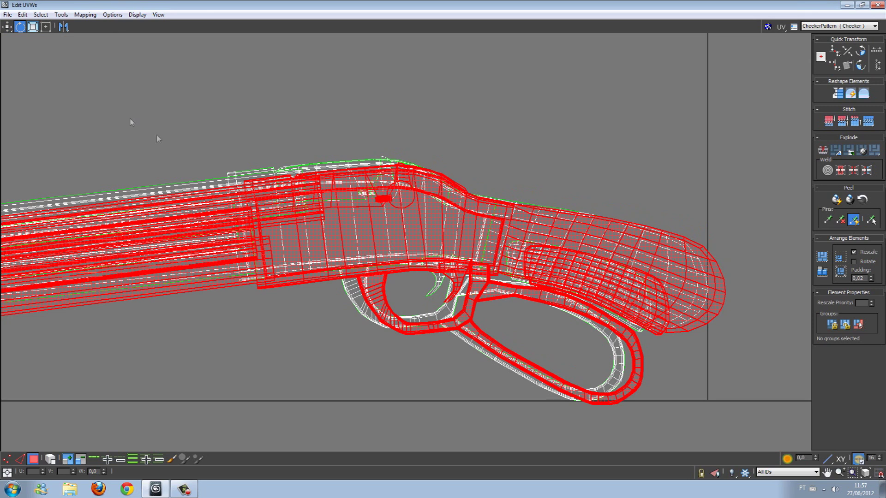
{"action": "left_click", "coordinate": [7, 27]}
{"action": "left_click_drag", "start_coordinate": [379, 220], "coordinate": [362, 214]}
{"action": "scroll", "coordinate": [268, 190], "scroll_direction": "down", "scroll_amount": 5}
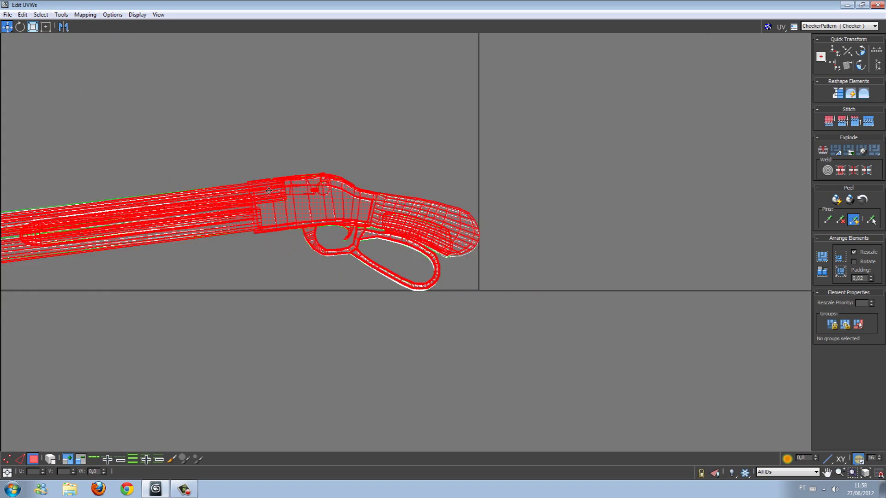
Move the aligned shell straight up, clear of the lower one, and minimize the UV editor.
{"action": "left_click_drag", "start_coordinate": [242, 195], "coordinate": [241, 134]}
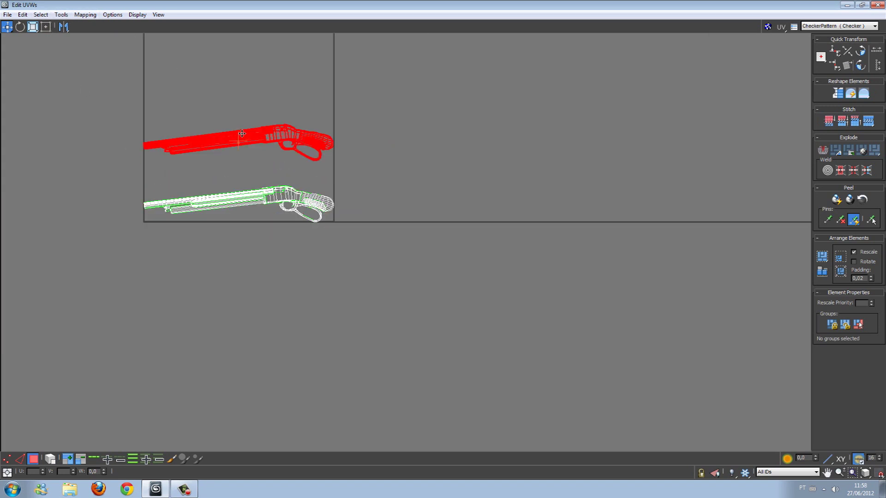
{"action": "scroll", "coordinate": [242, 134], "scroll_direction": "up", "scroll_amount": 5}
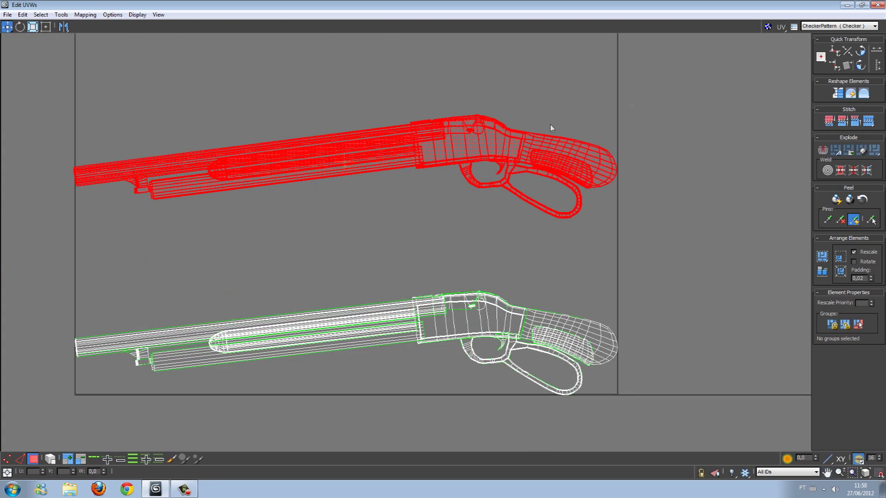
{"action": "left_click", "coordinate": [861, 5]}
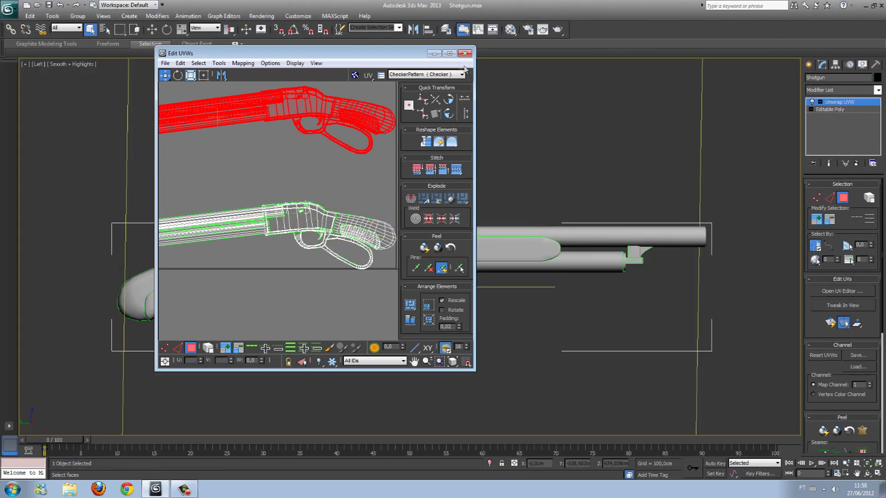
{"action": "left_click", "coordinate": [434, 54]}
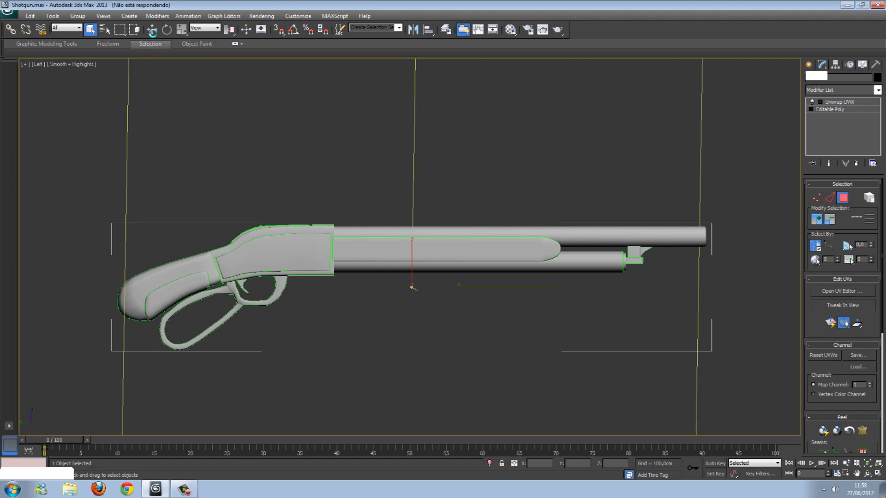
Assign the textured 01 - Default material to the shotgun, show its map in the viewport, and close the Material Editor.
{"action": "middle_click_drag", "start_coordinate": [479, 231], "coordinate": [467, 200]}
{"action": "key", "text": "m"}
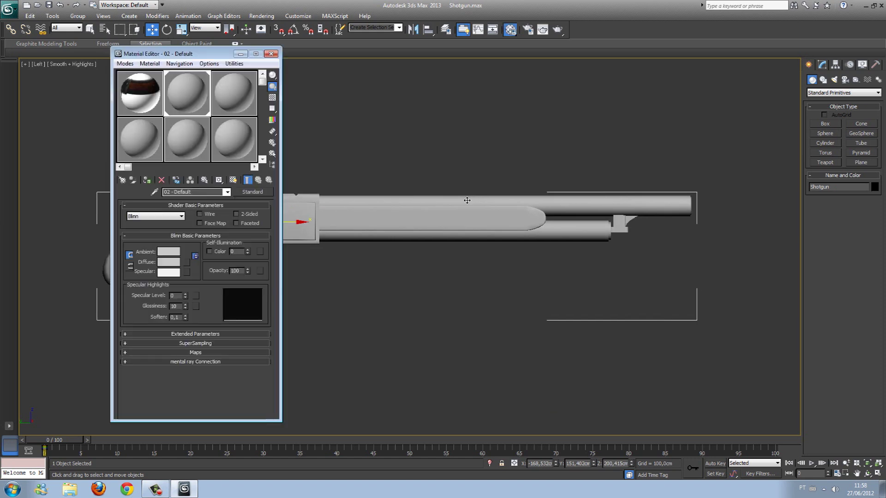
{"action": "left_click", "coordinate": [134, 105]}
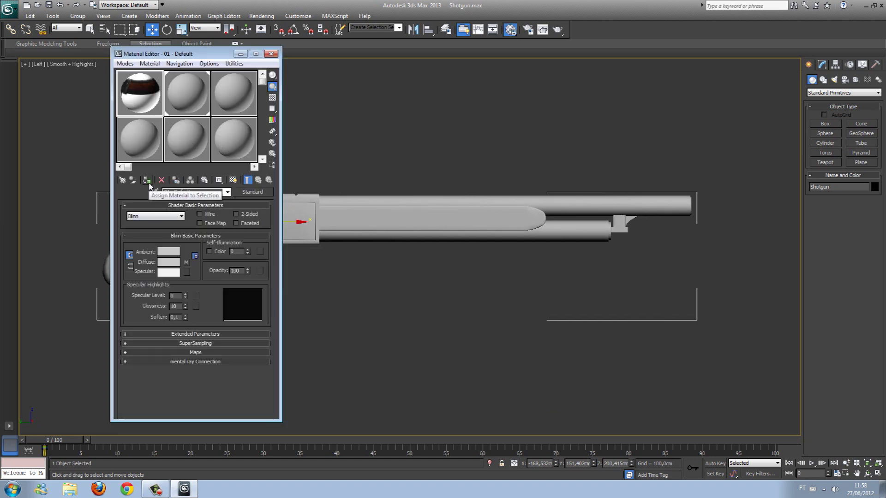
{"action": "left_click", "coordinate": [147, 181]}
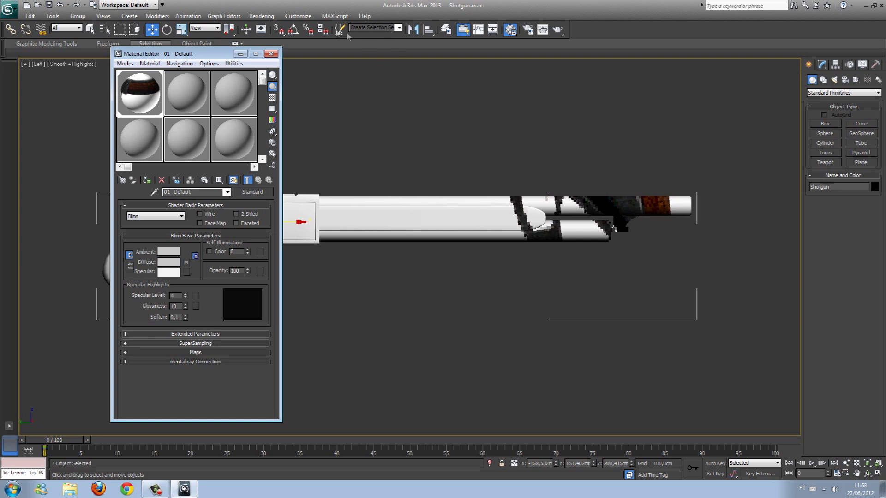
{"action": "left_click", "coordinate": [271, 54]}
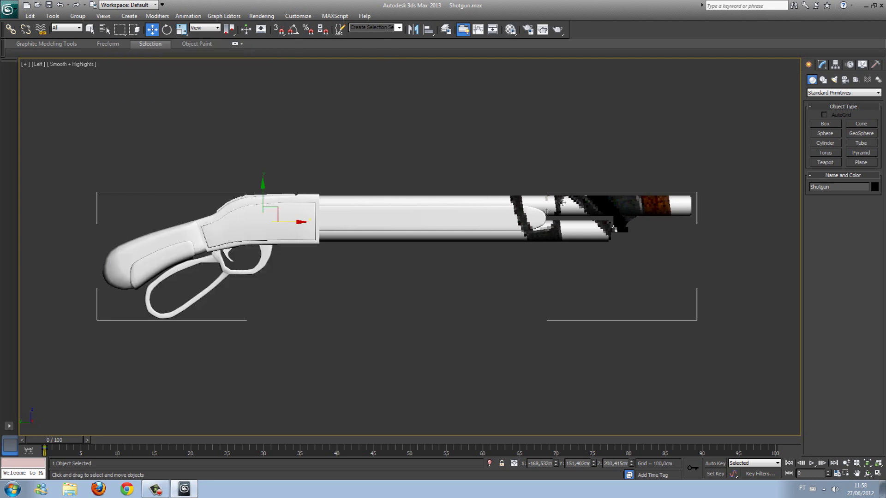
Reopen the UV editor from the shotgun's Unwrap UVW modifier and maximize its window.
{"action": "left_click", "coordinate": [822, 65]}
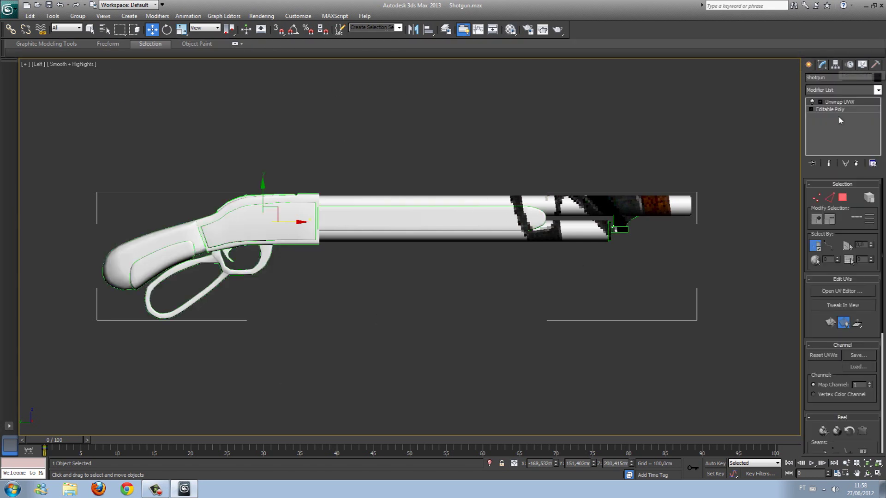
{"action": "left_click", "coordinate": [842, 291]}
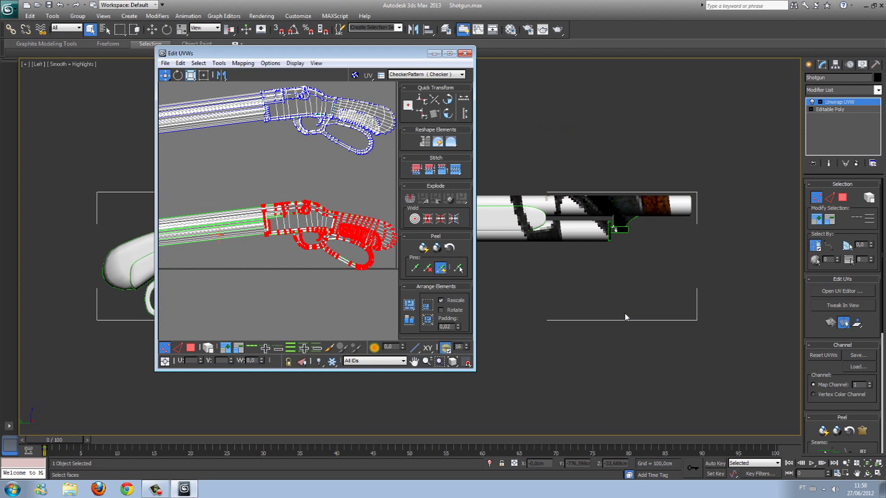
{"action": "left_click", "coordinate": [450, 53]}
{"action": "left_click", "coordinate": [830, 26]}
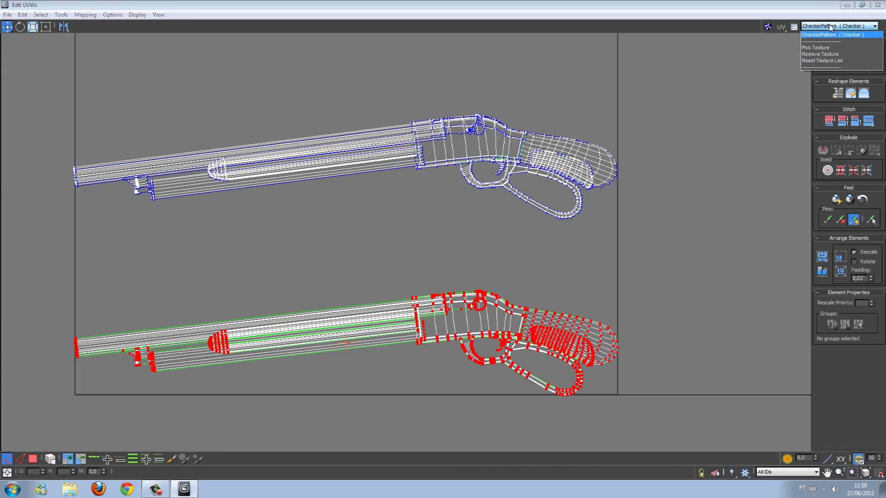
{"action": "left_click", "coordinate": [817, 47]}
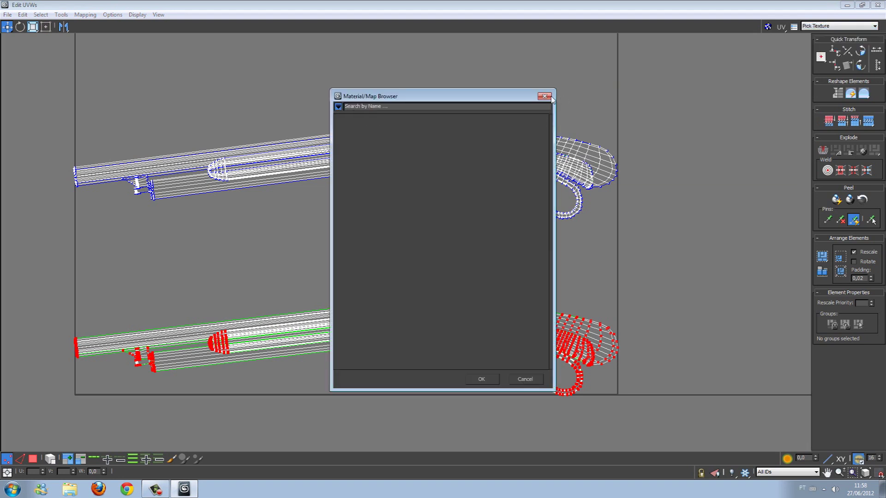
{"action": "left_click", "coordinate": [338, 107]}
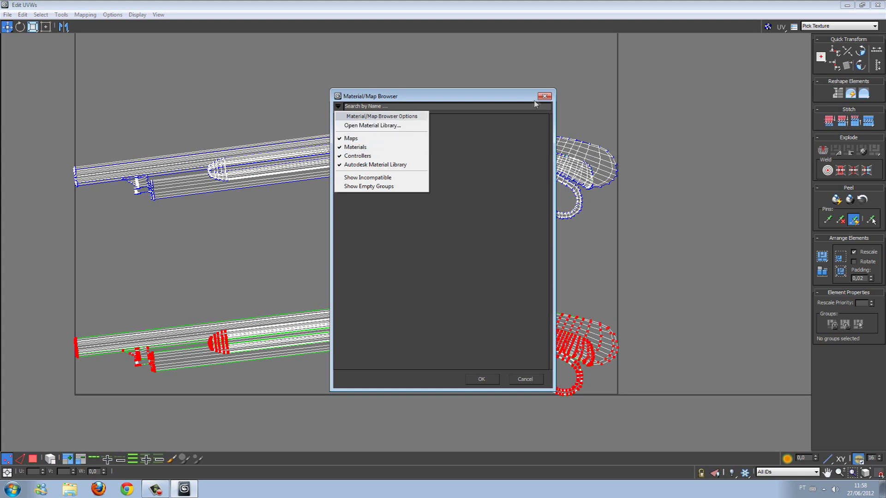
{"action": "left_click", "coordinate": [549, 98]}
{"action": "left_click", "coordinate": [549, 98]}
Pick a Bitmap as the UV editor's background texture and load ScreenShot37png.png from the shotgun's project folders.
{"action": "left_click", "coordinate": [823, 27]}
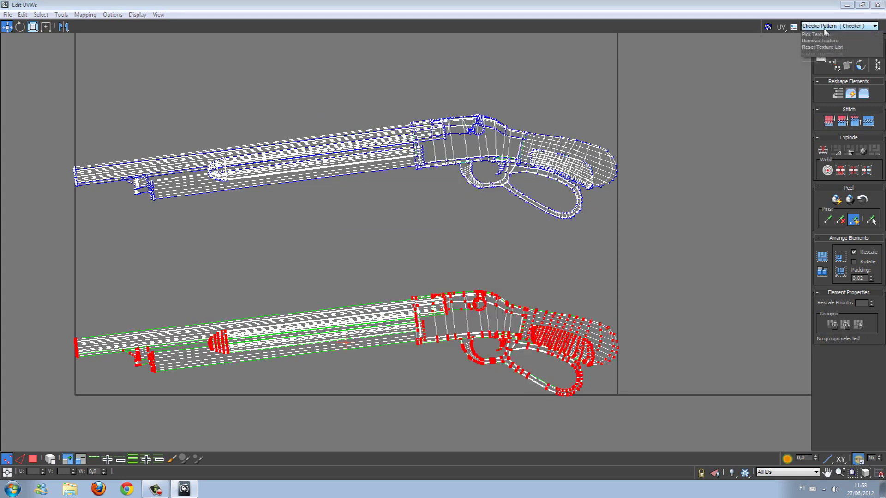
{"action": "left_click", "coordinate": [816, 48]}
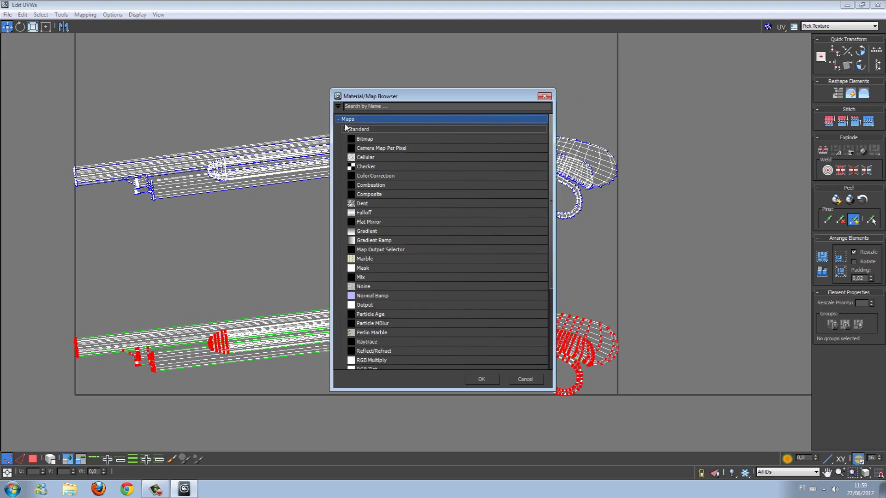
{"action": "double_click", "coordinate": [369, 140]}
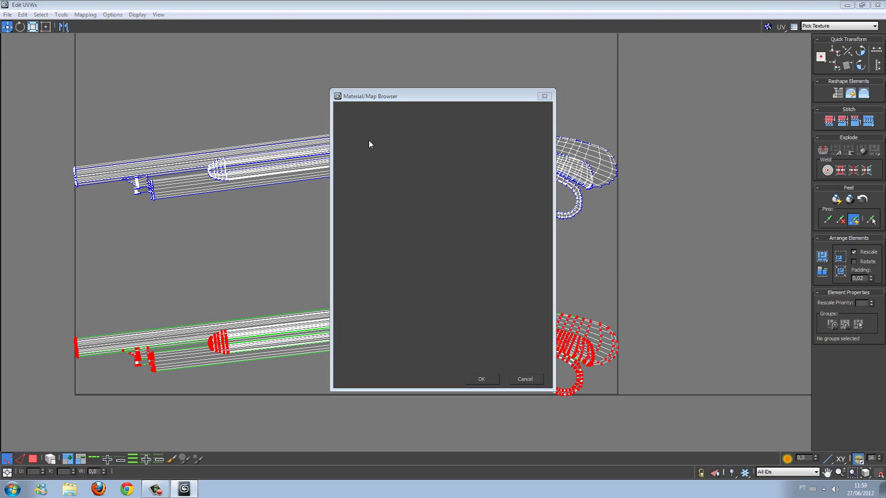
{"action": "left_click", "coordinate": [221, 23]}
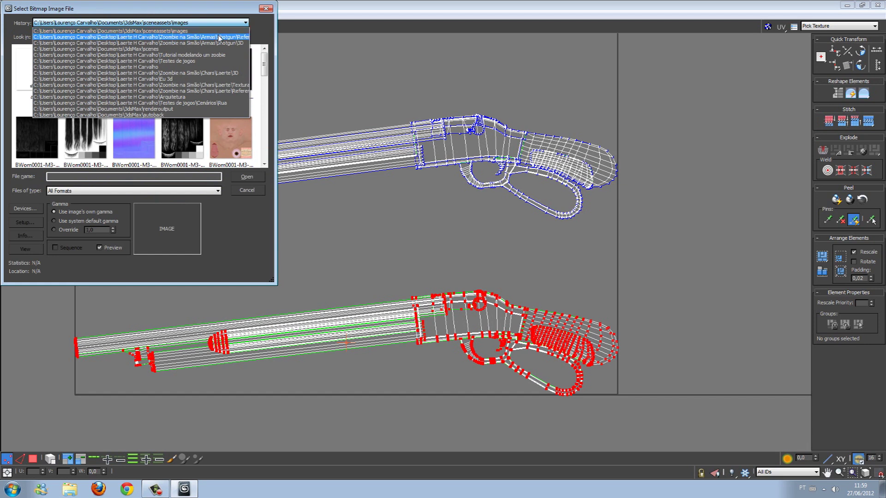
{"action": "left_click", "coordinate": [218, 42]}
{"action": "left_click", "coordinate": [153, 37]}
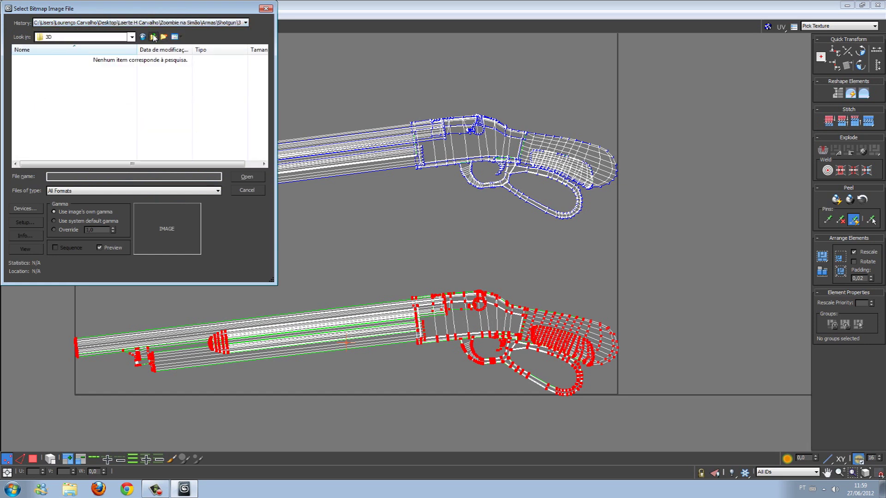
{"action": "double_click", "coordinate": [65, 68]}
{"action": "left_click", "coordinate": [53, 74]}
{"action": "key", "text": "Return"}
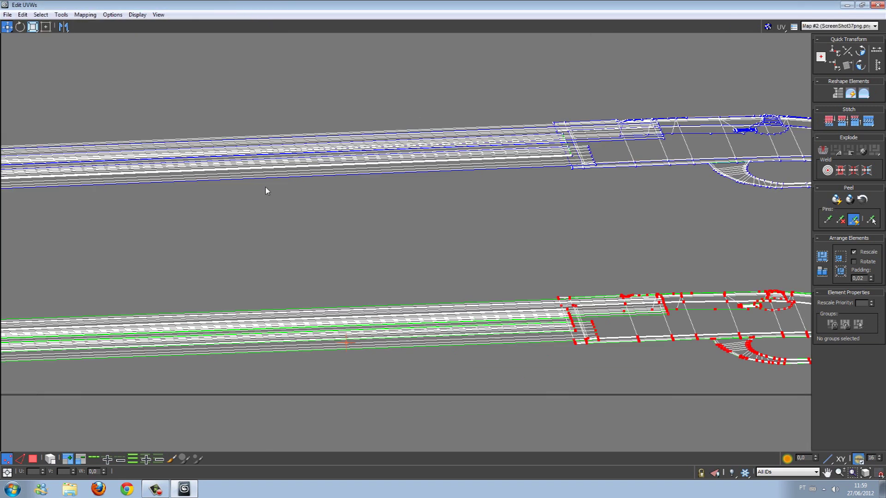
Display the loaded shotgun image behind the UV shells and frame it in the UV editor.
{"action": "scroll", "coordinate": [600, 195], "scroll_direction": "down", "scroll_amount": 4}
{"action": "scroll", "coordinate": [600, 195], "scroll_direction": "down", "scroll_amount": 4}
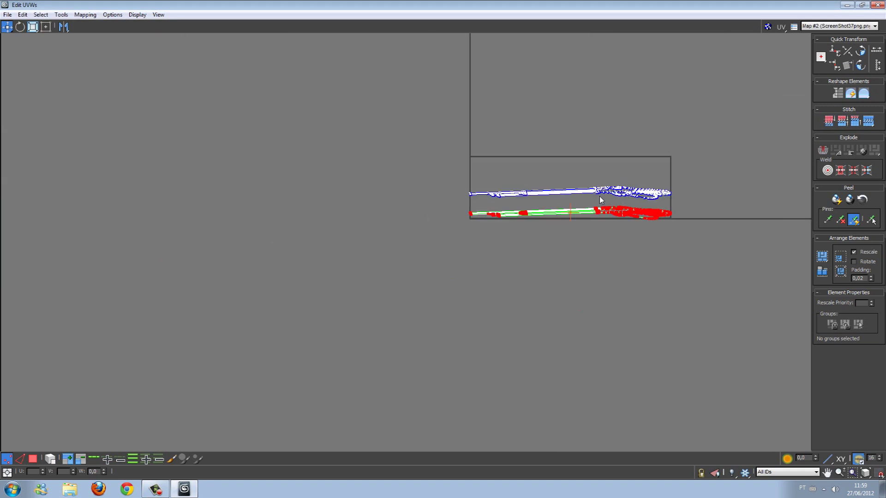
{"action": "left_click", "coordinate": [768, 27]}
{"action": "middle_click_drag", "start_coordinate": [690, 153], "coordinate": [579, 179]}
{"action": "scroll", "coordinate": [578, 179], "scroll_direction": "up", "scroll_amount": 3}
{"action": "scroll", "coordinate": [558, 195], "scroll_direction": "up", "scroll_amount": 2}
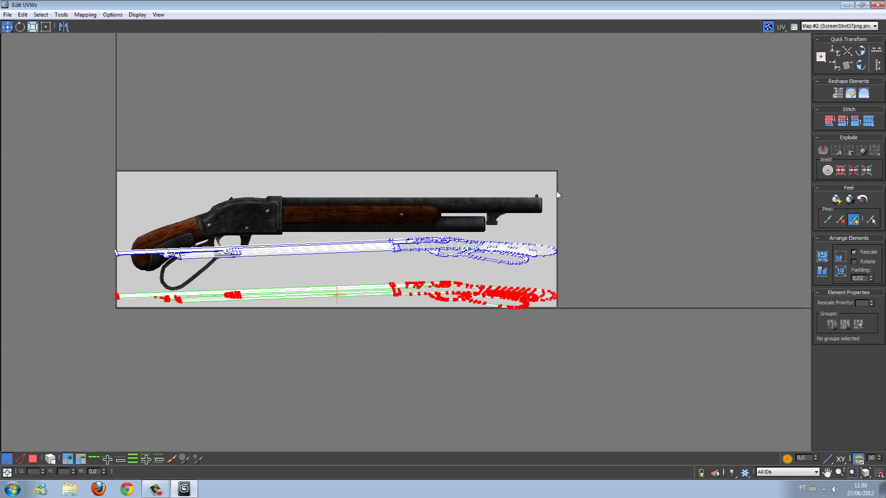
Select all faces of both shotgun shells and mirror them horizontally to match the direction of the gun in the image.
{"action": "left_click_drag", "start_coordinate": [622, 352], "coordinate": [104, 172]}
{"action": "left_click", "coordinate": [32, 459]}
{"action": "left_click_drag", "start_coordinate": [80, 345], "coordinate": [631, 142]}
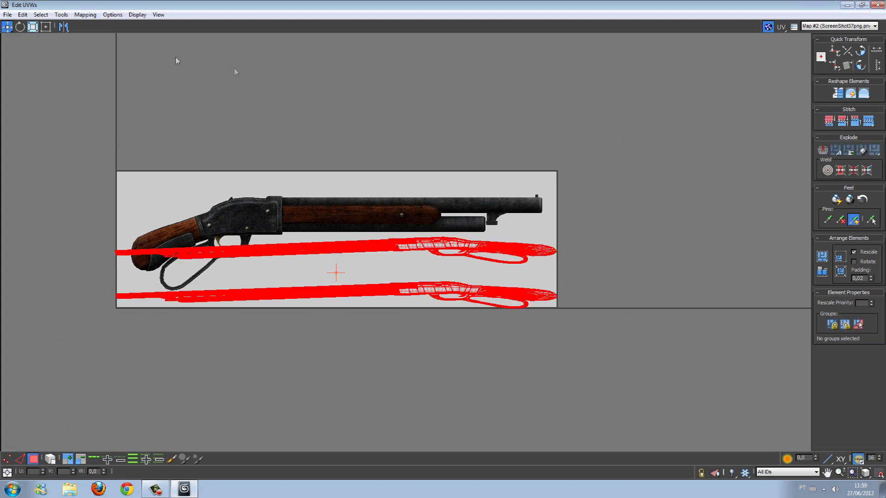
{"action": "left_click", "coordinate": [60, 27]}
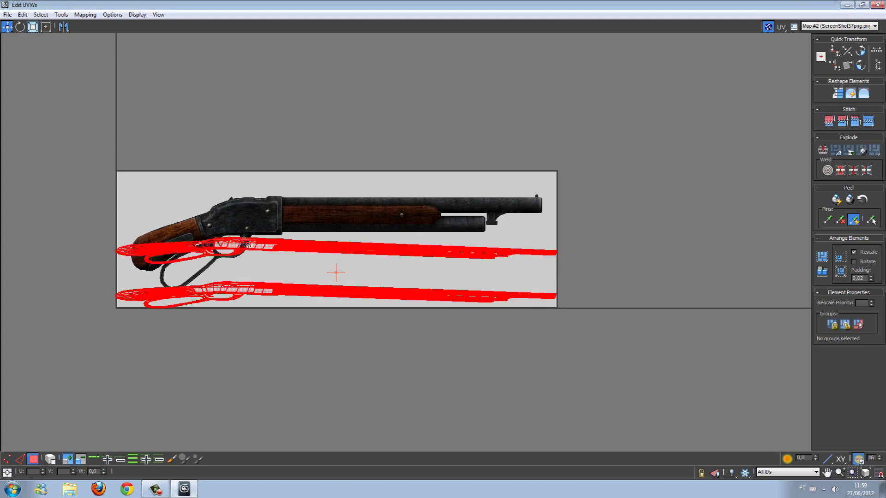
Move the upper shell clear above the background image and place the lower shell over the pictured shotgun.
{"action": "left_click_drag", "start_coordinate": [119, 193], "coordinate": [318, 104]}
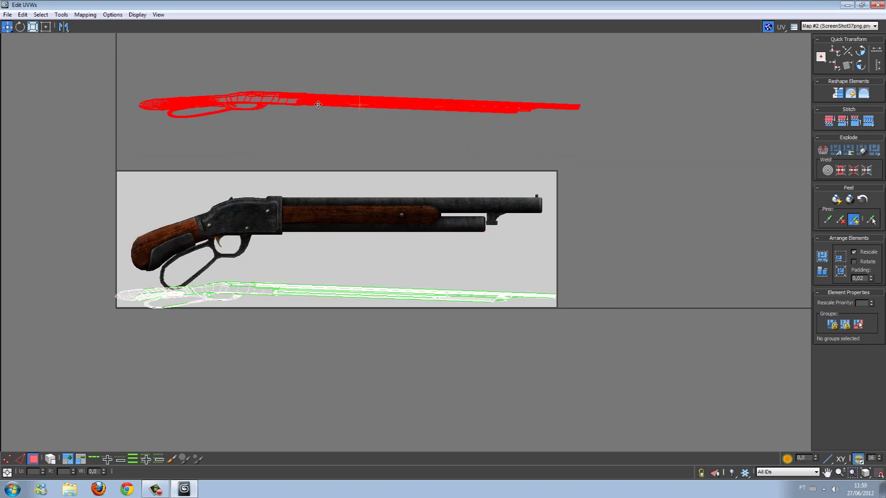
{"action": "left_click_drag", "start_coordinate": [595, 333], "coordinate": [102, 202]}
{"action": "left_click_drag", "start_coordinate": [281, 292], "coordinate": [295, 209]}
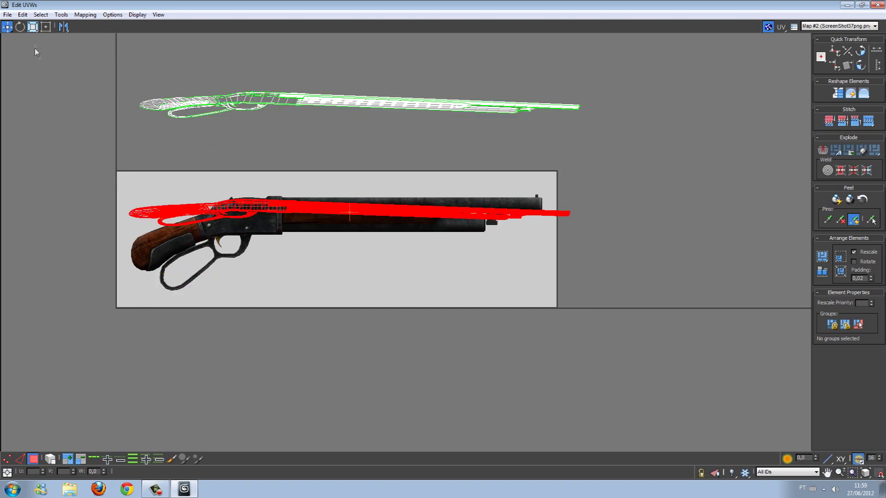
Rotate the lower shell level in Freeform mode and scale it from its corners until its outline fits the pictured shotgun.
{"action": "left_click", "coordinate": [46, 26]}
{"action": "scroll", "coordinate": [380, 249], "scroll_direction": "up", "scroll_amount": 2}
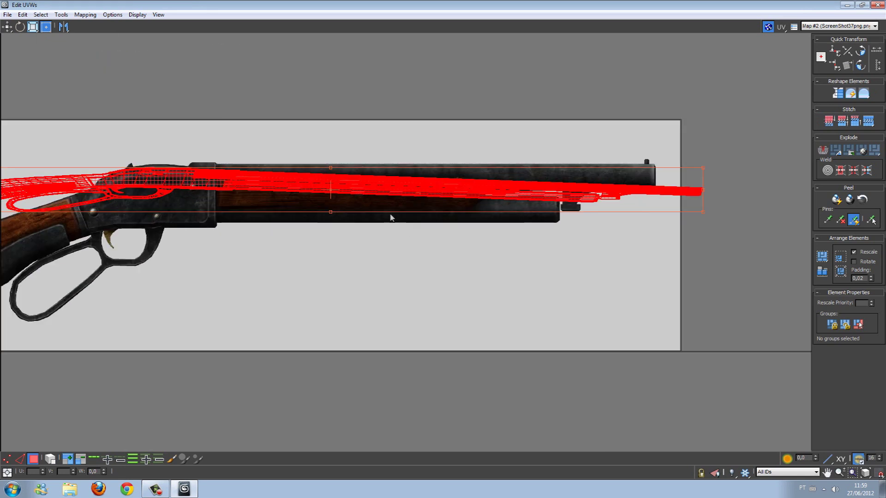
{"action": "mouse_move", "coordinate": [703, 172]}
{"action": "left_mouse_down"}
{"action": "mouse_move", "coordinate": [698, 166]}
{"action": "mouse_move", "coordinate": [699, 189]}
{"action": "mouse_move", "coordinate": [700, 175]}
{"action": "left_mouse_up"}
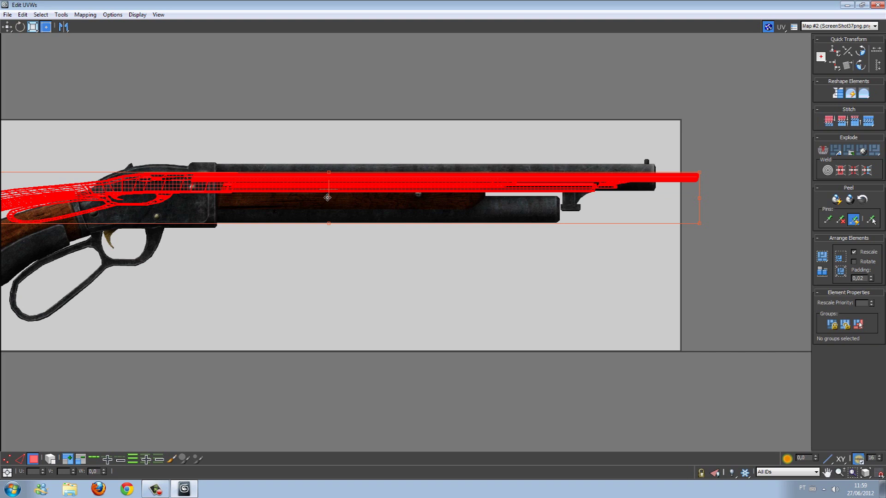
{"action": "left_click_drag", "start_coordinate": [698, 173], "coordinate": [650, 162]}
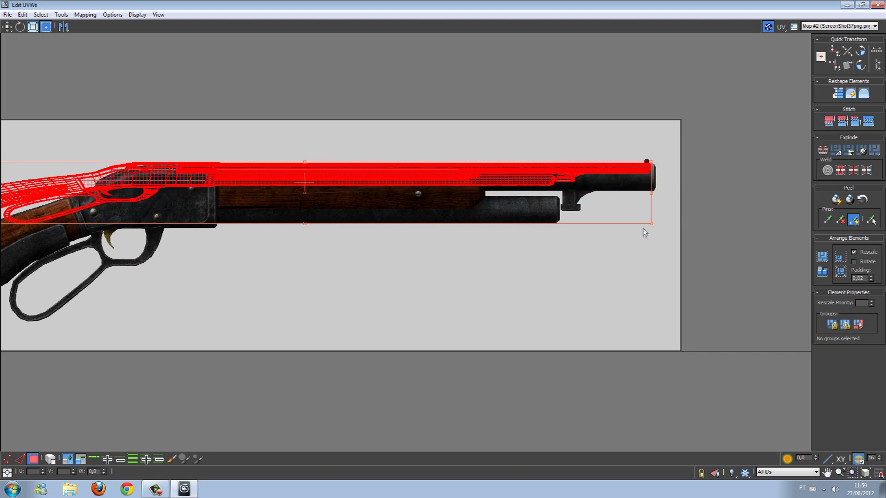
{"action": "left_click_drag", "start_coordinate": [650, 221], "coordinate": [656, 319]}
{"action": "middle_click_drag", "start_coordinate": [294, 293], "coordinate": [427, 294]}
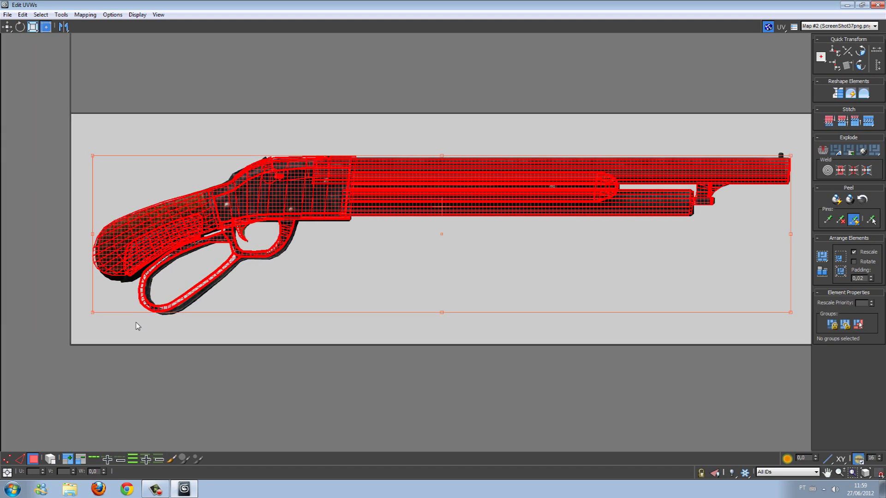
{"action": "left_click_drag", "start_coordinate": [90, 312], "coordinate": [95, 315]}
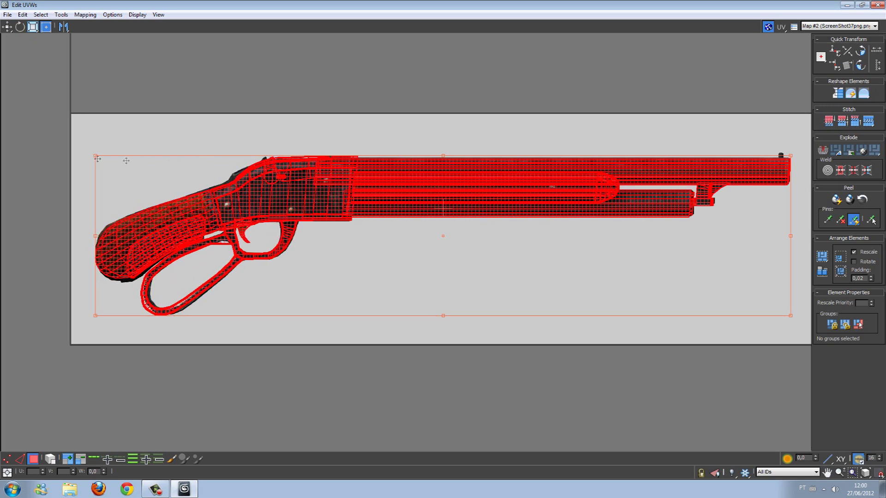
{"action": "left_click_drag", "start_coordinate": [94, 156], "coordinate": [95, 158]}
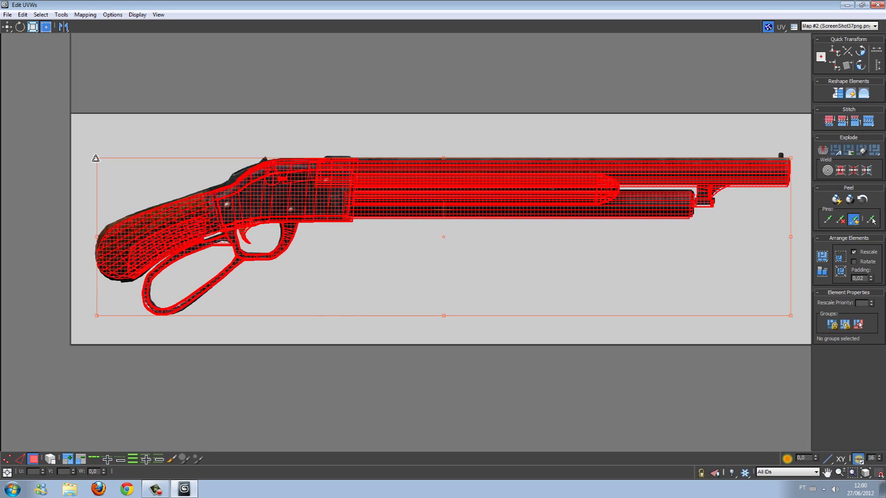
Hide the background map, shrink the UV editor window, and examine the texture on both sides of the shotgun in the viewport.
{"action": "scroll", "coordinate": [514, 178], "scroll_direction": "down", "scroll_amount": 2}
{"action": "left_click", "coordinate": [768, 27]}
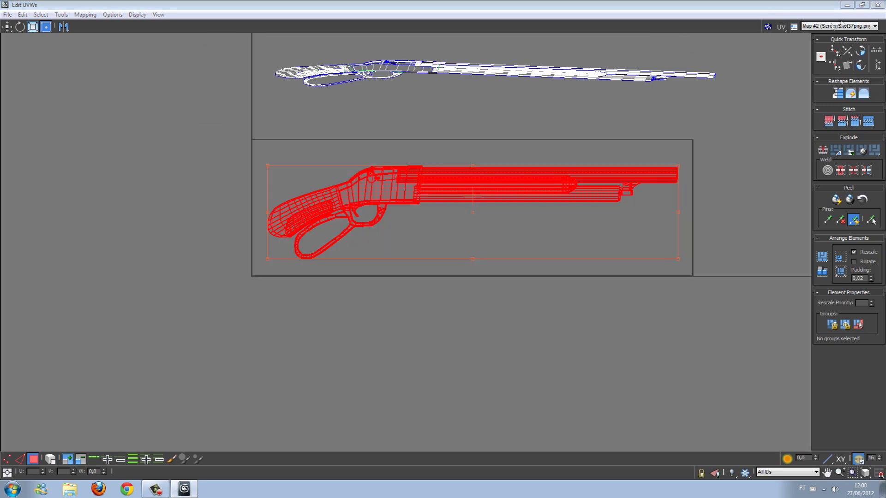
{"action": "left_click", "coordinate": [861, 5]}
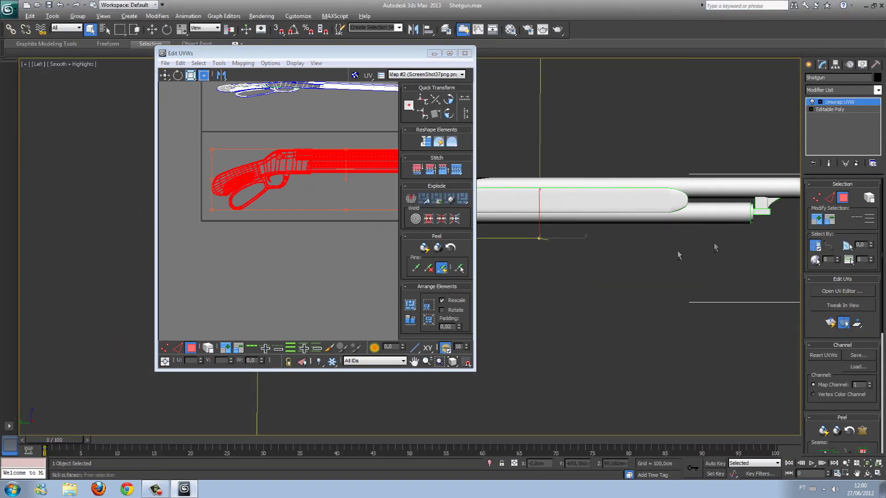
{"action": "middle_click_drag", "start_coordinate": [678, 255], "coordinate": [608, 251], "text": "alt"}
{"action": "middle_click_drag", "start_coordinate": [684, 228], "coordinate": [780, 288], "text": "alt"}
{"action": "scroll", "coordinate": [552, 244], "scroll_direction": "up", "scroll_amount": 5}
{"action": "scroll", "coordinate": [551, 244], "scroll_direction": "down", "scroll_amount": 5}
{"action": "scroll", "coordinate": [683, 286], "scroll_direction": "up", "scroll_amount": 2}
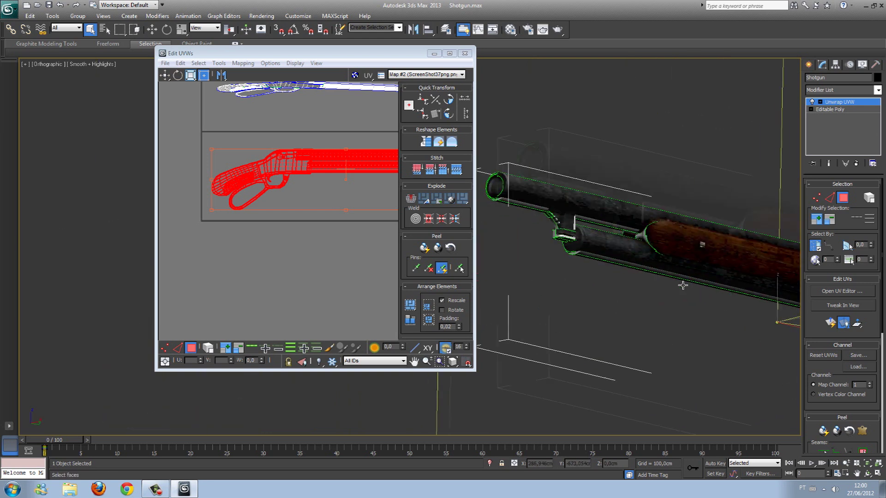
{"action": "key", "text": "F2"}
{"action": "key", "text": "F2"}
{"action": "scroll", "coordinate": [719, 269], "scroll_direction": "down", "scroll_amount": 2}
{"action": "middle_click_drag", "start_coordinate": [745, 262], "coordinate": [589, 278], "text": "alt"}
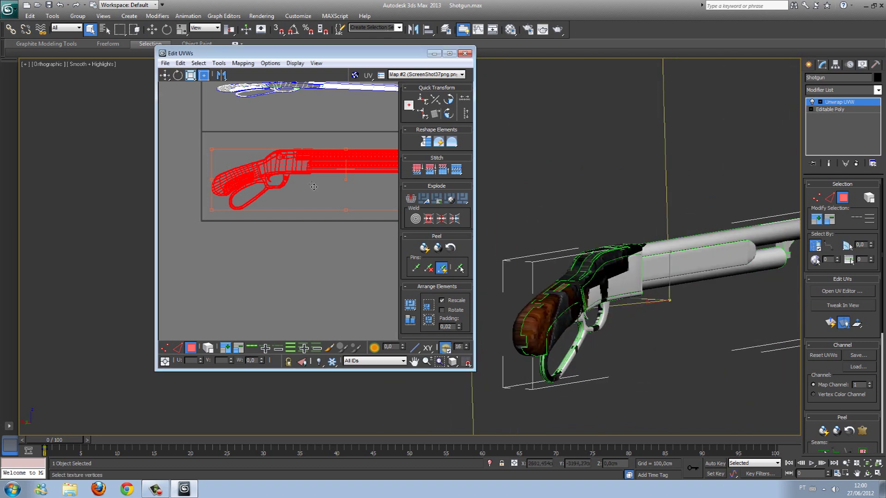
Show the background map again in the maximized UV editor and stretch the fitted shell slightly to meet the barrel's upper edge.
{"action": "left_click", "coordinate": [358, 75]}
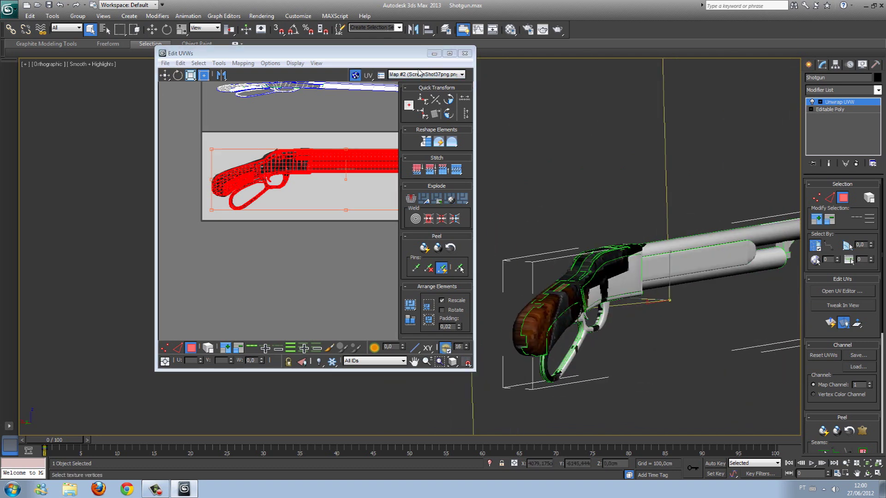
{"action": "left_click", "coordinate": [449, 53]}
{"action": "scroll", "coordinate": [429, 203], "scroll_direction": "up", "scroll_amount": 3}
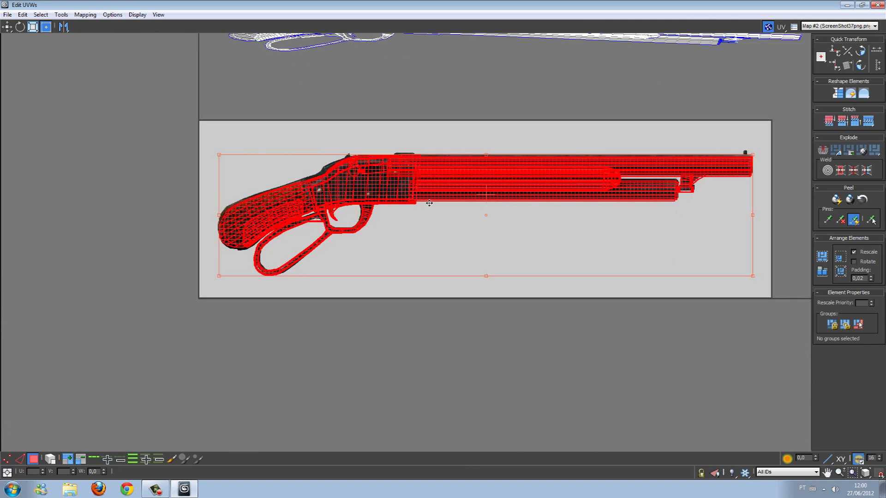
{"action": "left_click_drag", "start_coordinate": [753, 155], "coordinate": [753, 153]}
{"action": "scroll", "coordinate": [616, 132], "scroll_direction": "down", "scroll_amount": 2}
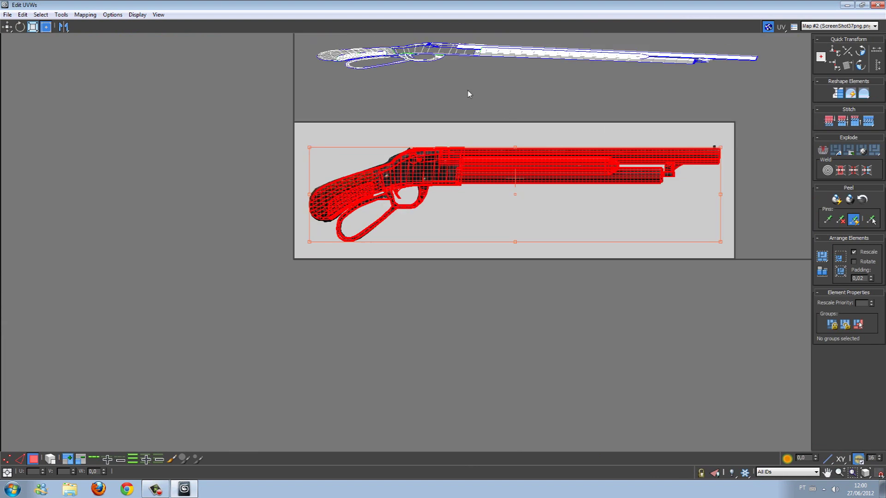
Place the upper UV shell over the pictured shotgun and scale it from its corners until its outline fits the image.
{"action": "left_click", "coordinate": [366, 61]}
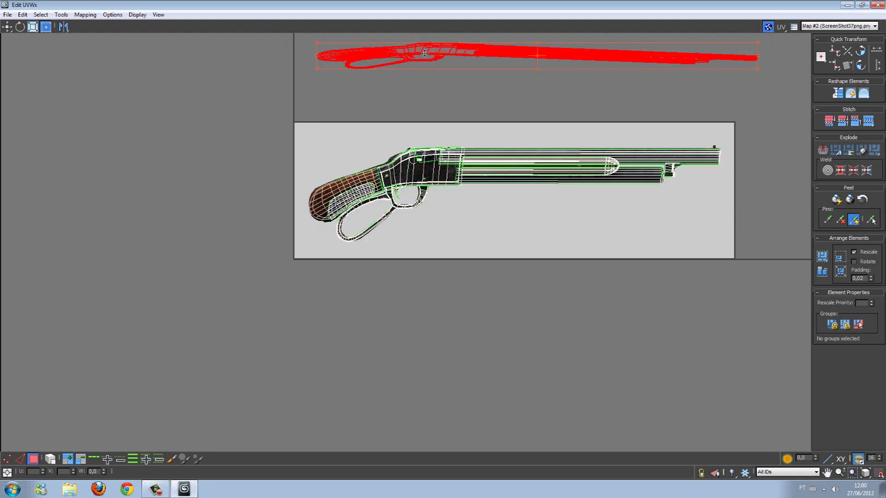
{"action": "left_click_drag", "start_coordinate": [427, 52], "coordinate": [418, 199]}
{"action": "left_click_drag", "start_coordinate": [746, 205], "coordinate": [750, 197]}
{"action": "left_click_drag", "start_coordinate": [604, 203], "coordinate": [607, 189]}
{"action": "left_click_drag", "start_coordinate": [750, 176], "coordinate": [720, 145]}
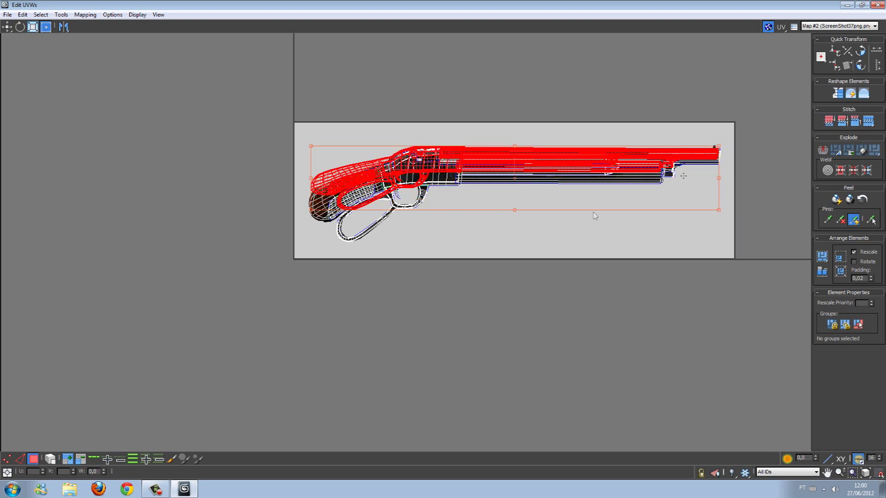
{"action": "left_click_drag", "start_coordinate": [309, 209], "coordinate": [308, 239]}
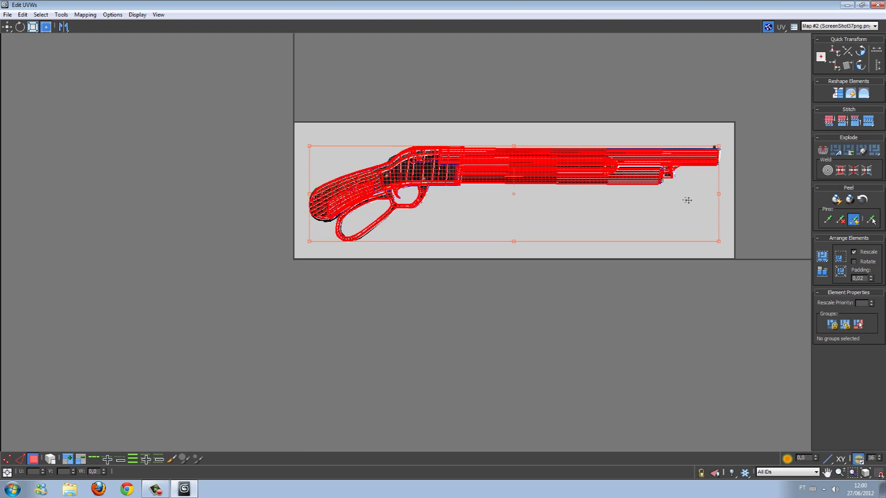
{"action": "left_click_drag", "start_coordinate": [717, 145], "coordinate": [717, 145]}
Shrink the UV editor window, show edged faces in the viewport, and examine the texture along the top of the grip and receiver.
{"action": "left_click", "coordinate": [862, 5]}
{"action": "middle_click_drag", "start_coordinate": [643, 261], "coordinate": [578, 262], "text": "alt"}
{"action": "scroll", "coordinate": [583, 269], "scroll_direction": "up", "scroll_amount": 2}
{"action": "scroll", "coordinate": [640, 328], "scroll_direction": "up", "scroll_amount": 2}
{"action": "key", "text": "F4"}
{"action": "middle_click_drag", "start_coordinate": [666, 378], "coordinate": [608, 239]}
{"action": "left_click", "coordinate": [335, 170]}
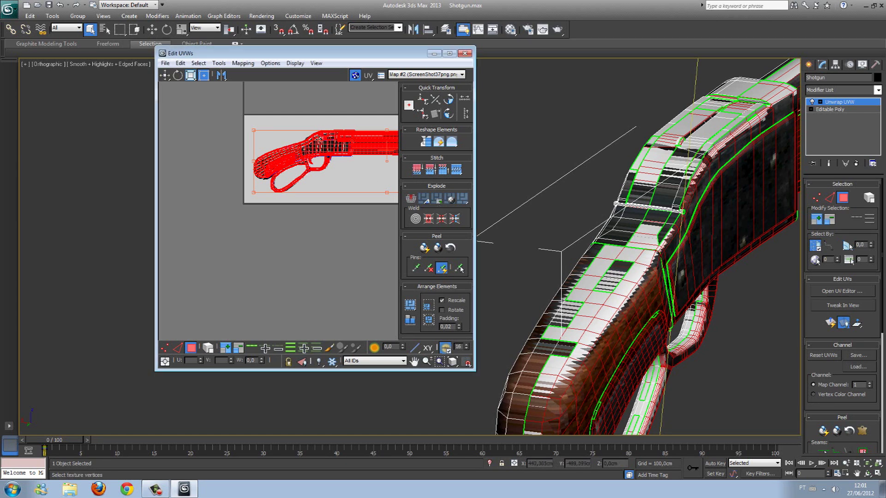
Switch the UV editor to vertex selection with the Move tool and pick the vertices at the receiver's upper front edge.
{"action": "scroll", "coordinate": [661, 316], "scroll_direction": "down", "scroll_amount": 2}
{"action": "middle_click_drag", "start_coordinate": [298, 205], "coordinate": [156, 229]}
{"action": "scroll", "coordinate": [727, 331], "scroll_direction": "up", "scroll_amount": 2}
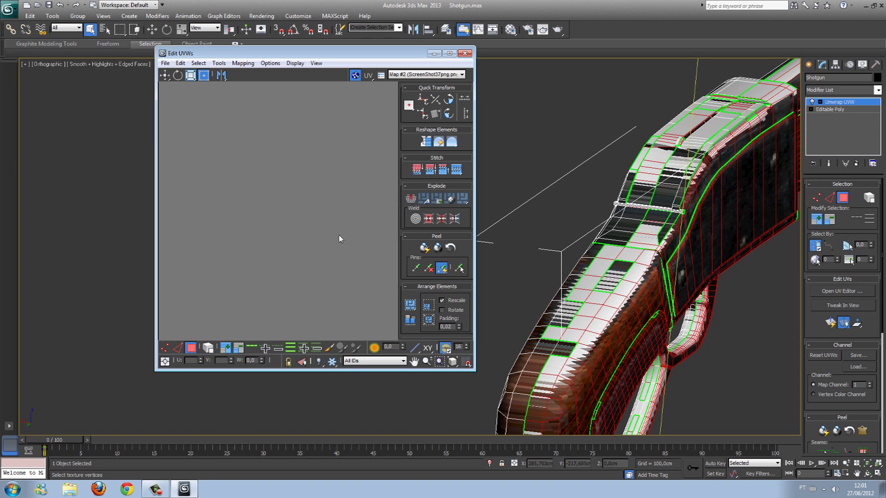
{"action": "middle_click_drag", "start_coordinate": [295, 225], "coordinate": [185, 236]}
{"action": "scroll", "coordinate": [184, 234], "scroll_direction": "down", "scroll_amount": 2}
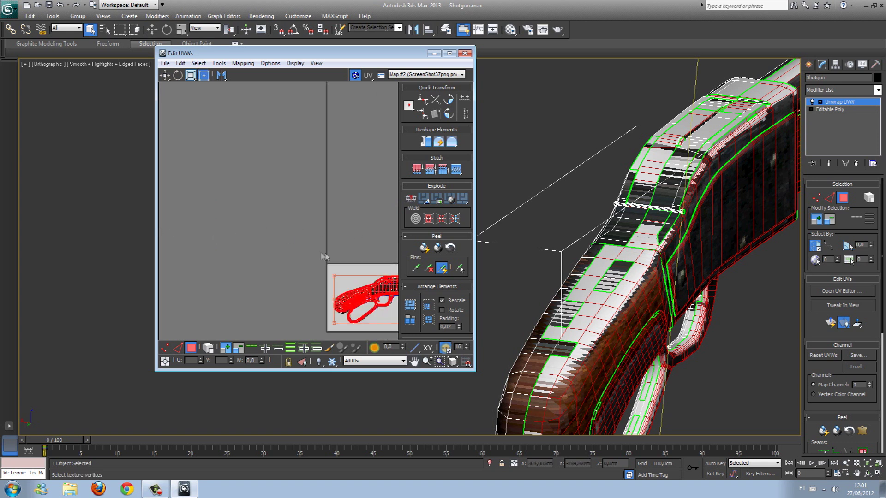
{"action": "middle_click_drag", "start_coordinate": [327, 255], "coordinate": [233, 167]}
{"action": "scroll", "coordinate": [240, 169], "scroll_direction": "up", "scroll_amount": 3}
{"action": "middle_click_drag", "start_coordinate": [303, 182], "coordinate": [179, 153]}
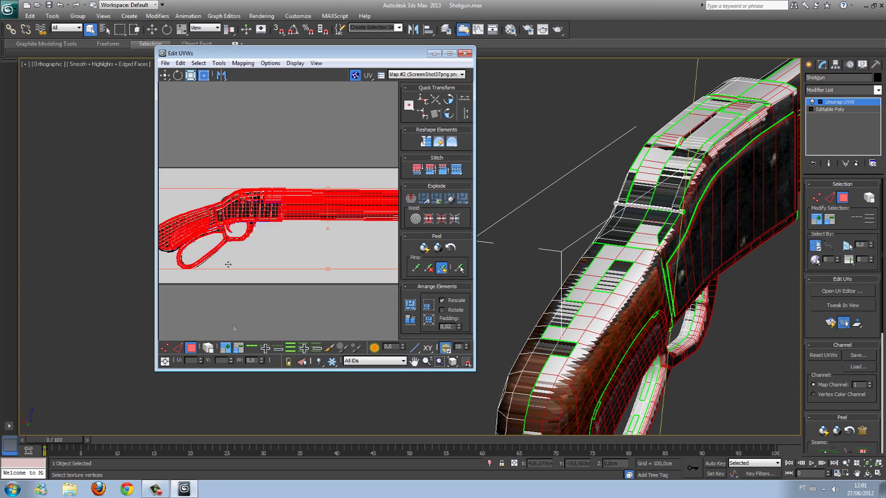
{"action": "left_click", "coordinate": [167, 349]}
{"action": "scroll", "coordinate": [303, 216], "scroll_direction": "up", "scroll_amount": 3}
{"action": "scroll", "coordinate": [302, 216], "scroll_direction": "up", "scroll_amount": 1}
{"action": "middle_click_drag", "start_coordinate": [289, 159], "coordinate": [336, 270]}
{"action": "scroll", "coordinate": [336, 269], "scroll_direction": "up", "scroll_amount": 4}
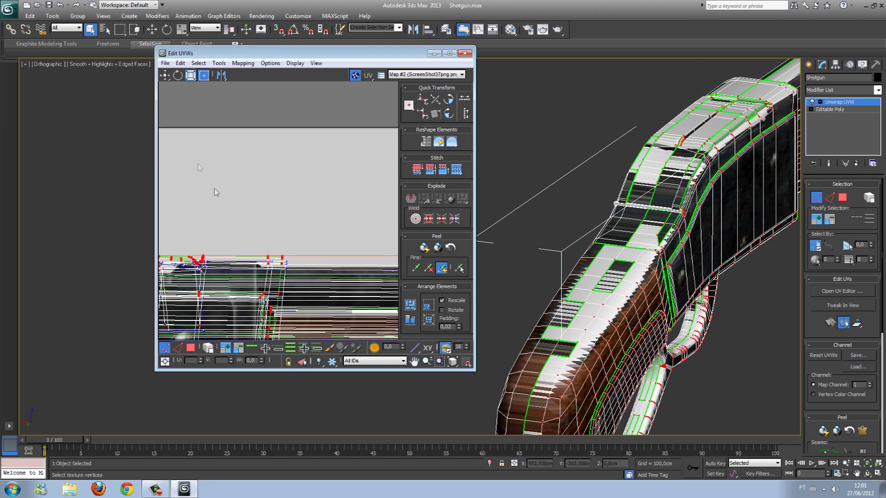
{"action": "left_click", "coordinate": [166, 76]}
{"action": "left_click_drag", "start_coordinate": [327, 250], "coordinate": [280, 274]}
Select the UV vertices at the rear of the receiver's upper outline and nudge them onto the pictured metal.
{"action": "scroll", "coordinate": [304, 221], "scroll_direction": "down", "scroll_amount": 5}
{"action": "scroll", "coordinate": [226, 250], "scroll_direction": "down", "scroll_amount": 1}
{"action": "middle_click_drag", "start_coordinate": [226, 249], "coordinate": [294, 190]}
{"action": "scroll", "coordinate": [233, 199], "scroll_direction": "up", "scroll_amount": 1}
{"action": "middle_click_drag", "start_coordinate": [233, 199], "coordinate": [267, 203]}
{"action": "scroll", "coordinate": [267, 203], "scroll_direction": "up", "scroll_amount": 6}
{"action": "left_click_drag", "start_coordinate": [209, 232], "coordinate": [266, 310]}
{"action": "left_click_drag", "start_coordinate": [259, 252], "coordinate": [249, 250]}
Adjust the UV vertices along the front of the grip's upper edge, shifting them slightly onto the wood texture.
{"action": "scroll", "coordinate": [262, 253], "scroll_direction": "down", "scroll_amount": 1}
{"action": "middle_click_drag", "start_coordinate": [223, 278], "coordinate": [344, 223]}
{"action": "scroll", "coordinate": [290, 234], "scroll_direction": "up", "scroll_amount": 1}
{"action": "left_click_drag", "start_coordinate": [303, 216], "coordinate": [323, 244]}
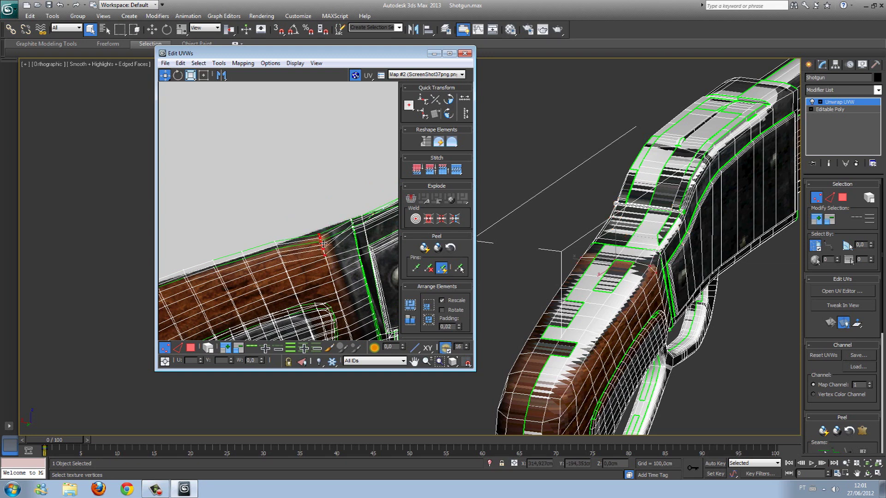
{"action": "left_click_drag", "start_coordinate": [275, 225], "coordinate": [300, 283]}
{"action": "left_click_drag", "start_coordinate": [282, 254], "coordinate": [287, 257]}
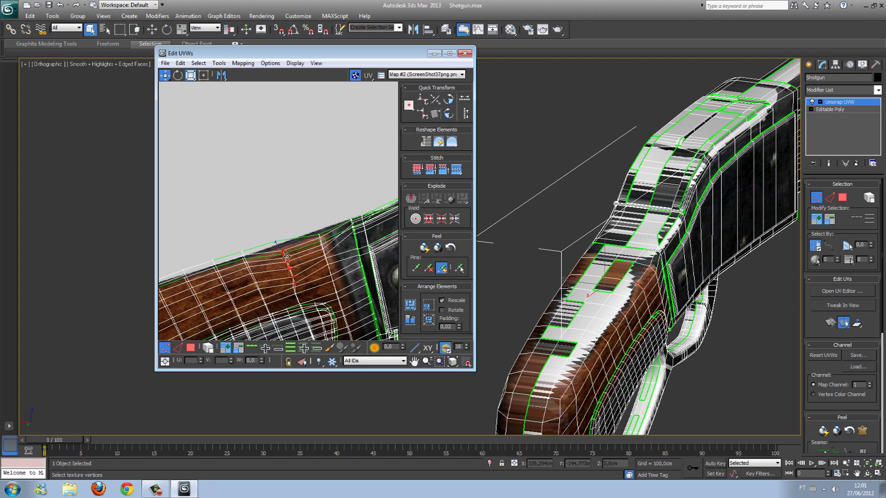
{"action": "key", "text": "ctrl+z"}
{"action": "left_click_drag", "start_coordinate": [287, 225], "coordinate": [281, 254]}
Select the faces along the top of the grip in the viewport and move their UV vertices onto the wood texture.
{"action": "scroll", "coordinate": [251, 302], "scroll_direction": "down", "scroll_amount": 2}
{"action": "middle_click_drag", "start_coordinate": [200, 300], "coordinate": [311, 271]}
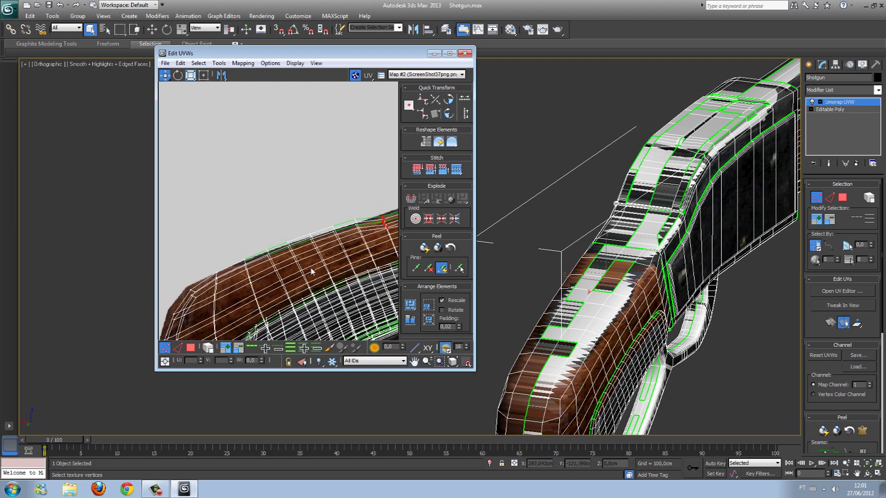
{"action": "left_click", "coordinate": [843, 198]}
{"action": "key", "text": "ctrl+a"}
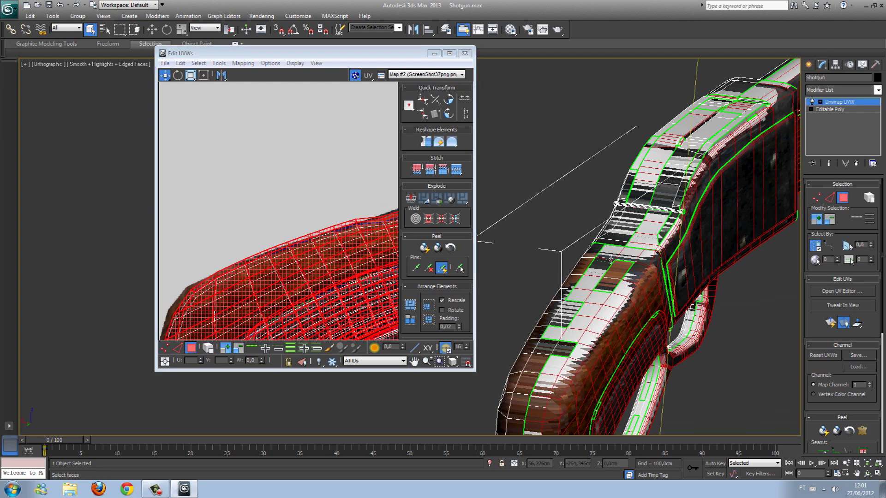
{"action": "left_click", "coordinate": [610, 259]}
{"action": "left_click", "coordinate": [598, 282]}
{"action": "left_click", "coordinate": [586, 298], "text": "ctrl"}
{"action": "left_click", "coordinate": [574, 305], "text": "ctrl"}
{"action": "middle_click_drag", "start_coordinate": [364, 231], "coordinate": [341, 228]}
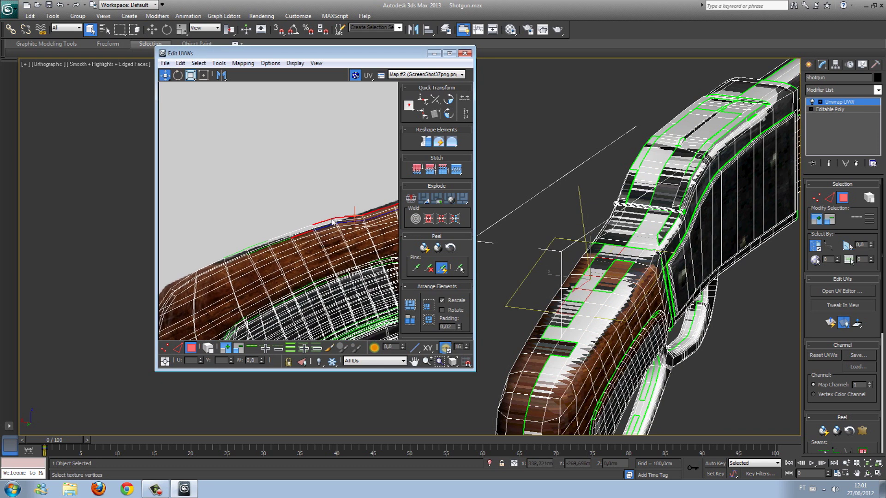
{"action": "key", "text": "1"}
{"action": "left_click_drag", "start_coordinate": [300, 198], "coordinate": [337, 223]}
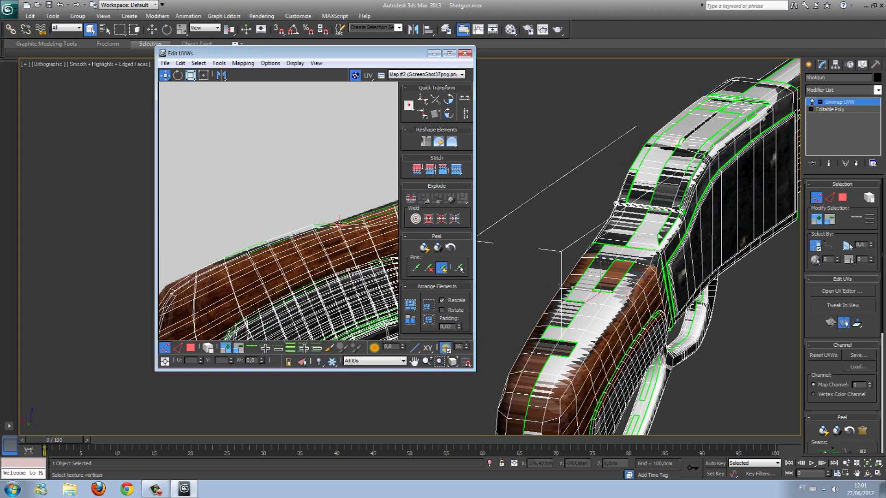
{"action": "scroll", "coordinate": [339, 233], "scroll_direction": "down", "scroll_amount": 2}
{"action": "scroll", "coordinate": [649, 255], "scroll_direction": "down", "scroll_amount": 3}
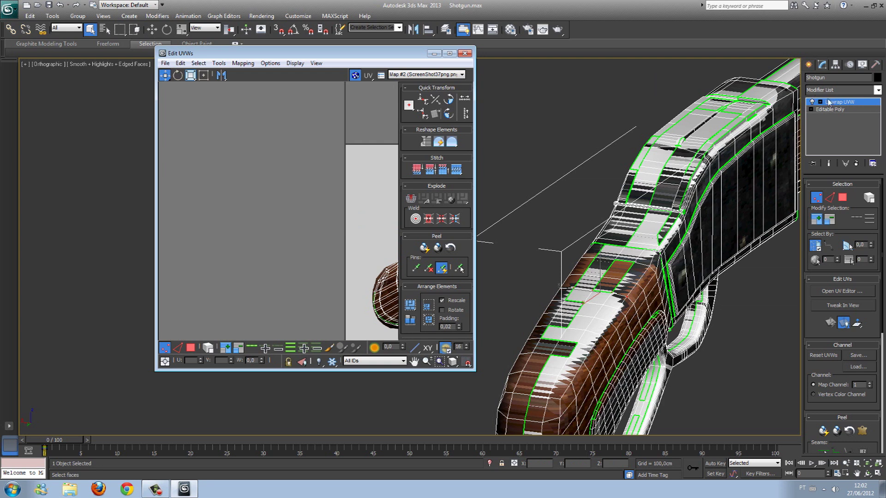
Close the UV editor, leave sub-object mode, hide the edged faces, and examine the textured shotgun from the side.
{"action": "left_click", "coordinate": [465, 53]}
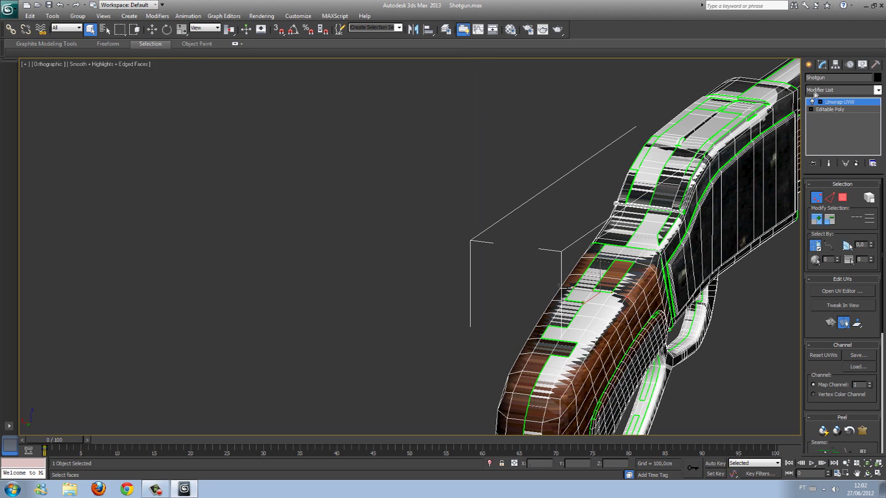
{"action": "left_click", "coordinate": [859, 102]}
{"action": "middle_click_drag", "start_coordinate": [674, 140], "coordinate": [599, 132], "text": "alt"}
{"action": "scroll", "coordinate": [653, 142], "scroll_direction": "down", "scroll_amount": 4}
{"action": "key", "text": "F4"}
{"action": "middle_click_drag", "start_coordinate": [456, 177], "coordinate": [674, 196]}
Delete the Unwrap UVW modifier and apply the plain 02 - Default material from the Material Editor to the shotgun.
{"action": "key", "text": "m"}
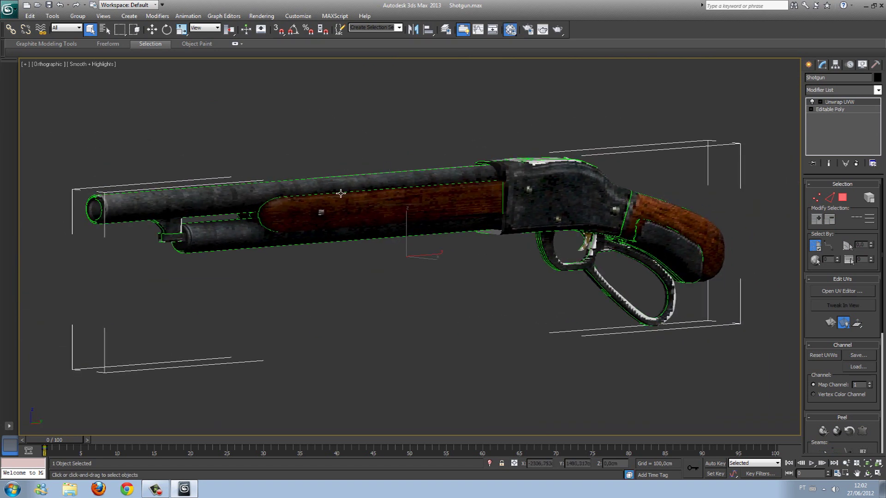
{"action": "right_click", "coordinate": [836, 106]}
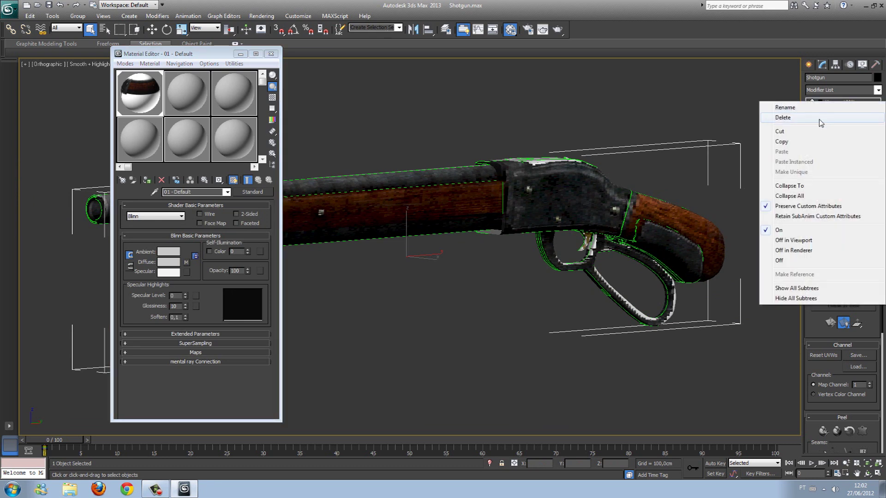
{"action": "left_click", "coordinate": [783, 118]}
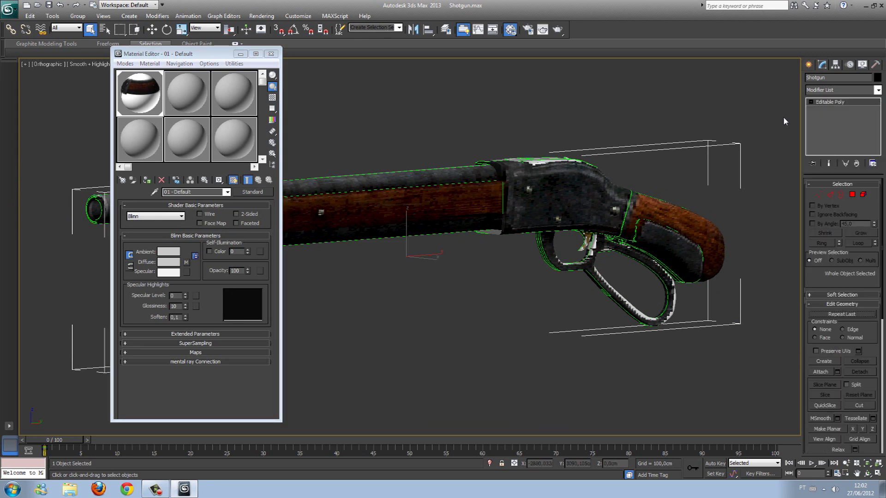
{"action": "left_click_drag", "start_coordinate": [165, 106], "coordinate": [590, 184]}
{"action": "middle_click_drag", "start_coordinate": [591, 183], "coordinate": [434, 187], "text": "alt"}
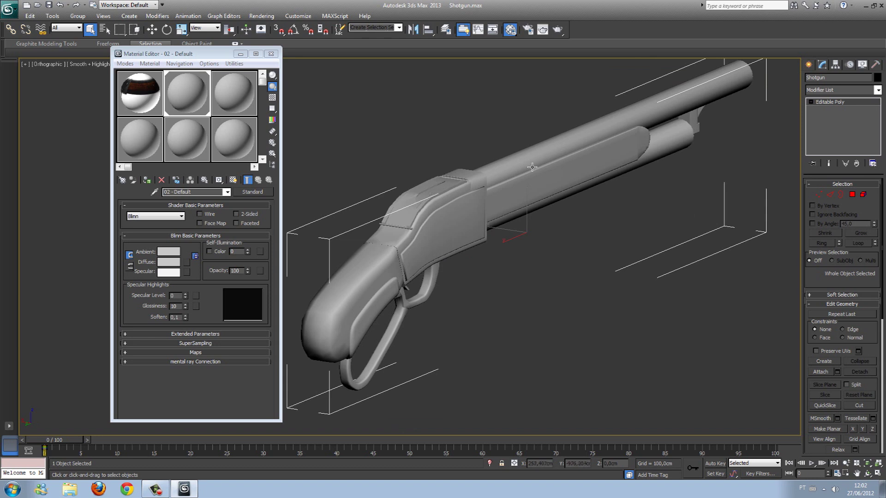
Show edged faces, select all of the shotgun's elements in Element mode, and set their material ID to 1.
{"action": "key", "text": "F4"}
{"action": "key", "text": "5"}
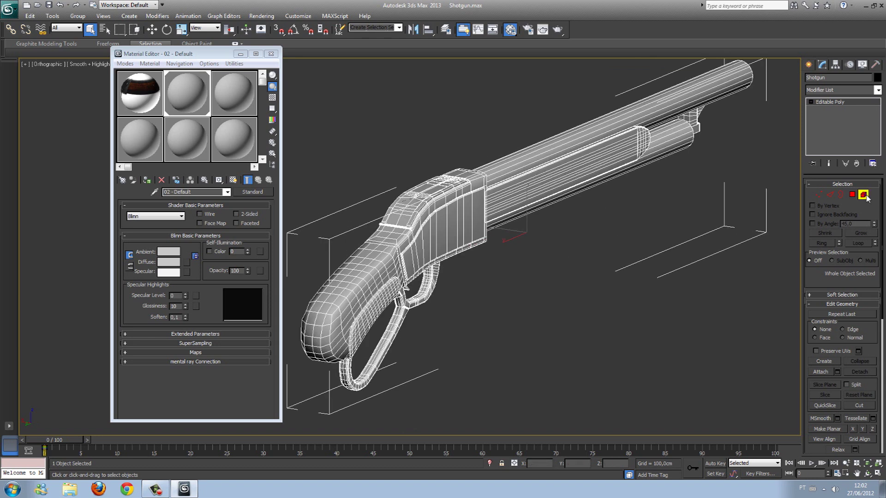
{"action": "scroll", "coordinate": [593, 209], "scroll_direction": "down", "scroll_amount": 4}
{"action": "left_click_drag", "start_coordinate": [614, 331], "coordinate": [333, 122]}
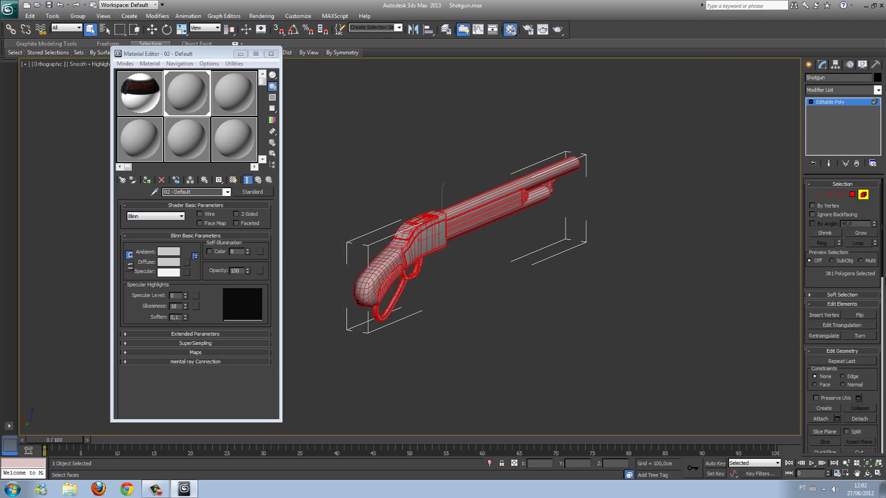
{"action": "scroll", "coordinate": [882, 277], "scroll_direction": "down", "scroll_amount": 10}
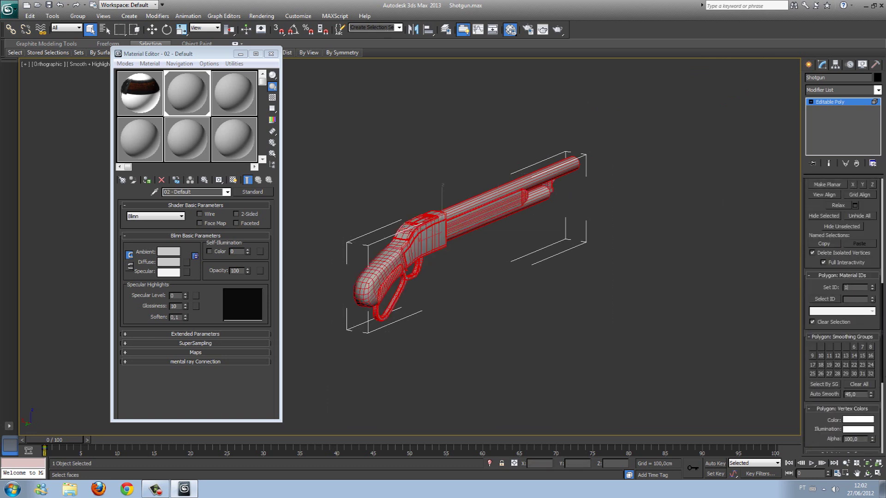
{"action": "scroll", "coordinate": [633, 312], "scroll_direction": "up", "scroll_amount": 3}
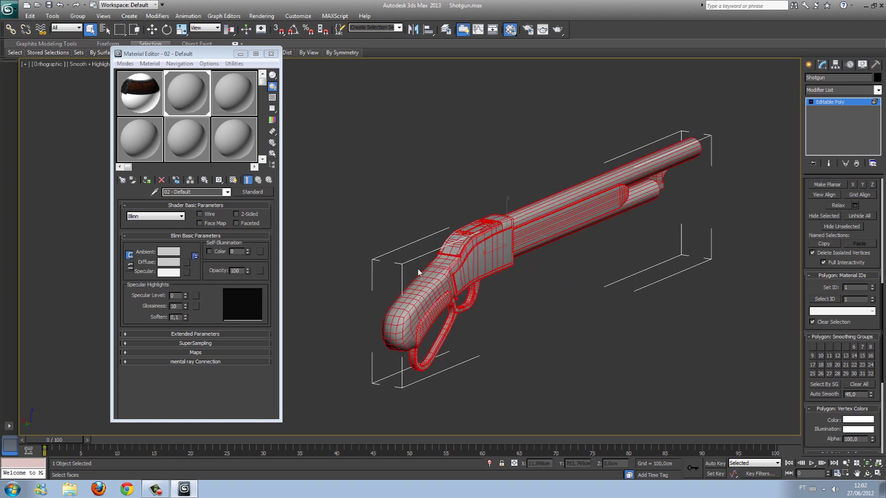
Select the grip and fore-end elements and set their material ID to 2.
{"action": "left_click", "coordinate": [415, 297]}
{"action": "left_click", "coordinate": [552, 223], "text": "ctrl"}
{"action": "mouse_move", "coordinate": [533, 256]}
{"action": "middle_mouse_down", "text": "alt"}
{"action": "mouse_move", "coordinate": [607, 261]}
{"action": "mouse_move", "coordinate": [547, 257]}
{"action": "mouse_move", "coordinate": [541, 268]}
{"action": "middle_mouse_up", "text": "alt"}
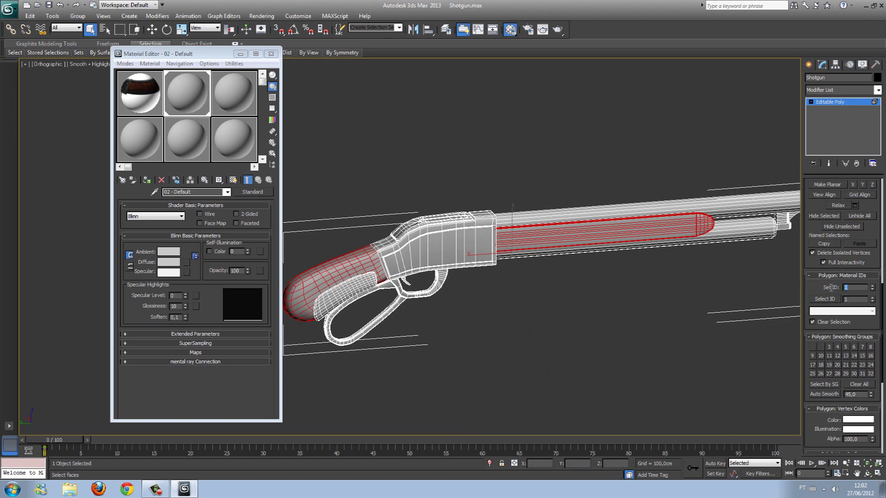
{"action": "scroll", "coordinate": [554, 272], "scroll_direction": "up", "scroll_amount": 4}
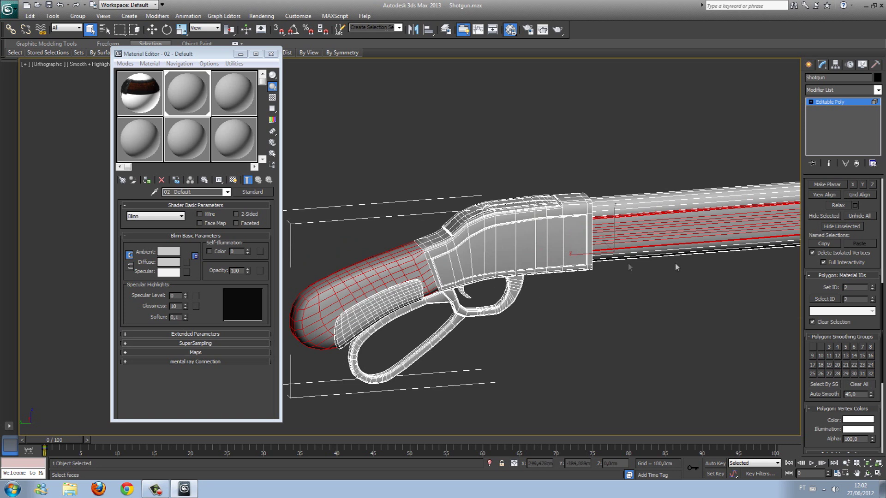
Select the trigger element and set its material ID to 3.
{"action": "scroll", "coordinate": [629, 265], "scroll_direction": "down", "scroll_amount": 3}
{"action": "middle_click_drag", "start_coordinate": [702, 260], "coordinate": [501, 291], "text": "alt"}
{"action": "left_click", "coordinate": [470, 252]}
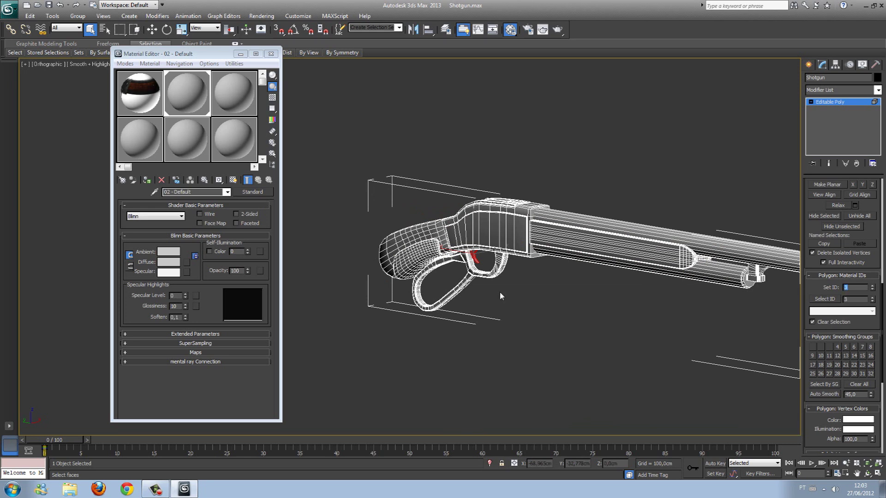
{"action": "scroll", "coordinate": [500, 292], "scroll_direction": "up", "scroll_amount": 4}
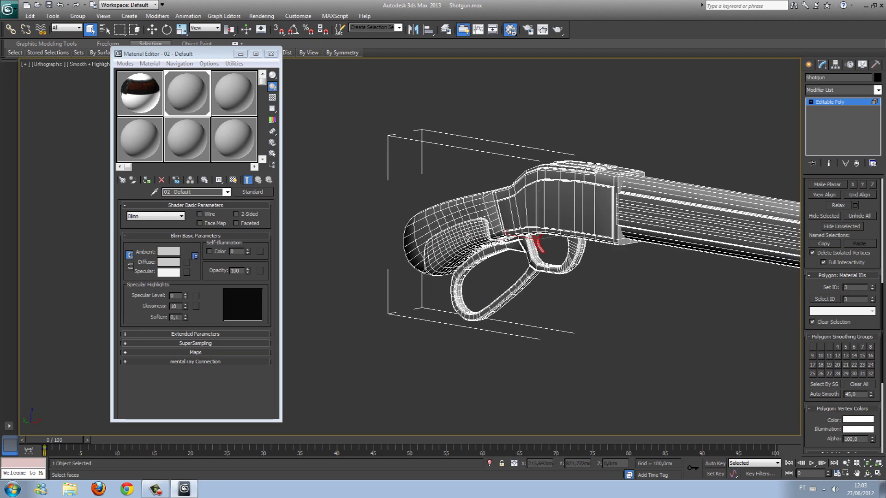
Select the grip's side panel and the lever loop with trigger guard, and set their material ID to 3.
{"action": "left_click", "coordinate": [467, 237]}
{"action": "left_click", "coordinate": [542, 266], "text": "ctrl"}
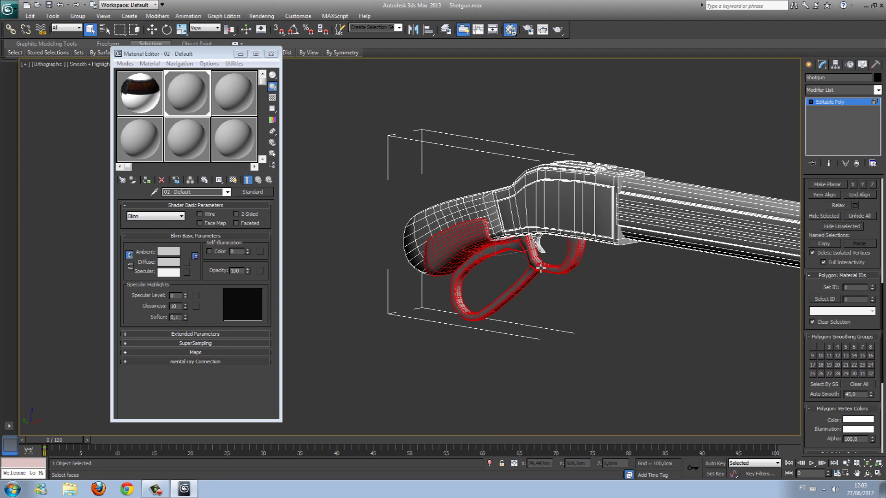
{"action": "middle_click_drag", "start_coordinate": [671, 284], "coordinate": [548, 288]}
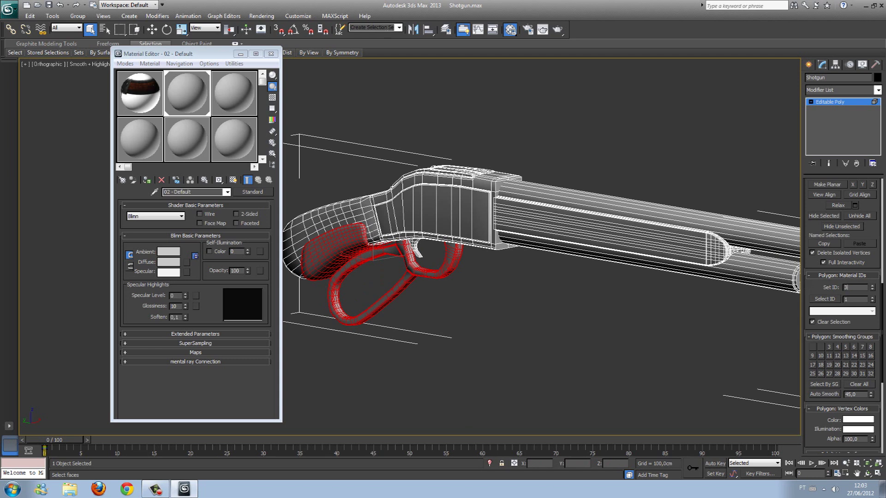
{"action": "scroll", "coordinate": [569, 265], "scroll_direction": "up", "scroll_amount": 4}
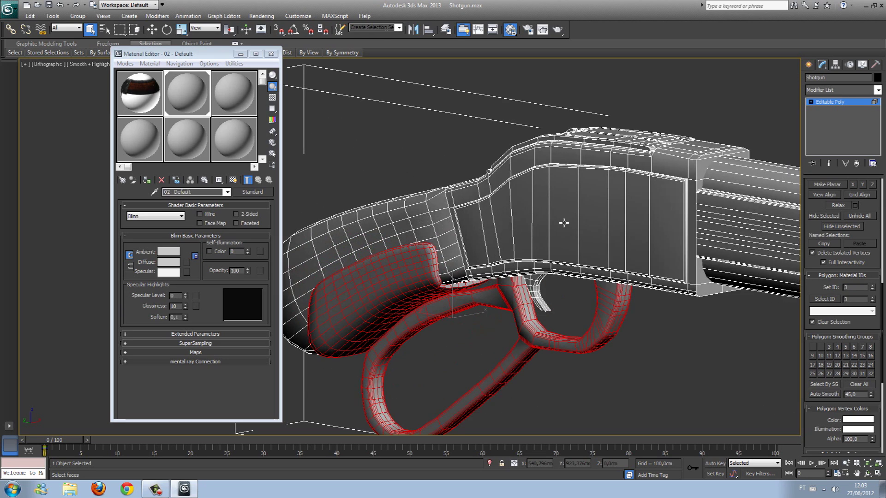
{"action": "scroll", "coordinate": [630, 239], "scroll_direction": "down", "scroll_amount": 4}
{"action": "middle_click_drag", "start_coordinate": [686, 253], "coordinate": [708, 246], "text": "alt"}
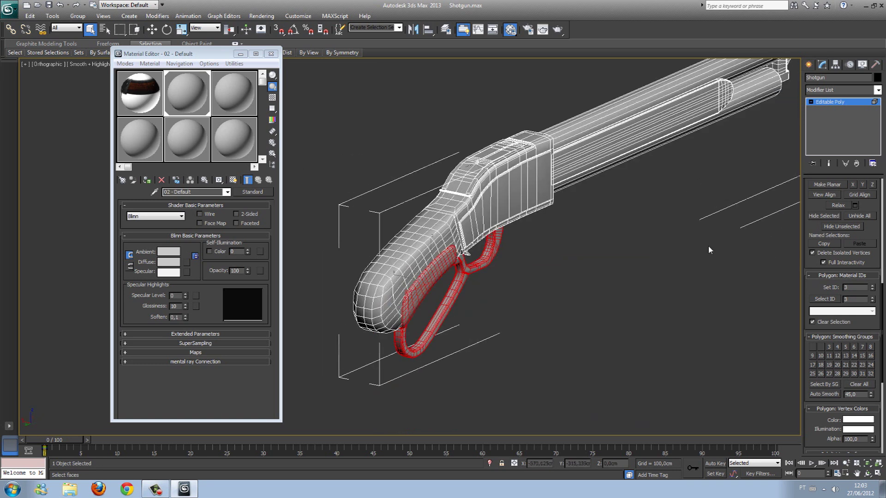
Leave Element mode, close the Material Editor, turn off edged faces, and view the whole shaded shotgun.
{"action": "left_click", "coordinate": [835, 102]}
{"action": "middle_click_drag", "start_coordinate": [557, 203], "coordinate": [553, 247]}
{"action": "scroll", "coordinate": [553, 246], "scroll_direction": "down", "scroll_amount": 4}
{"action": "scroll", "coordinate": [635, 238], "scroll_direction": "up", "scroll_amount": 2}
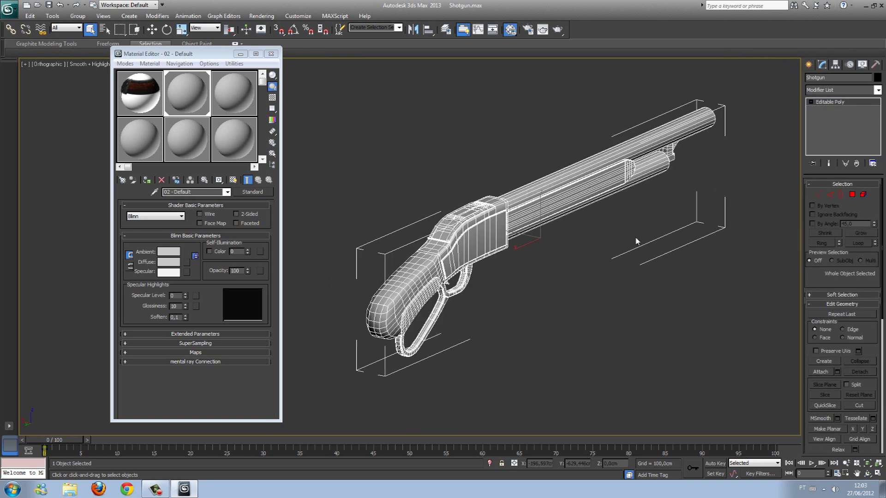
{"action": "key", "text": "F3"}
{"action": "scroll", "coordinate": [632, 234], "scroll_direction": "up", "scroll_amount": 2}
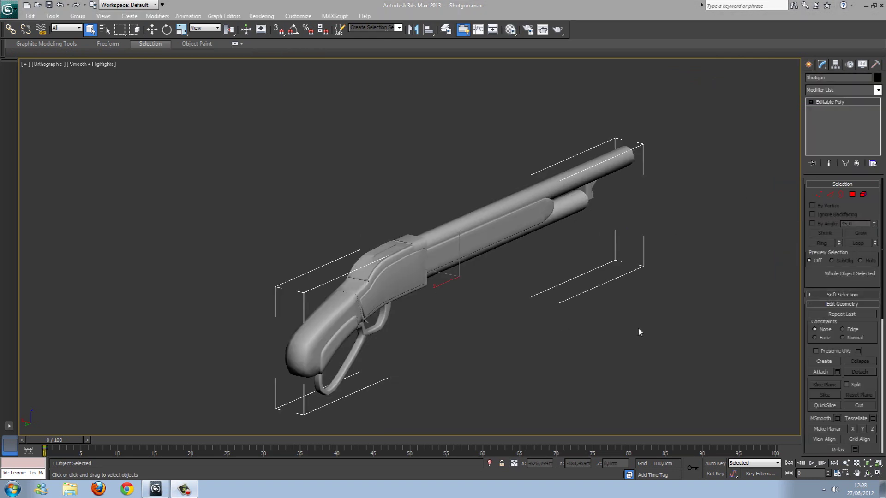
{"action": "middle_click_drag", "start_coordinate": [638, 331], "coordinate": [475, 272]}
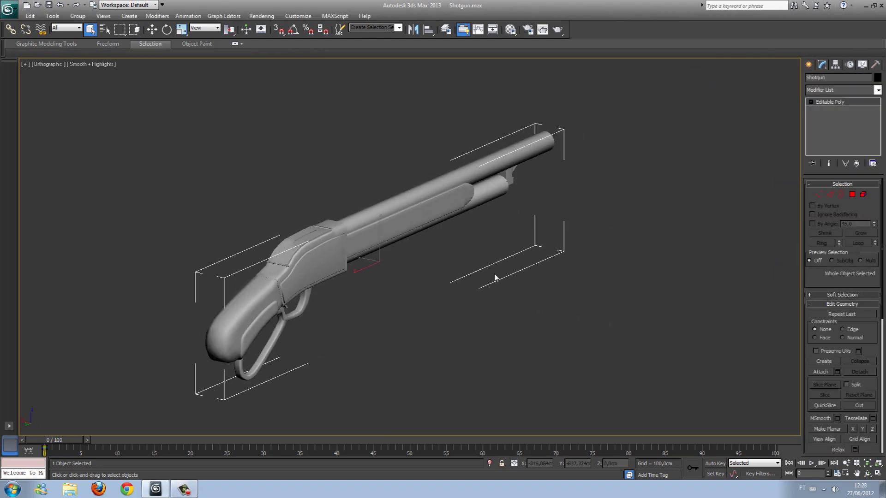
Check the material ID of the selected lever loop and grip panel in Element mode, leave that mode and view the model shaded.
{"action": "key", "text": "5"}
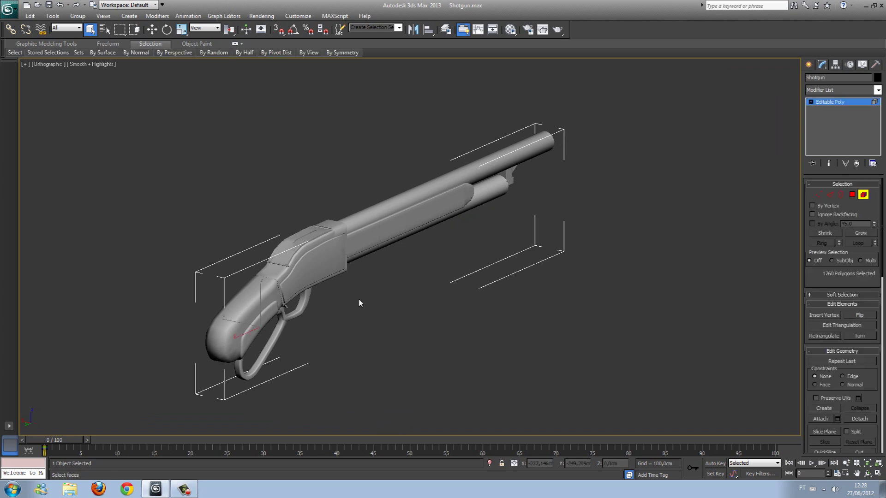
{"action": "key", "text": "F4"}
{"action": "middle_click_drag", "start_coordinate": [512, 285], "coordinate": [603, 260]}
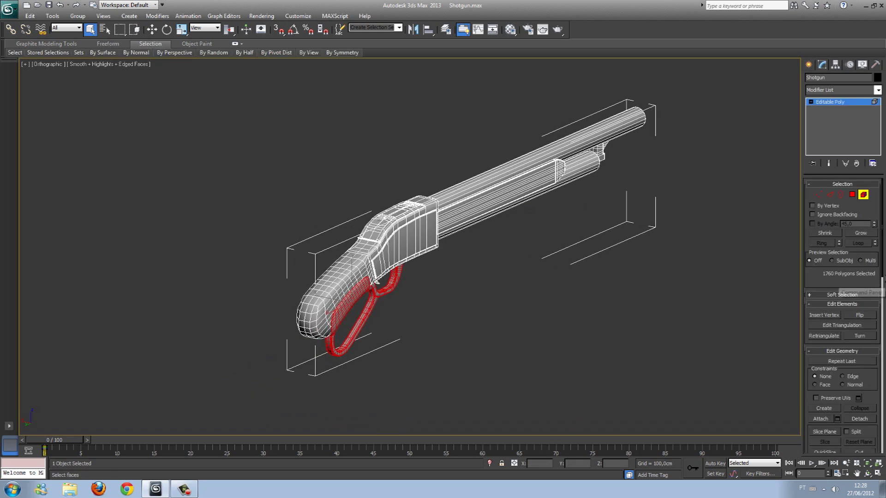
{"action": "left_click_drag", "start_coordinate": [883, 277], "coordinate": [882, 382]}
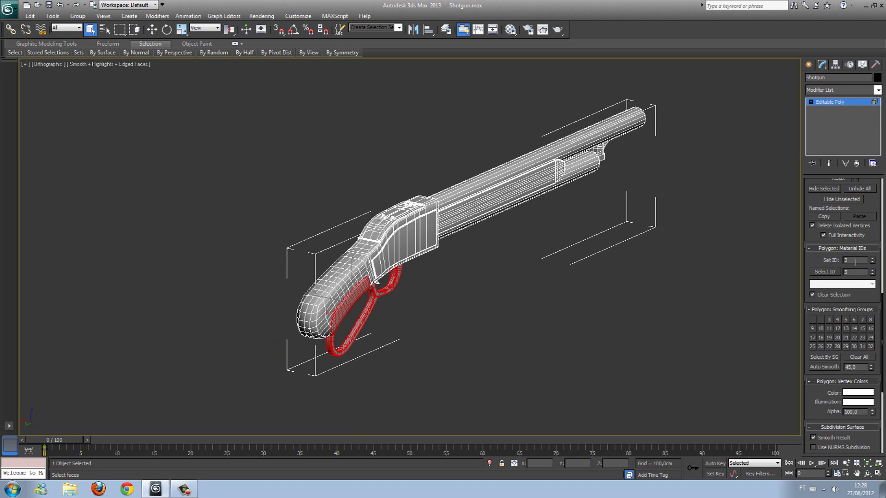
{"action": "left_click", "coordinate": [831, 103]}
{"action": "left_click", "coordinate": [808, 65]}
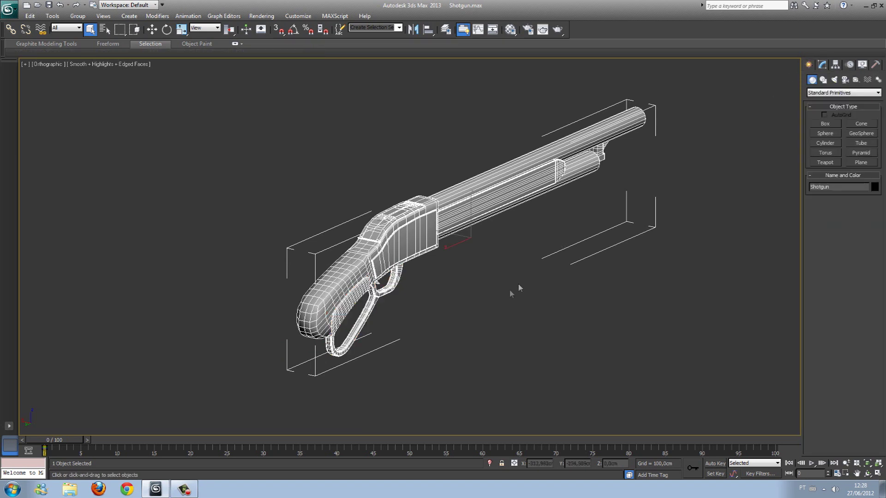
{"action": "middle_click_drag", "start_coordinate": [535, 297], "coordinate": [577, 253]}
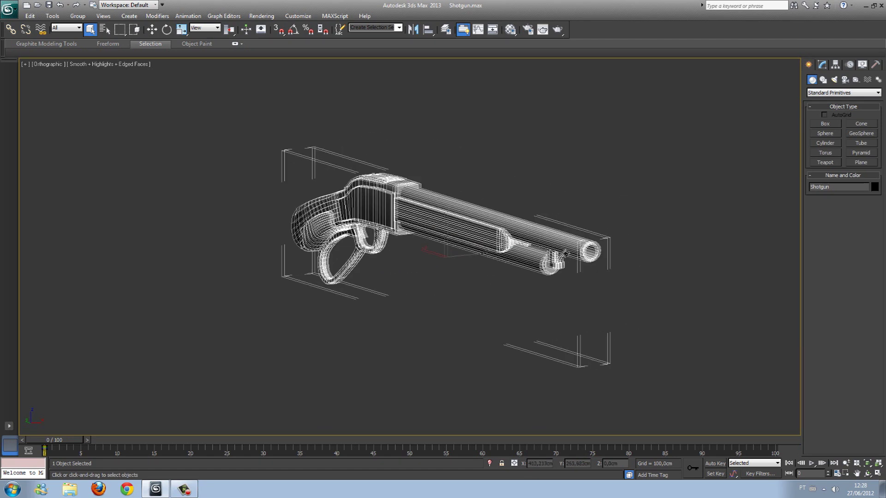
{"action": "scroll", "coordinate": [566, 253], "scroll_direction": "up", "scroll_amount": 3}
{"action": "key", "text": "F4"}
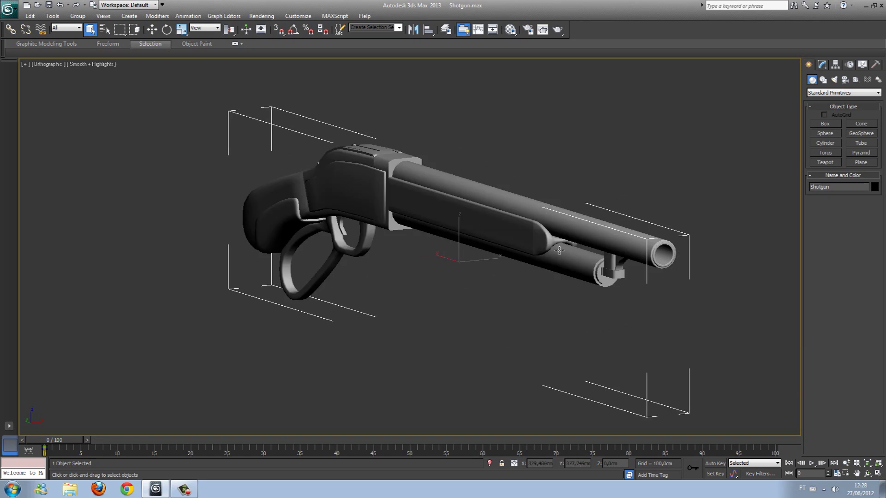
Change the 02 - Default material to a Multi/Sub-Object material, discarding the old material.
{"action": "key", "text": "m"}
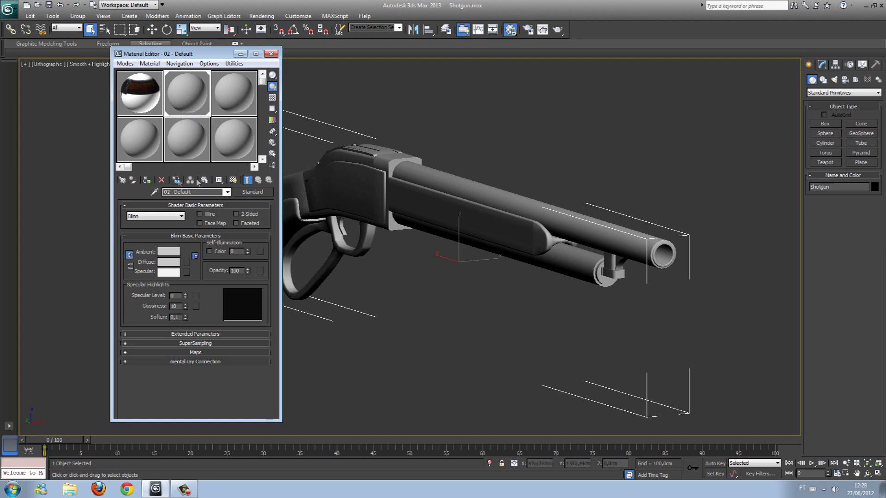
{"action": "left_click", "coordinate": [253, 192]}
{"action": "left_click", "coordinate": [342, 120]}
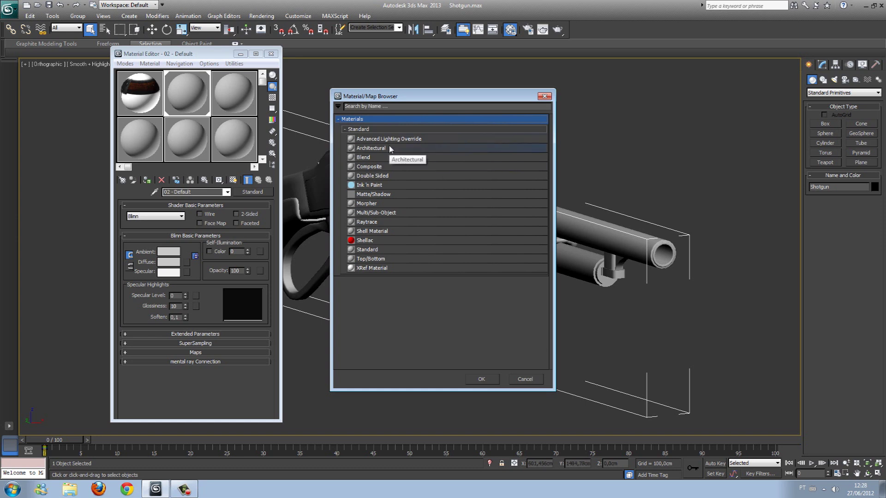
{"action": "double_click", "coordinate": [376, 215]}
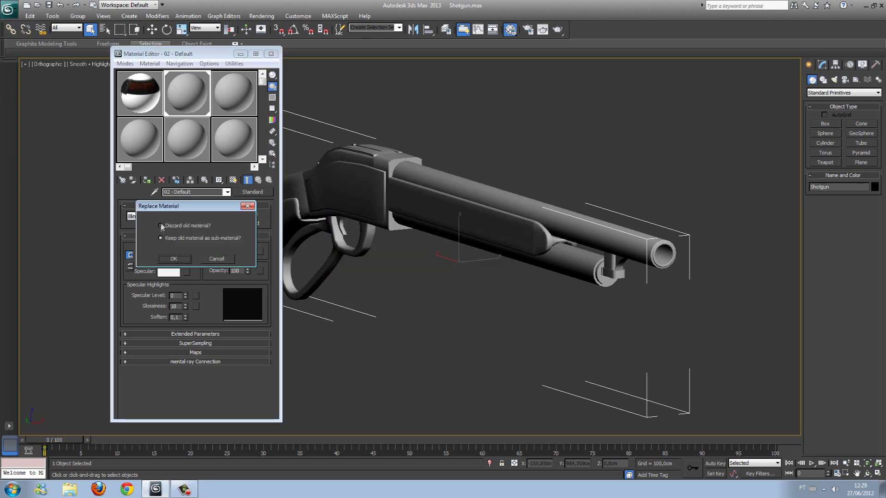
{"action": "left_click", "coordinate": [164, 226]}
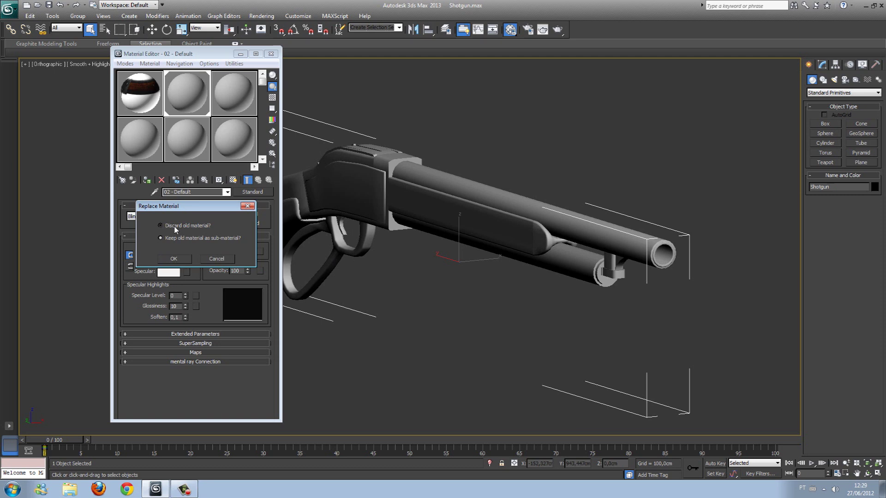
{"action": "left_click", "coordinate": [176, 258]}
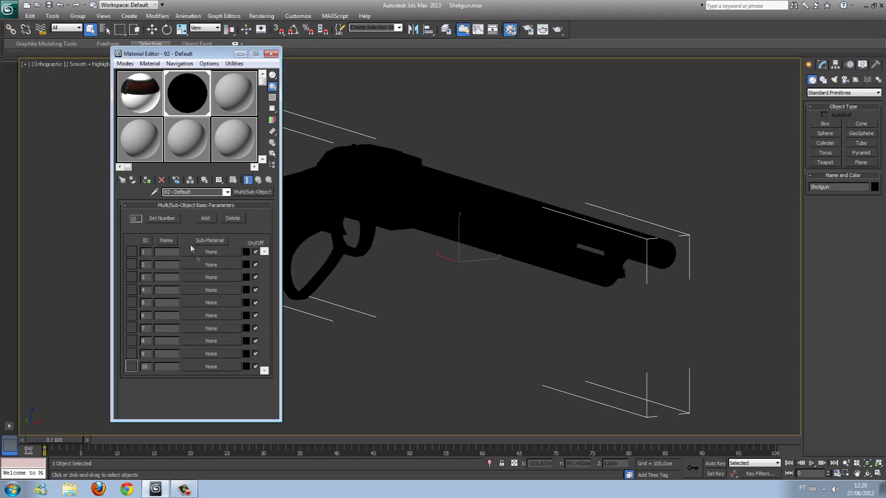
Set the number of sub-materials in the Multi/Sub-Object material to 2.
{"action": "left_click", "coordinate": [156, 218]}
{"action": "type", "text": "2"}
{"action": "left_click", "coordinate": [238, 232]}
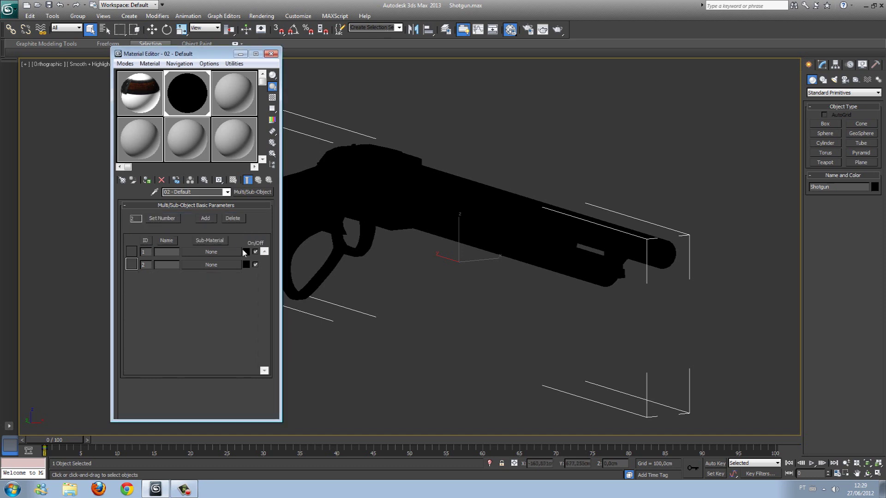
Assign a Standard material to each of the sub-material slots with IDs 1 and 2.
{"action": "left_click", "coordinate": [211, 252]}
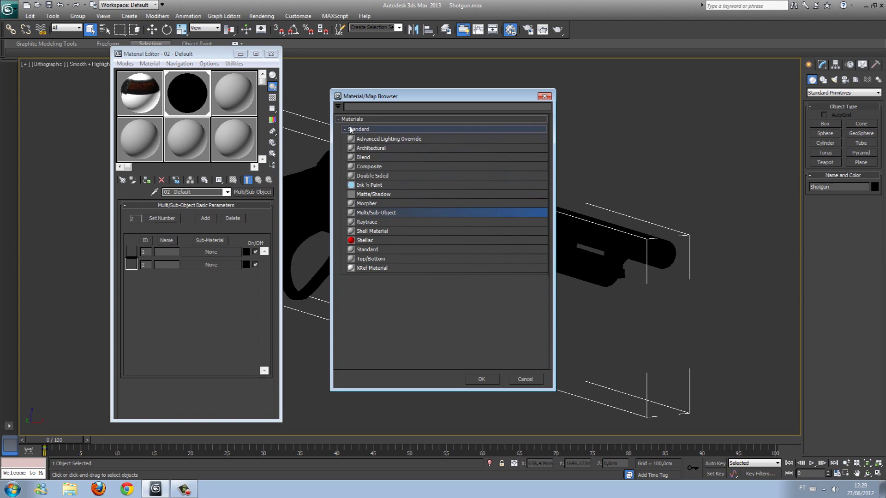
{"action": "double_click", "coordinate": [376, 250]}
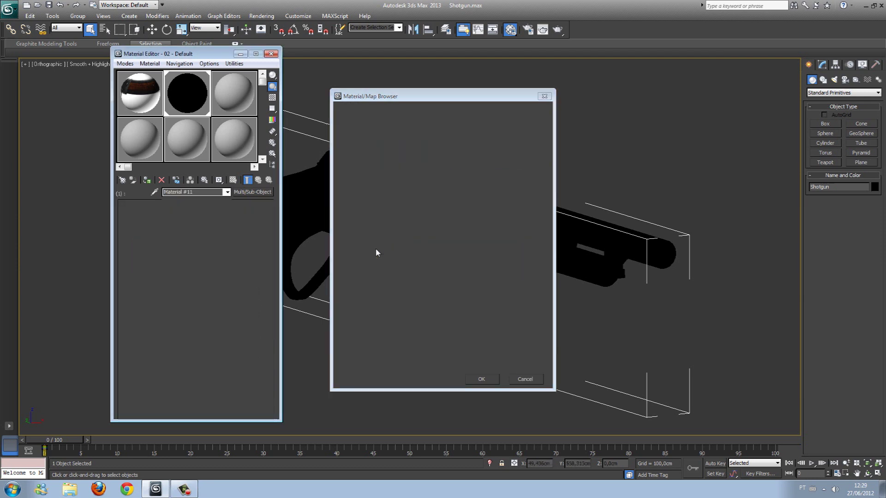
{"action": "left_click", "coordinate": [480, 379]}
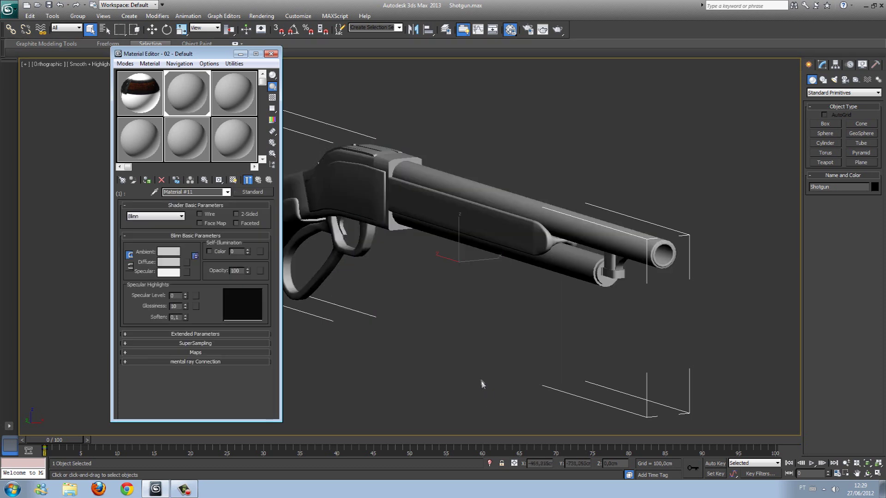
{"action": "left_click", "coordinate": [258, 181]}
{"action": "left_click", "coordinate": [210, 264]}
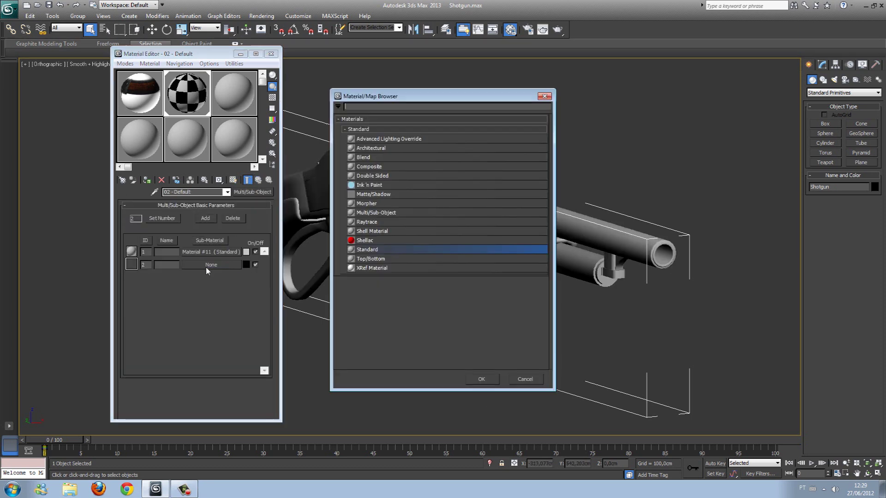
{"action": "double_click", "coordinate": [371, 249]}
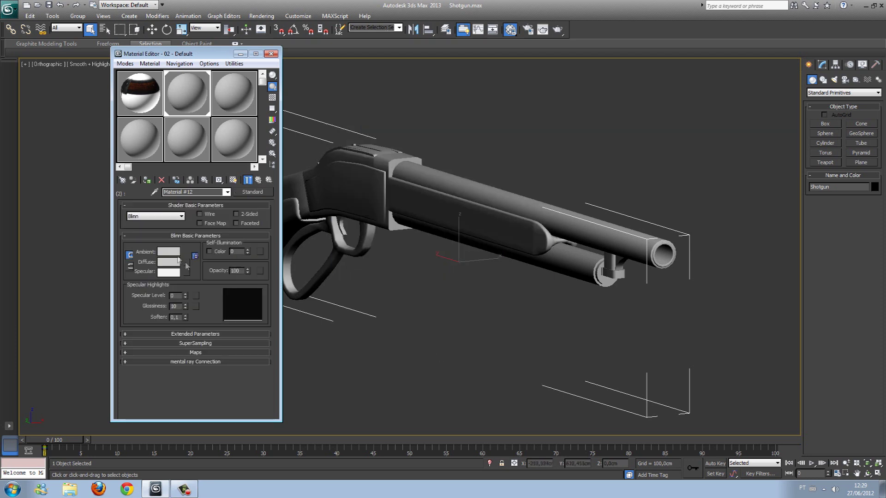
{"action": "left_click", "coordinate": [258, 179]}
Apply a Checker map to the diffuse color of sub-material 1 and show it in the viewport.
{"action": "left_click", "coordinate": [206, 251]}
{"action": "left_click", "coordinate": [187, 263]}
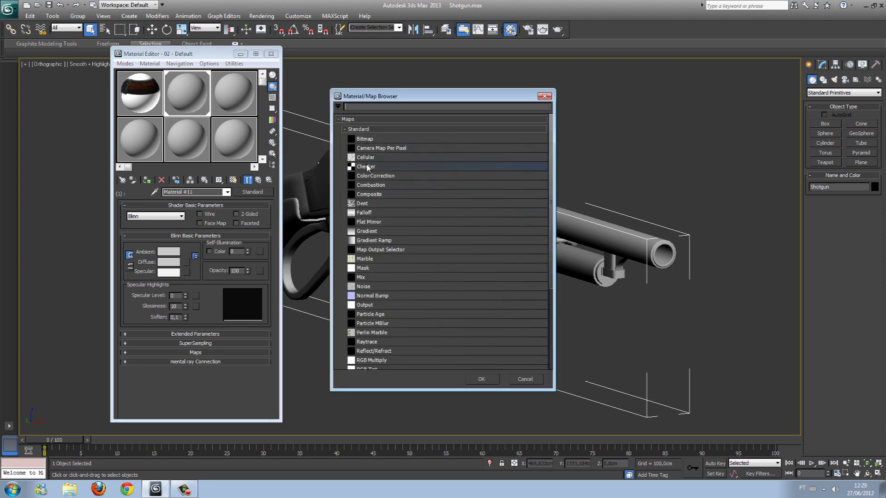
{"action": "double_click", "coordinate": [368, 171]}
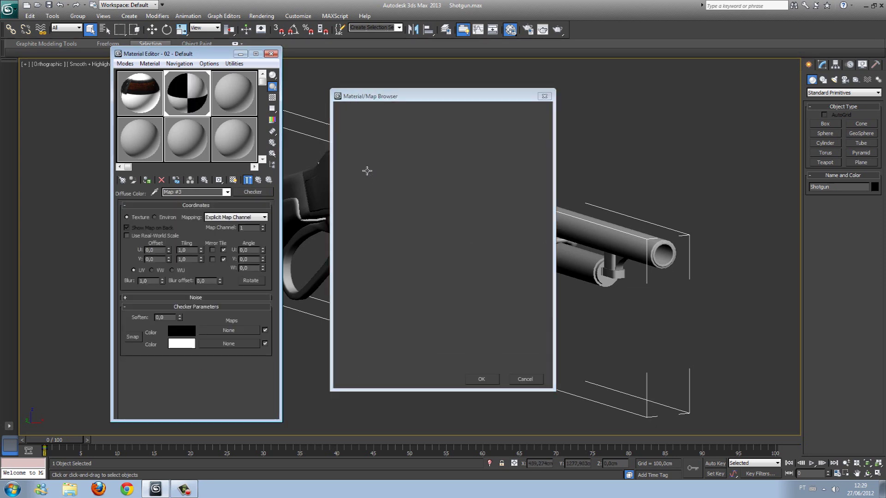
{"action": "left_click", "coordinate": [233, 180]}
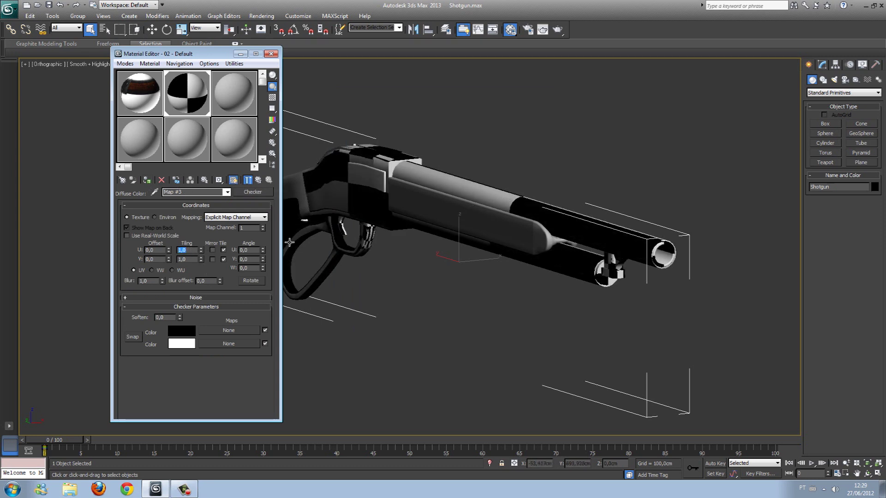
Set the Checker map's U and V tiling to 10.
{"action": "type", "text": "10"}
{"action": "key", "text": "Tab"}
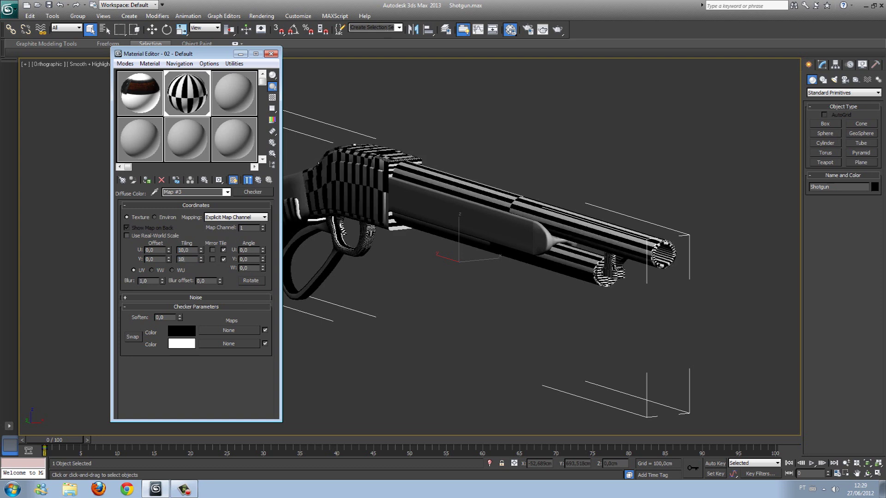
{"action": "key", "text": "Return"}
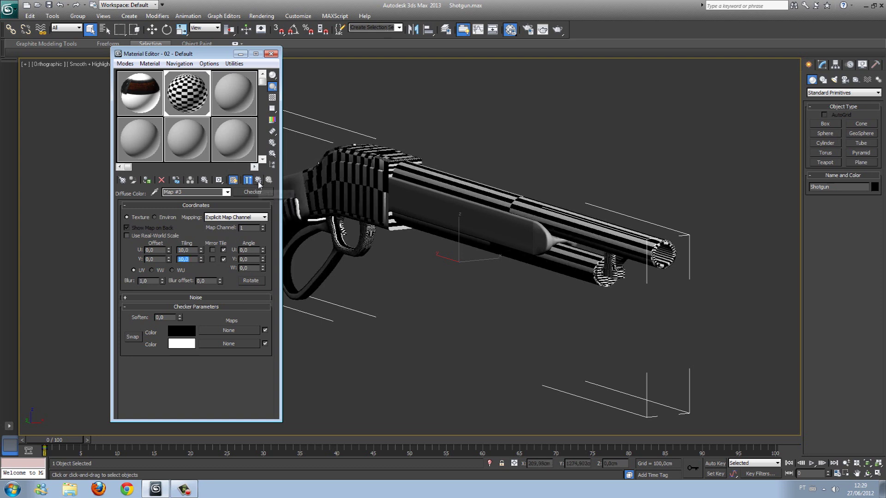
Copy the Checker map to the diffuse color of sub-material 2 and show it in the viewport.
{"action": "left_click", "coordinate": [259, 181]}
{"action": "right_click", "coordinate": [190, 257]}
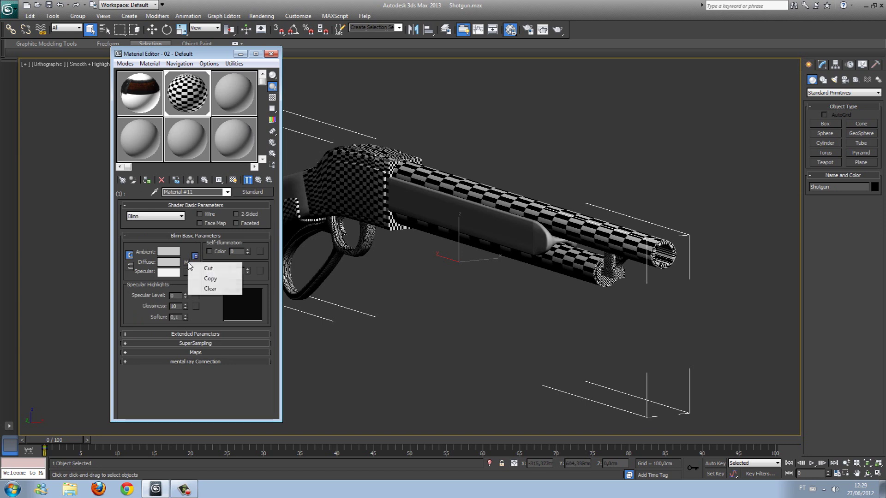
{"action": "left_click", "coordinate": [205, 283]}
{"action": "left_click", "coordinate": [257, 180]}
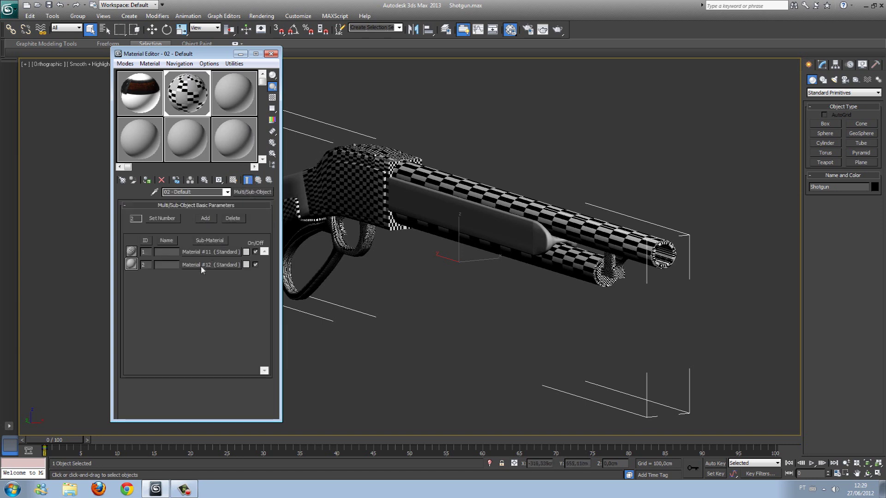
{"action": "right_click", "coordinate": [188, 264]}
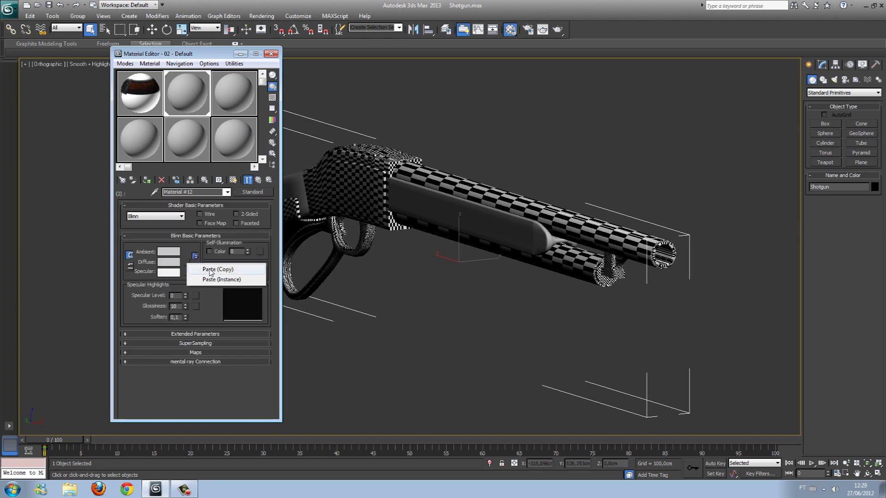
{"action": "left_click", "coordinate": [203, 269]}
{"action": "left_click", "coordinate": [232, 180]}
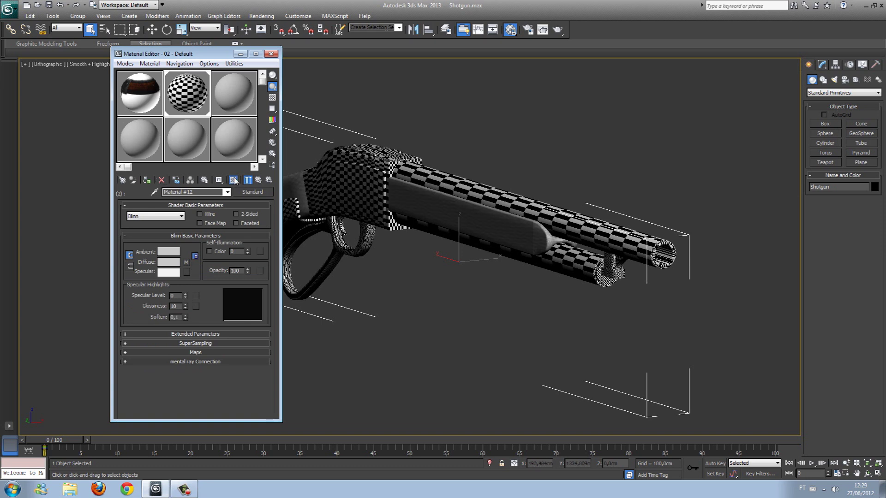
Inspect the checker pattern around the receiver and grip, and add a Mesh Select modifier to the shotgun.
{"action": "middle_click_drag", "start_coordinate": [477, 205], "coordinate": [553, 201], "text": "alt"}
{"action": "middle_click_drag", "start_coordinate": [394, 253], "coordinate": [581, 240]}
{"action": "scroll", "coordinate": [581, 241], "scroll_direction": "up", "scroll_amount": 4}
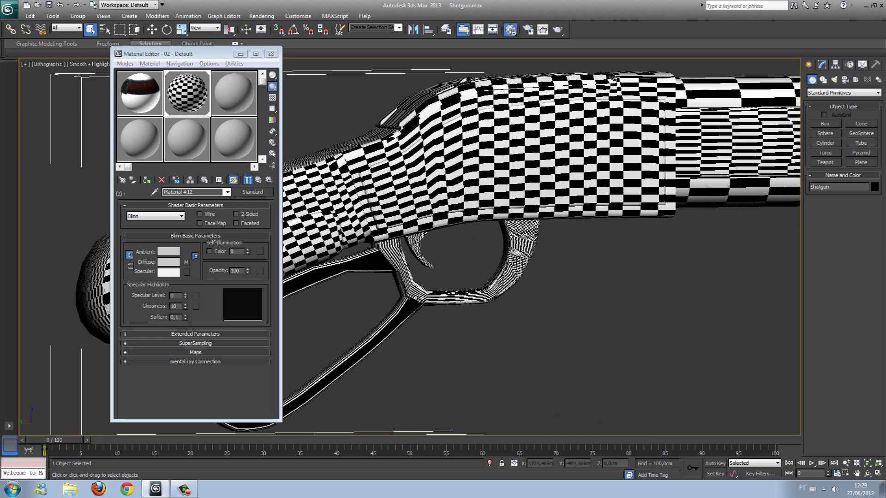
{"action": "scroll", "coordinate": [618, 172], "scroll_direction": "down", "scroll_amount": 4}
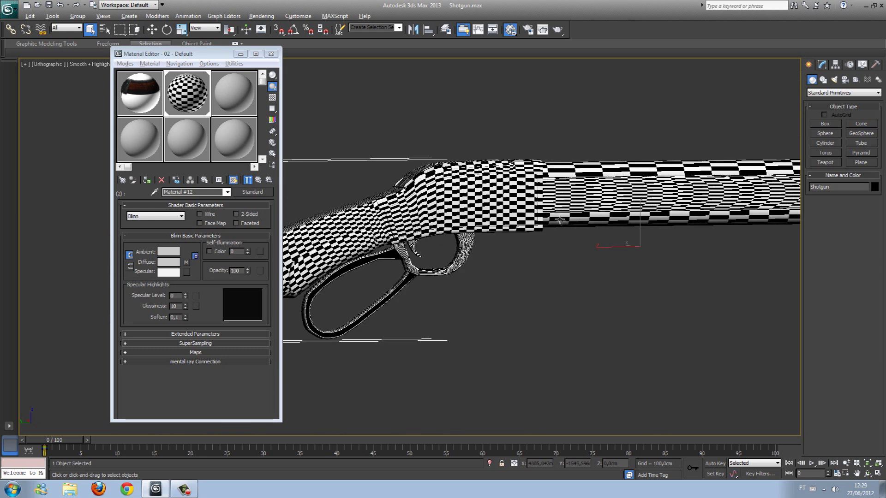
{"action": "middle_click_drag", "start_coordinate": [560, 220], "coordinate": [573, 231], "text": "alt"}
{"action": "scroll", "coordinate": [533, 257], "scroll_direction": "up", "scroll_amount": 5}
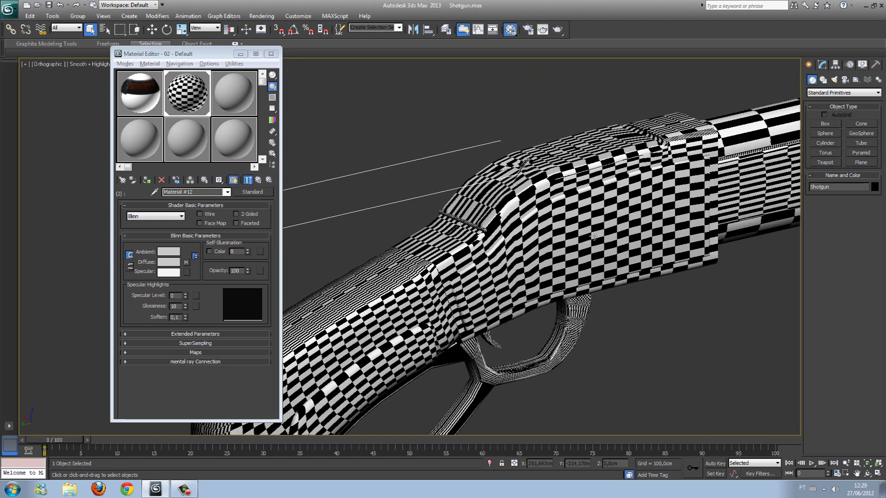
{"action": "left_click", "coordinate": [823, 68]}
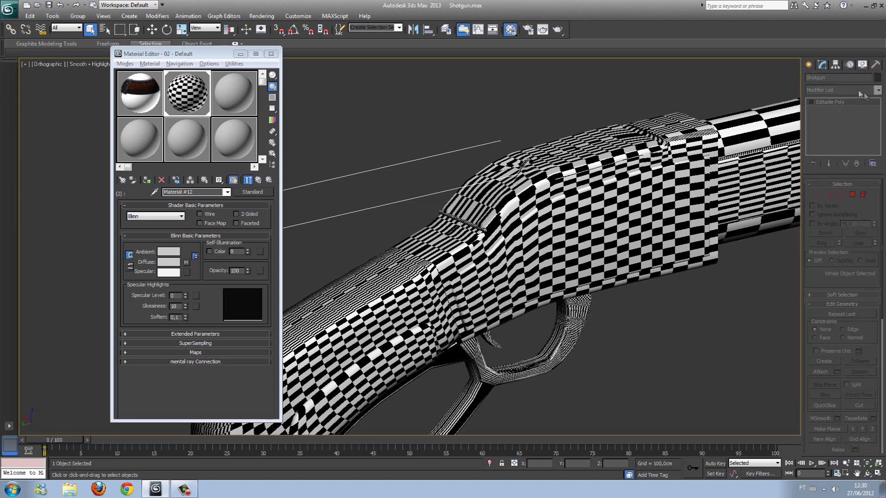
{"action": "left_click", "coordinate": [877, 90]}
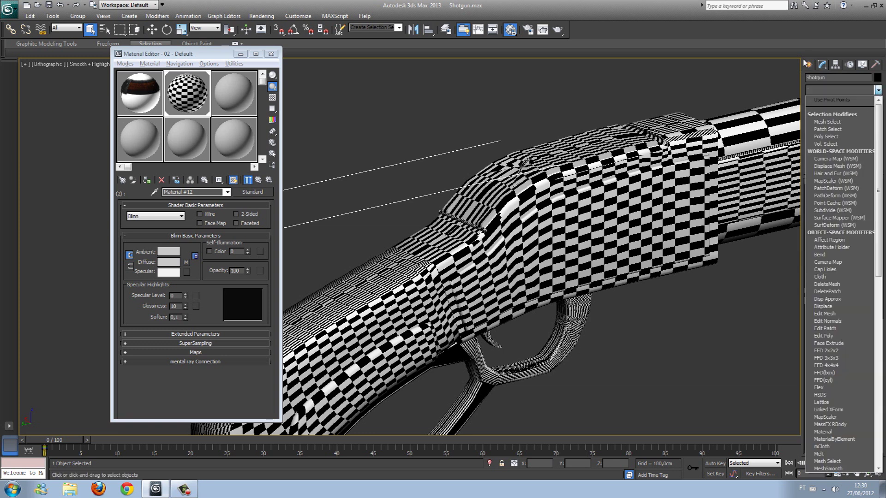
{"action": "left_click", "coordinate": [822, 65]}
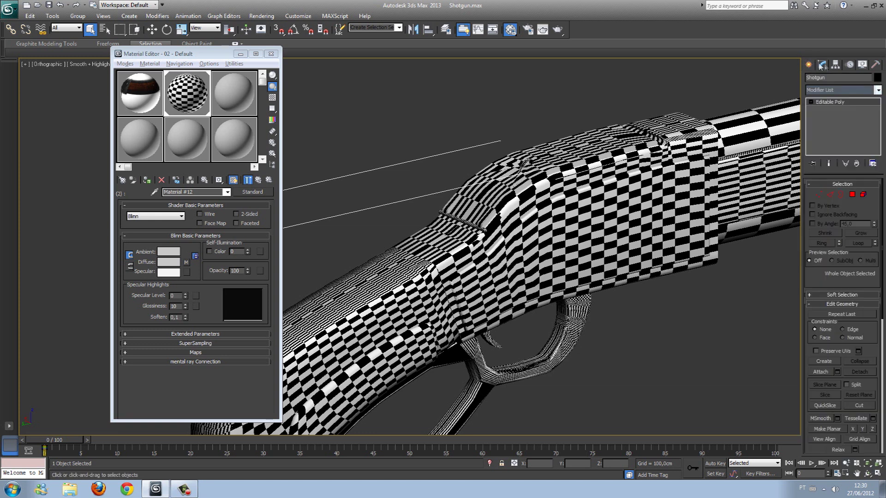
{"action": "left_click", "coordinate": [878, 91]}
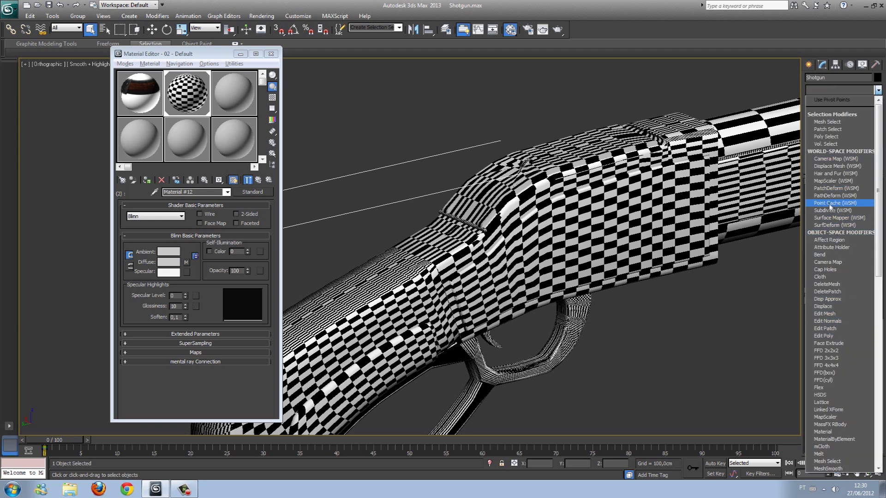
{"action": "left_click", "coordinate": [833, 123]}
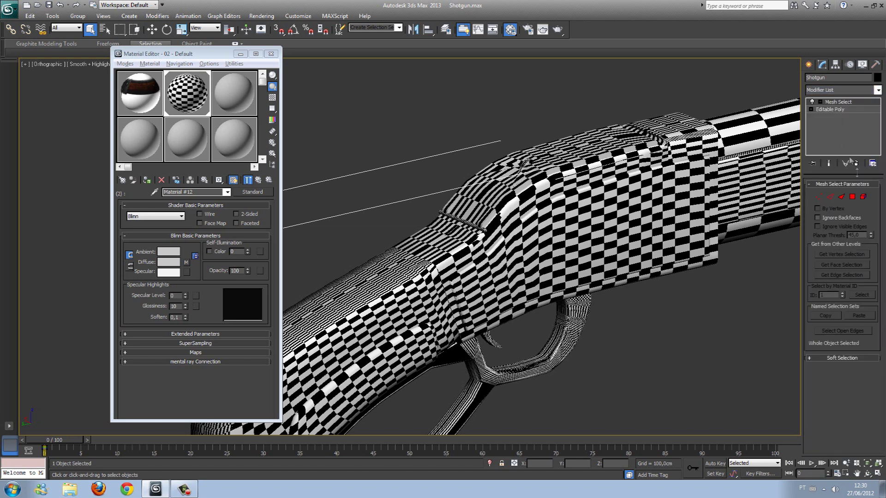
Select the elements with material ID 1 in Mesh Select and turn on shaded display of selected faces.
{"action": "left_click", "coordinate": [863, 197]}
{"action": "left_click", "coordinate": [861, 296]}
{"action": "mouse_move", "coordinate": [697, 253]}
{"action": "middle_mouse_down"}
{"action": "mouse_move", "coordinate": [646, 264]}
{"action": "mouse_move", "coordinate": [690, 254]}
{"action": "mouse_move", "coordinate": [618, 241]}
{"action": "middle_mouse_up"}
{"action": "key", "text": "F2"}
Add a UVW Map modifier above Mesh Select for the selected elements.
{"action": "scroll", "coordinate": [618, 240], "scroll_direction": "down", "scroll_amount": 4}
{"action": "scroll", "coordinate": [842, 404], "scroll_direction": "down", "scroll_amount": 10}
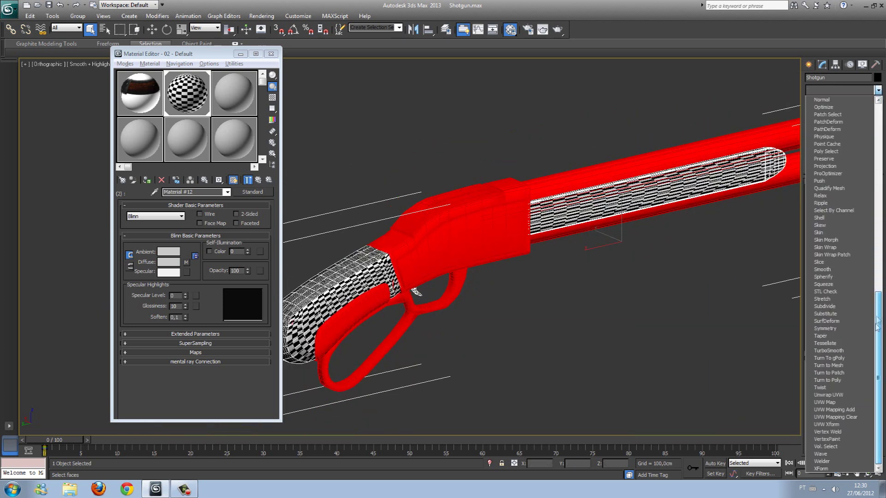
{"action": "left_click", "coordinate": [833, 403]}
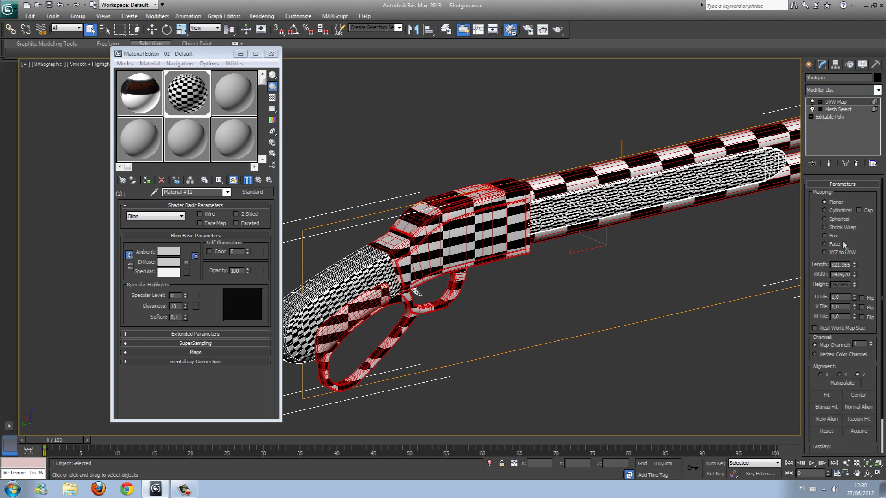
Set the UVW Map projection to Box and fit its gizmo to the selected metal elements.
{"action": "left_click", "coordinate": [825, 235]}
{"action": "middle_click_drag", "start_coordinate": [609, 275], "coordinate": [641, 257], "text": "alt"}
{"action": "left_click", "coordinate": [826, 394]}
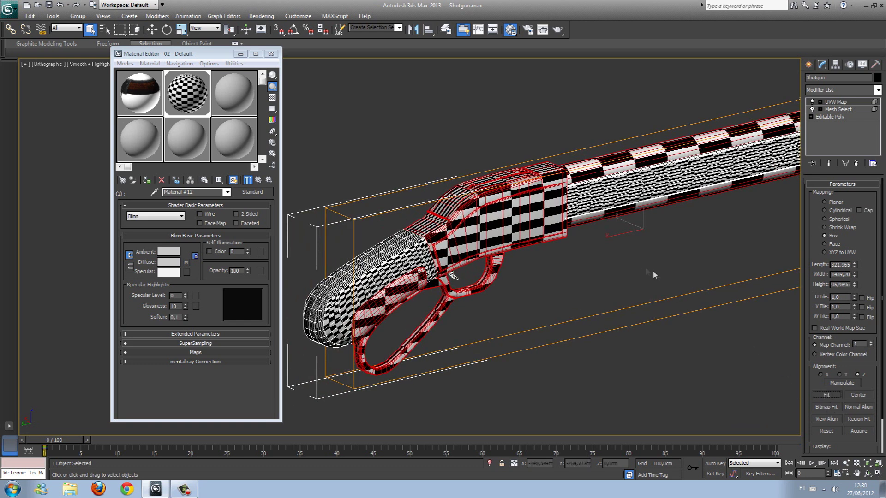
{"action": "middle_click_drag", "start_coordinate": [603, 237], "coordinate": [620, 254], "text": "alt"}
{"action": "scroll", "coordinate": [621, 230], "scroll_direction": "up", "scroll_amount": 3}
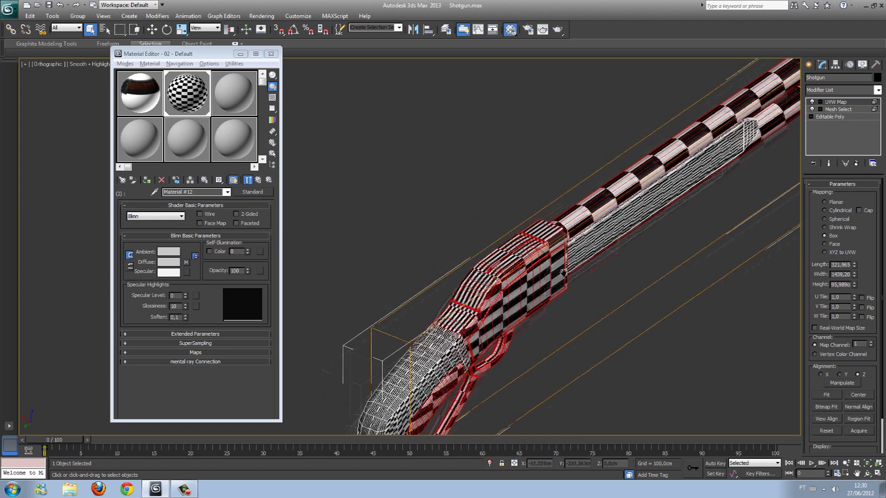
Activate the UVW Map gizmo for editing and check its placement in wireframe and shaded display.
{"action": "left_click", "coordinate": [836, 102]}
{"action": "key", "text": "F3"}
{"action": "key", "text": "w"}
{"action": "middle_click_drag", "start_coordinate": [638, 263], "coordinate": [593, 239]}
{"action": "key", "text": "F2"}
{"action": "scroll", "coordinate": [592, 242], "scroll_direction": "down", "scroll_amount": 2}
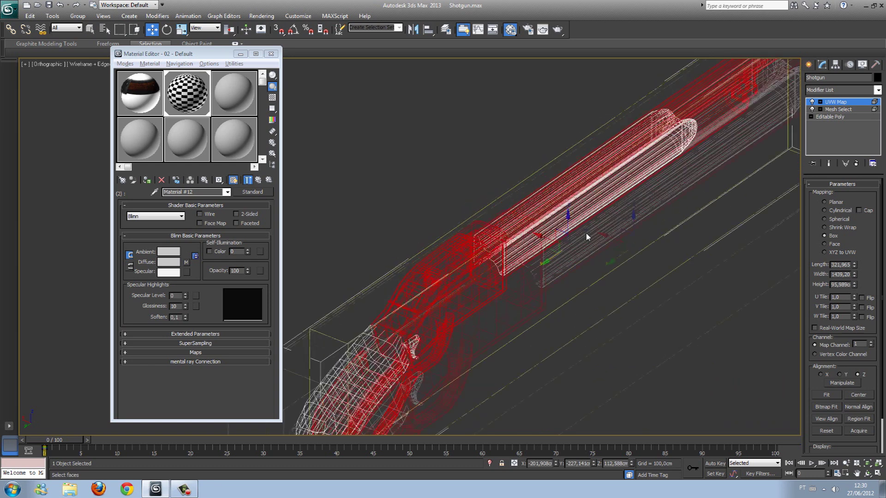
{"action": "key", "text": "F3"}
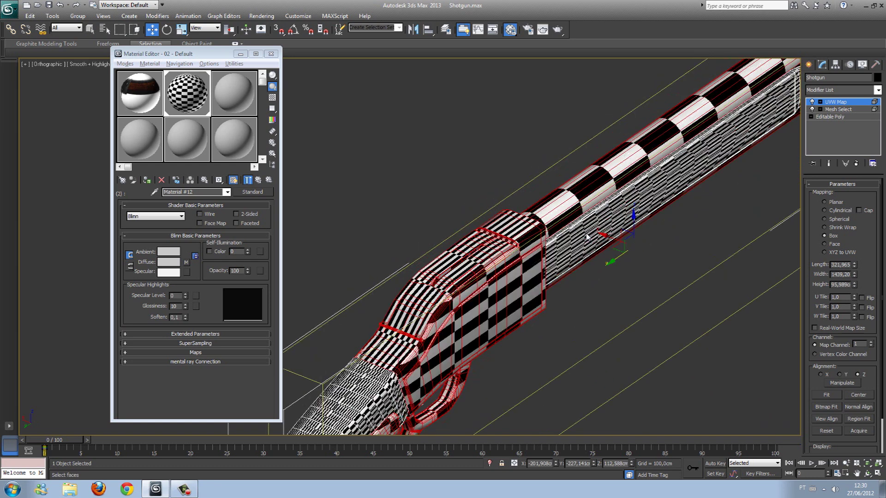
Scale the mapping gizmo non-uniformly to even out the checker squares on the metal parts, and leave gizmo editing.
{"action": "left_click", "coordinate": [182, 29]}
{"action": "left_click_drag", "start_coordinate": [665, 257], "coordinate": [749, 307]}
{"action": "middle_click_drag", "start_coordinate": [749, 305], "coordinate": [708, 252], "text": "alt"}
{"action": "middle_click_drag", "start_coordinate": [538, 238], "coordinate": [613, 245]}
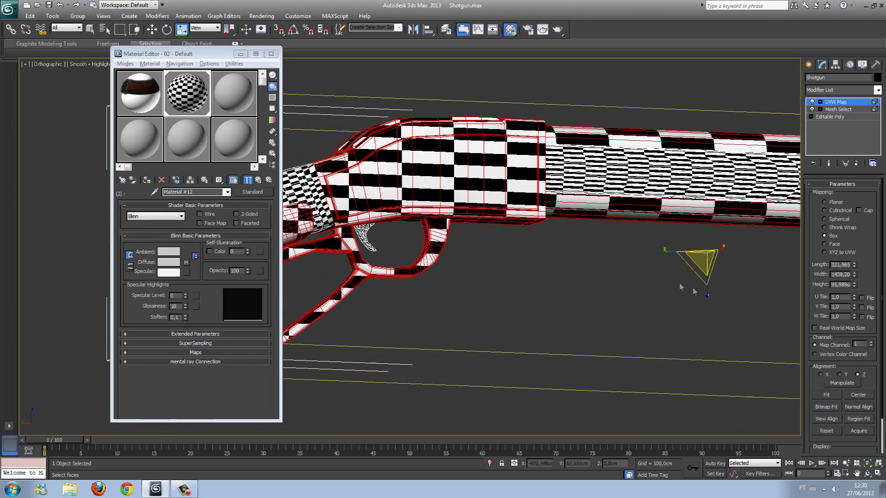
{"action": "left_click_drag", "start_coordinate": [707, 288], "coordinate": [717, 250]}
{"action": "middle_click_drag", "start_coordinate": [638, 230], "coordinate": [811, 150], "text": "alt"}
{"action": "left_click", "coordinate": [834, 110]}
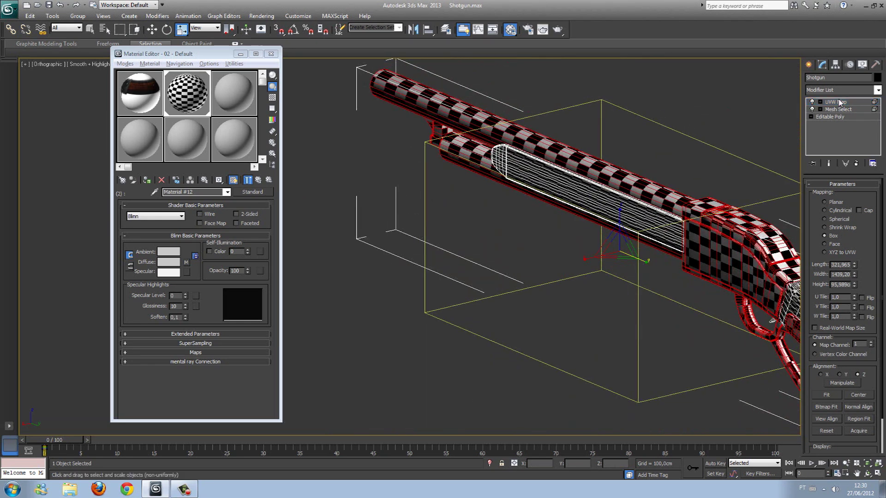
Add a second Mesh Select modifier above UVW Map and select the elements with material ID 2.
{"action": "left_click", "coordinate": [843, 88]}
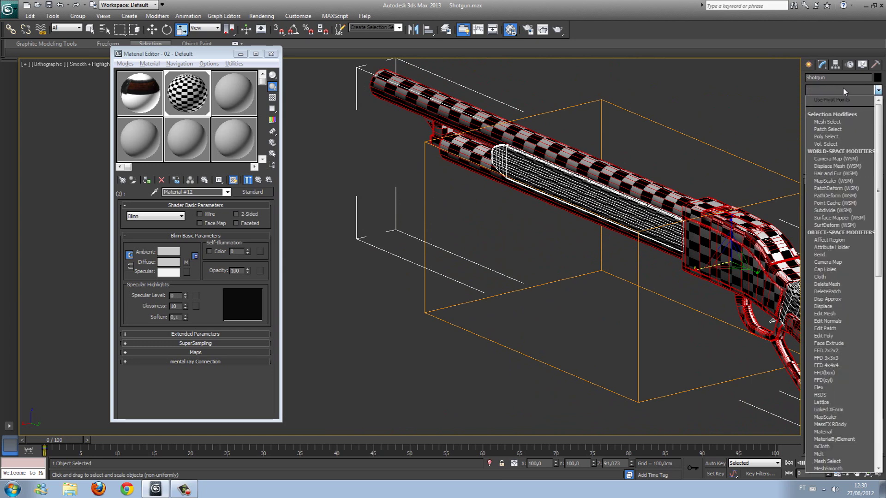
{"action": "left_click", "coordinate": [834, 122]}
{"action": "left_click", "coordinate": [862, 197]}
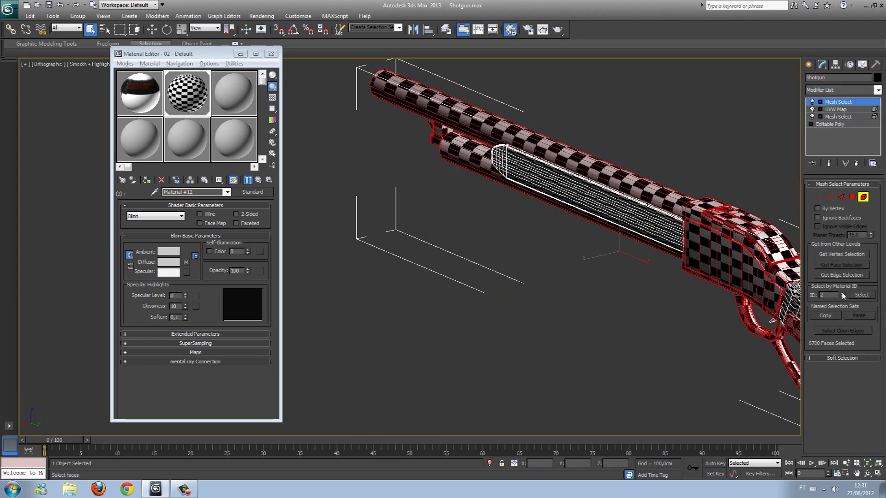
{"action": "left_click", "coordinate": [861, 295]}
{"action": "middle_click_drag", "start_coordinate": [711, 206], "coordinate": [602, 205], "text": "alt"}
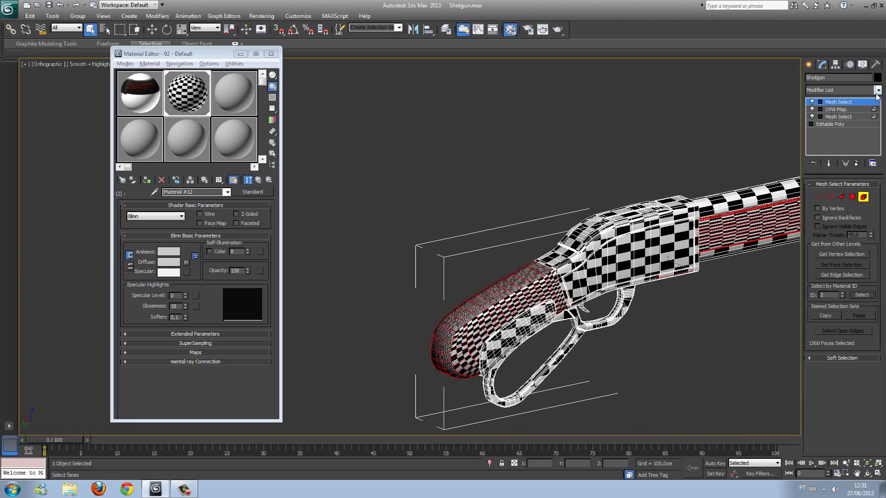
Add a UVW Map modifier for the selected wood elements, using Box projection fitted to them.
{"action": "left_click", "coordinate": [877, 91]}
{"action": "scroll", "coordinate": [835, 277], "scroll_direction": "down", "scroll_amount": 10}
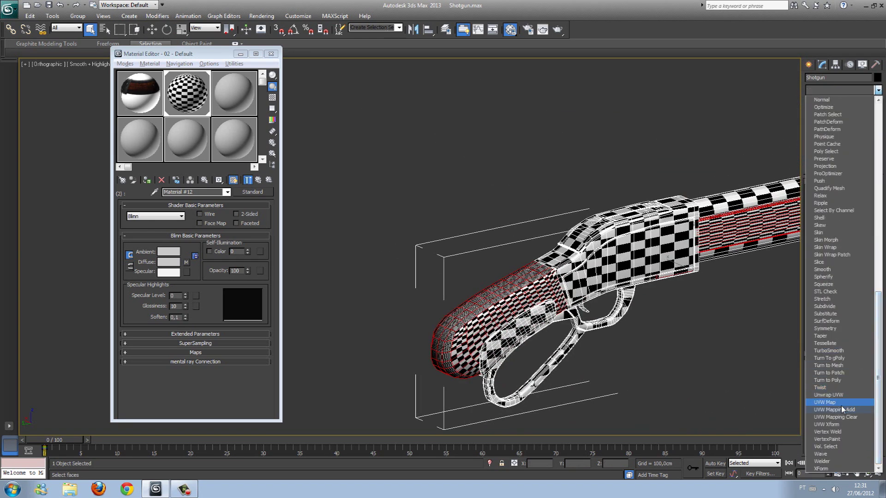
{"action": "left_click", "coordinate": [825, 403]}
{"action": "left_click", "coordinate": [831, 236]}
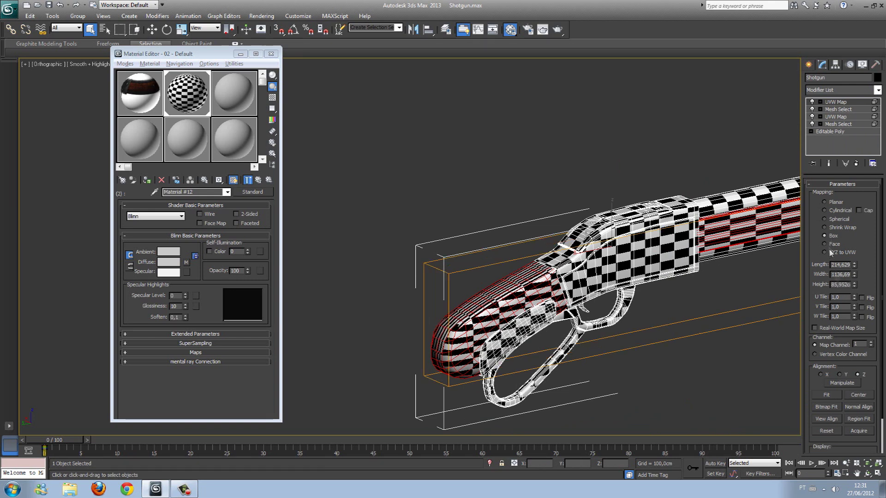
{"action": "left_click", "coordinate": [826, 395]}
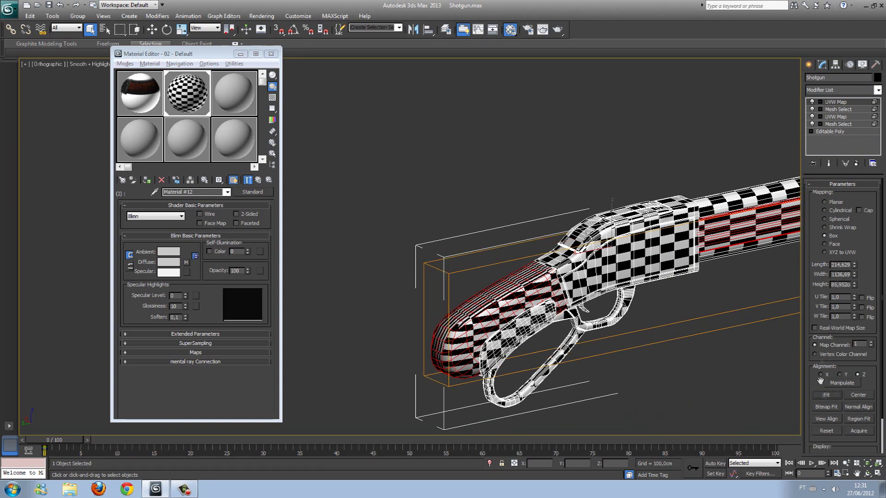
Activate the new UVW Map gizmo and scale it across the gun's thickness and along its length to even out the checkers.
{"action": "left_click", "coordinate": [836, 102]}
{"action": "left_click", "coordinate": [182, 29]}
{"action": "middle_click_drag", "start_coordinate": [417, 132], "coordinate": [492, 150]}
{"action": "left_click_drag", "start_coordinate": [639, 258], "coordinate": [775, 263]}
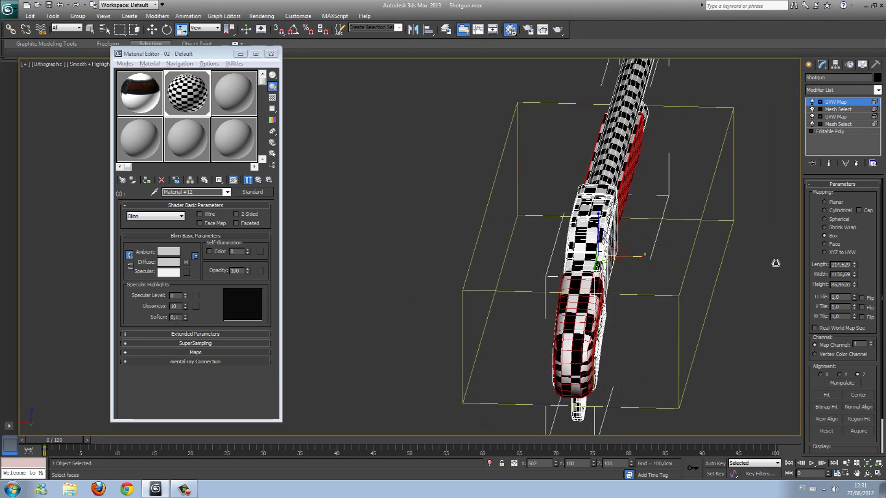
{"action": "middle_click_drag", "start_coordinate": [643, 235], "coordinate": [565, 249], "text": "alt"}
{"action": "left_click_drag", "start_coordinate": [567, 263], "coordinate": [608, 255]}
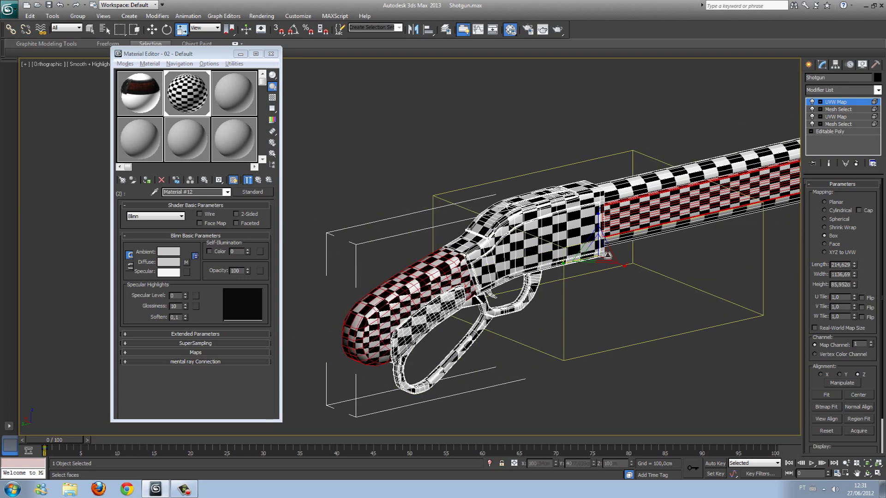
Scale the wood mapping gizmo to 140 percent in Z, leave modifier editing, and check the pattern across the shotgun.
{"action": "left_click_drag", "start_coordinate": [598, 215], "coordinate": [599, 200]}
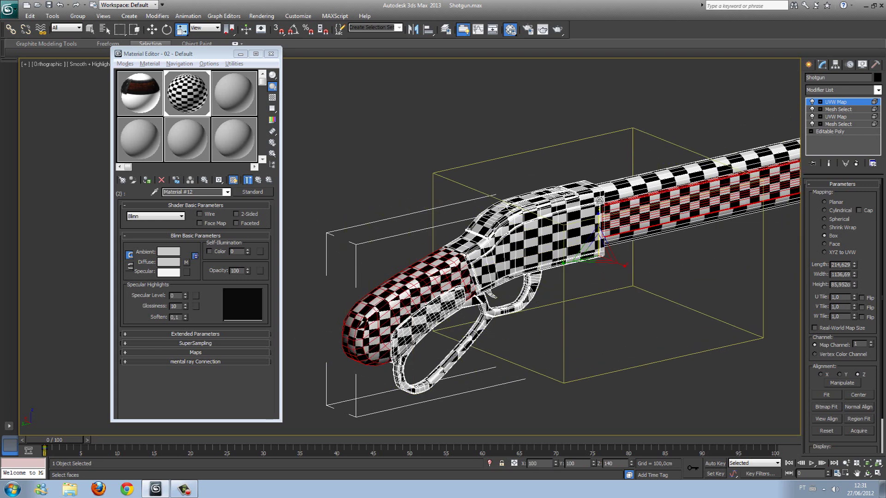
{"action": "middle_click_drag", "start_coordinate": [600, 199], "coordinate": [673, 213], "text": "alt"}
{"action": "scroll", "coordinate": [672, 213], "scroll_direction": "down", "scroll_amount": 5}
{"action": "middle_click_drag", "start_coordinate": [663, 242], "coordinate": [585, 234], "text": "alt"}
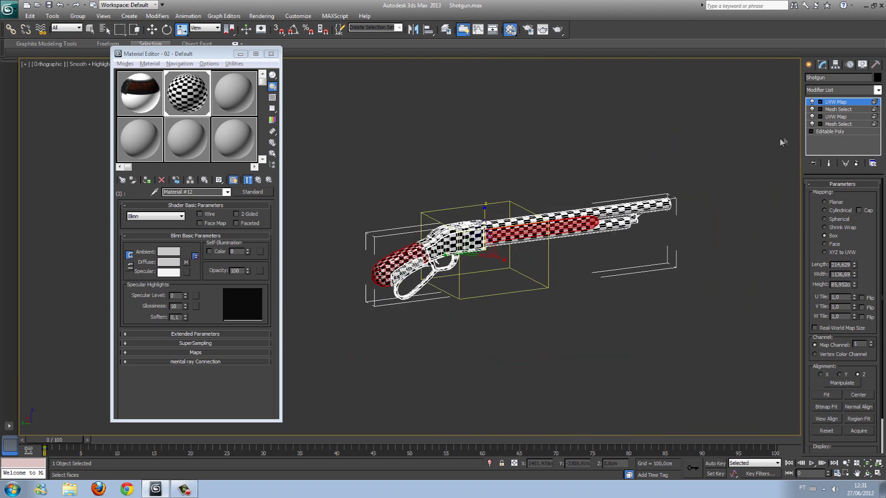
{"action": "left_click", "coordinate": [827, 102]}
{"action": "left_click", "coordinate": [809, 65]}
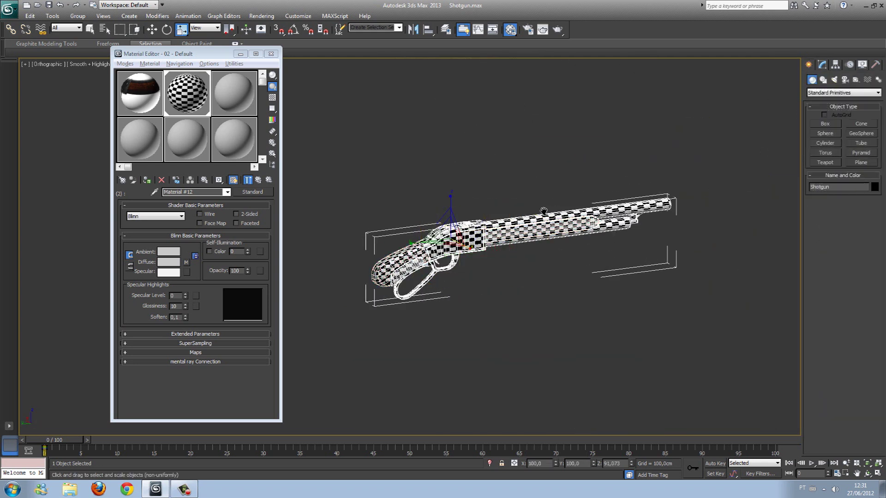
{"action": "scroll", "coordinate": [711, 201], "scroll_direction": "up", "scroll_amount": 6}
{"action": "middle_click_drag", "start_coordinate": [711, 202], "coordinate": [614, 187], "text": "alt"}
{"action": "middle_click_drag", "start_coordinate": [729, 163], "coordinate": [502, 250]}
{"action": "scroll", "coordinate": [485, 251], "scroll_direction": "down", "scroll_amount": 3}
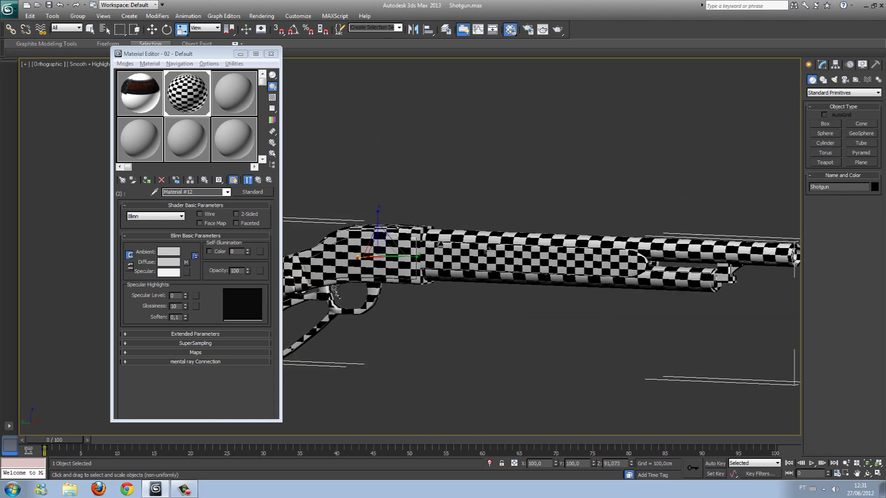
Open the diffuse Checker map of sub-material 1 and change its map type to Bitmap.
{"action": "left_click", "coordinate": [258, 180]}
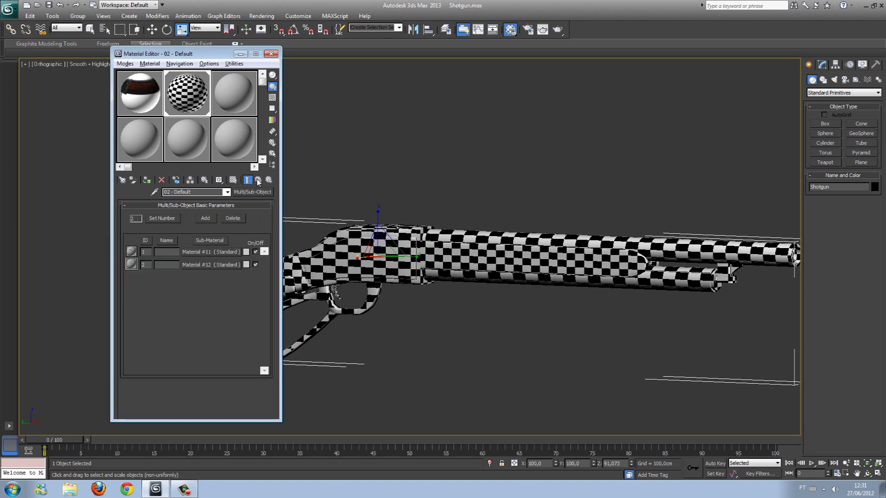
{"action": "left_click", "coordinate": [215, 252]}
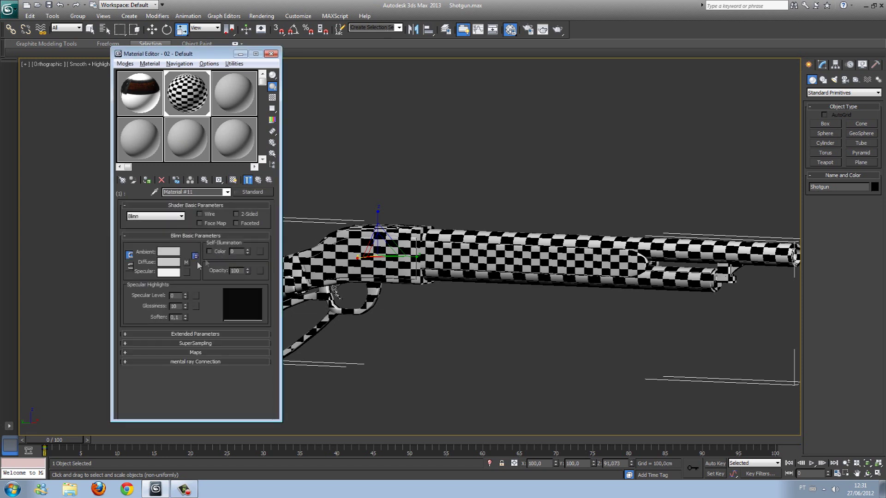
{"action": "left_click", "coordinate": [186, 263]}
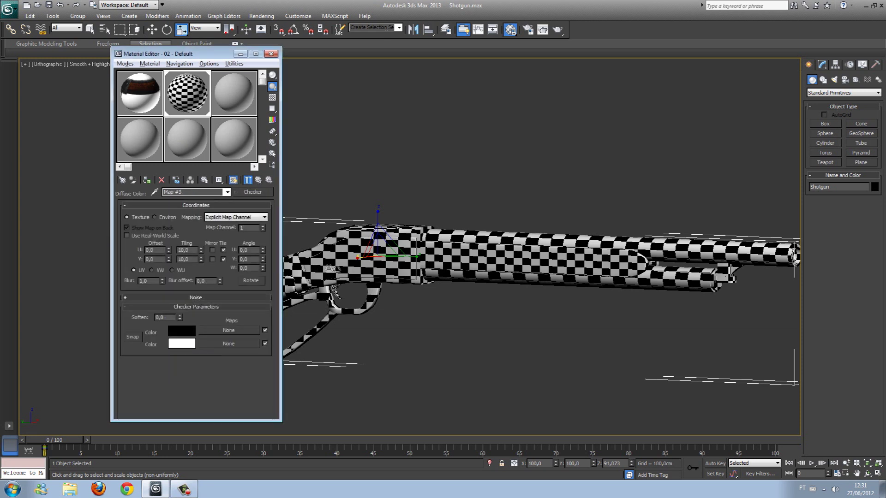
{"action": "left_click", "coordinate": [252, 192]}
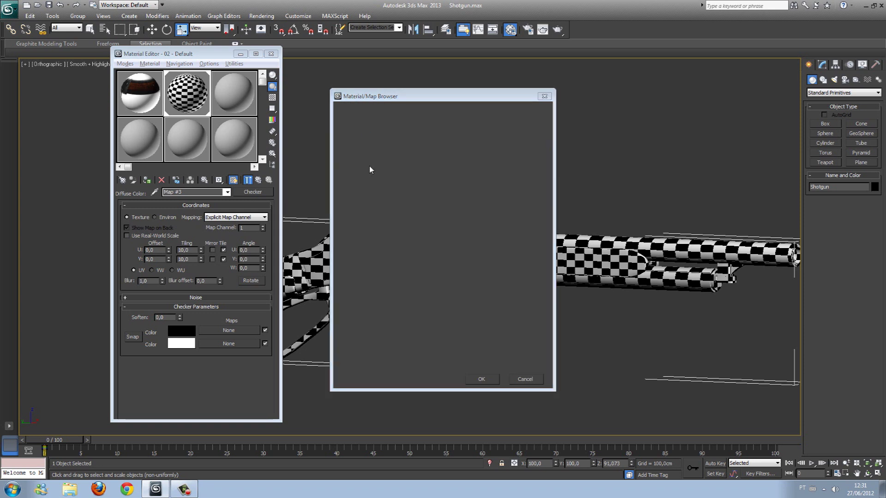
{"action": "double_click", "coordinate": [369, 169]}
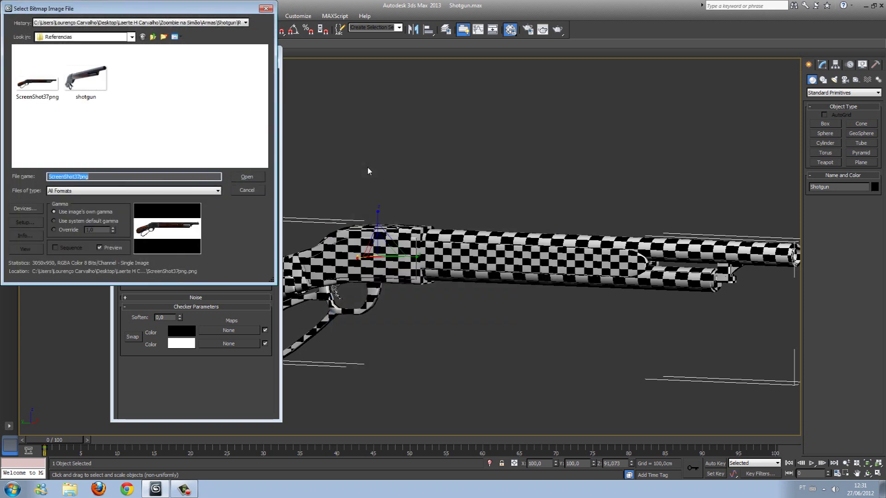
Load the image MetalBare0071_3_S from the Metal folder inside Texturas as the bitmap.
{"action": "left_click", "coordinate": [154, 37]}
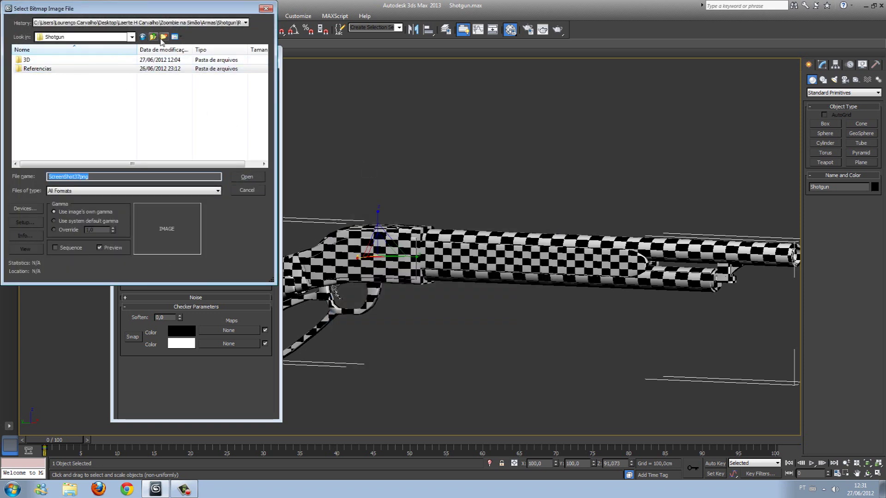
{"action": "left_click", "coordinate": [154, 38]}
{"action": "left_click", "coordinate": [153, 37]}
{"action": "double_click", "coordinate": [34, 77]}
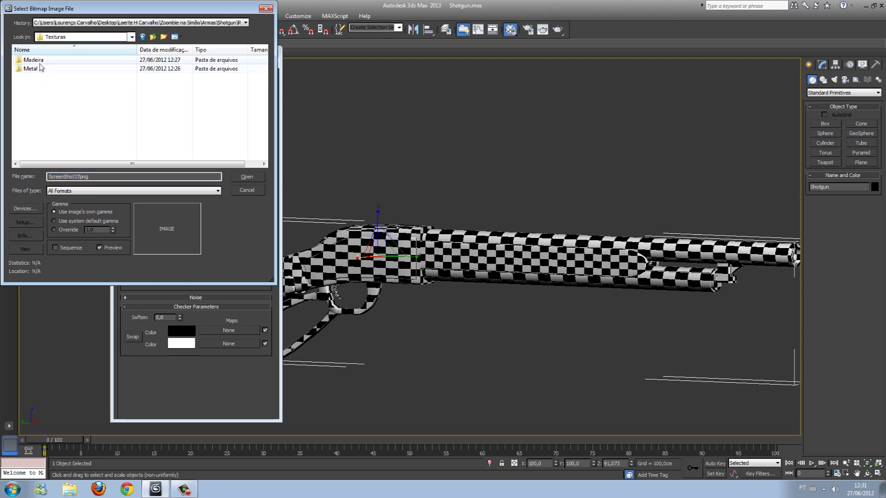
{"action": "double_click", "coordinate": [31, 68]}
{"action": "left_click", "coordinate": [73, 82]}
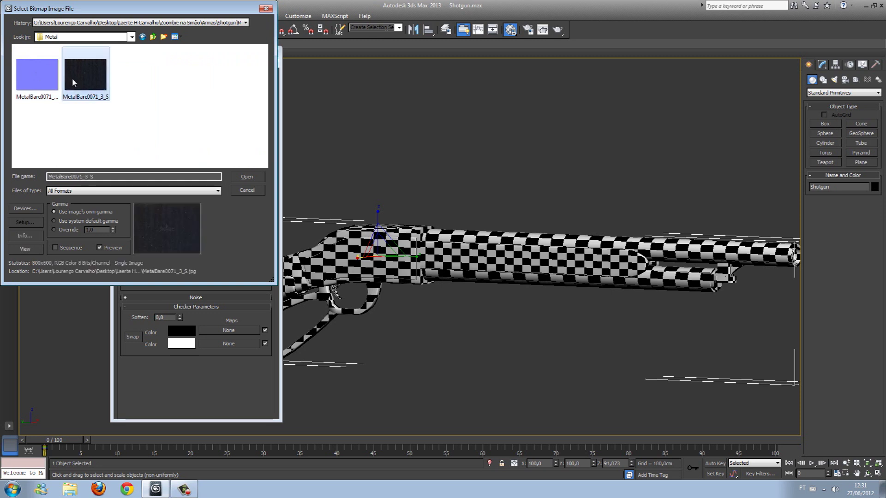
{"action": "left_click", "coordinate": [262, 179]}
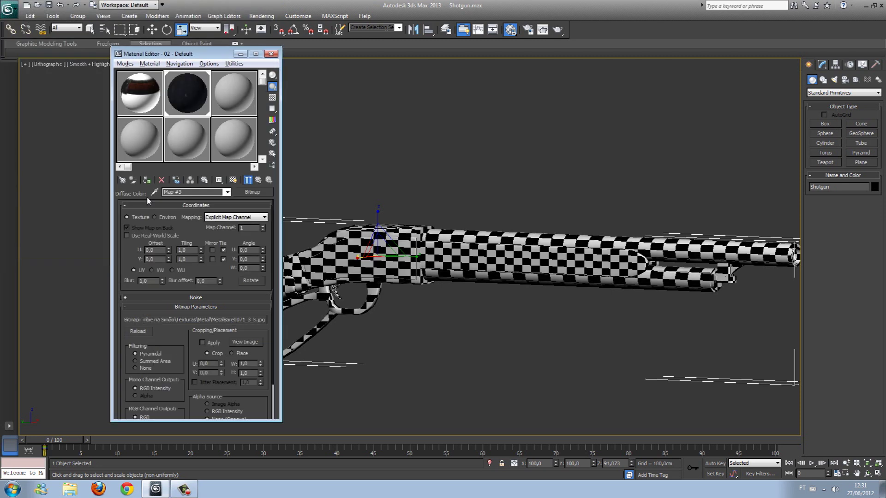
Assign the material to the shotgun and show the metal texture in the viewport.
{"action": "left_click", "coordinate": [146, 180]}
{"action": "left_click", "coordinate": [233, 180]}
{"action": "mouse_move", "coordinate": [466, 236]}
{"action": "middle_mouse_down", "text": "alt"}
{"action": "mouse_move", "coordinate": [487, 234]}
{"action": "mouse_move", "coordinate": [459, 247]}
{"action": "mouse_move", "coordinate": [549, 253]}
{"action": "mouse_move", "coordinate": [577, 244]}
{"action": "mouse_move", "coordinate": [471, 243]}
{"action": "middle_mouse_up", "text": "alt"}
{"action": "scroll", "coordinate": [578, 245], "scroll_direction": "up", "scroll_amount": 5}
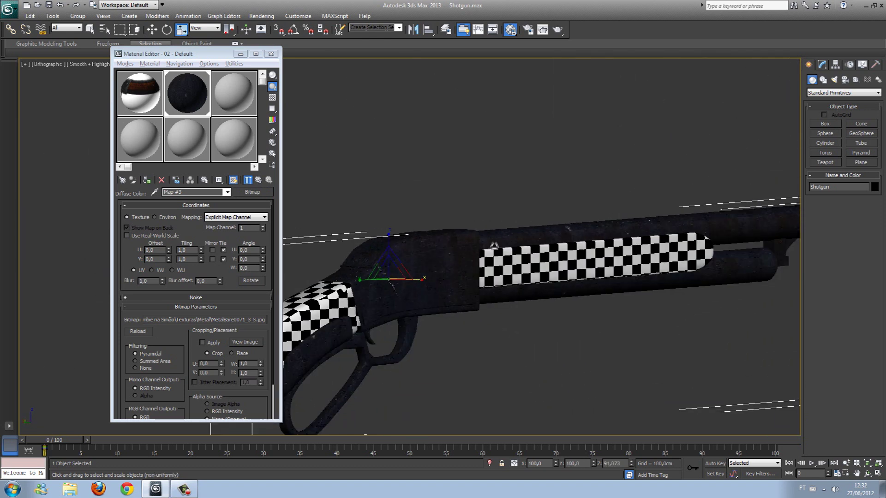
Open the diffuse Checker map of sub-material 2 and change its map type to Bitmap.
{"action": "left_click", "coordinate": [258, 180]}
{"action": "left_click", "coordinate": [258, 180]}
{"action": "left_click", "coordinate": [199, 266]}
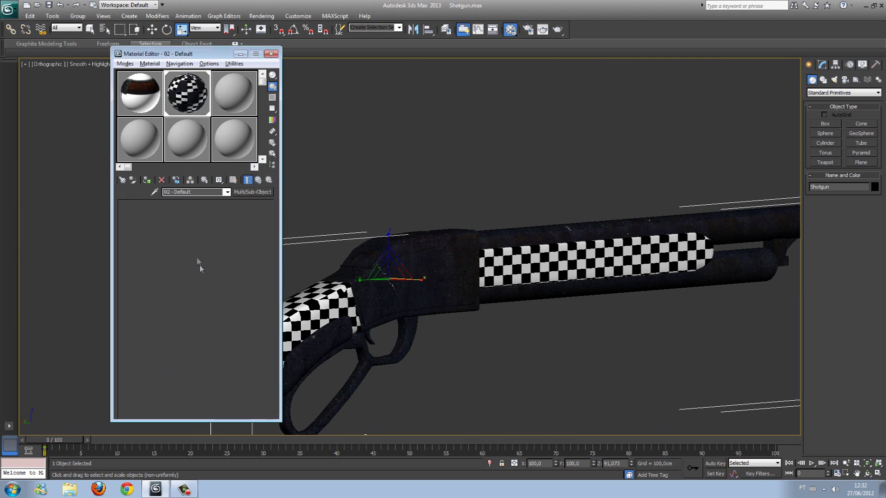
{"action": "left_click", "coordinate": [197, 248]}
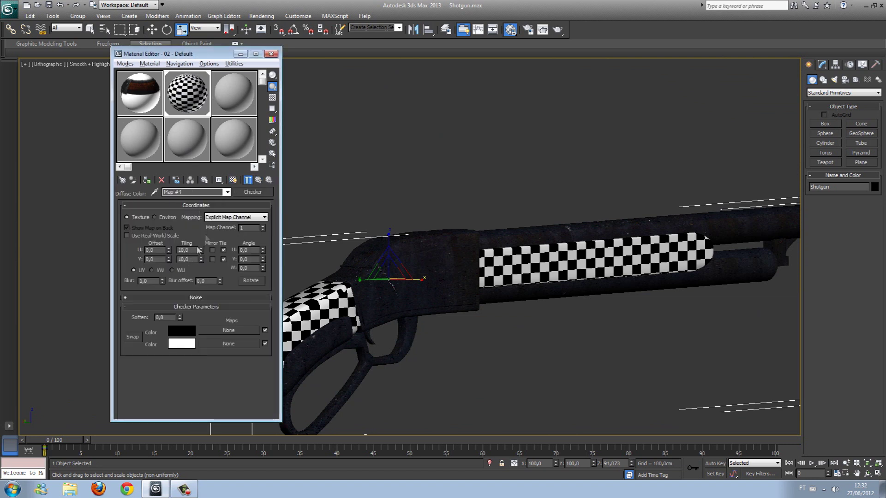
{"action": "left_click", "coordinate": [270, 193]}
{"action": "double_click", "coordinate": [365, 139]}
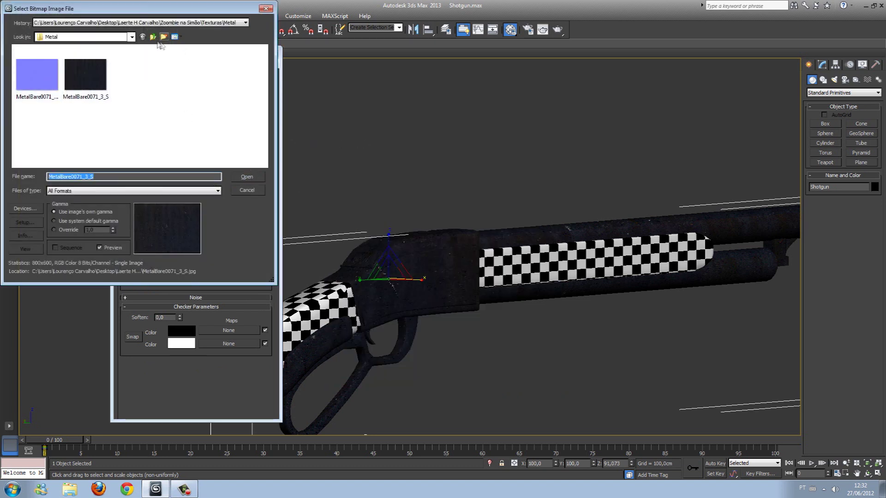
Load the image WoodFine0011_S from the Madeira texture folder as the bitmap.
{"action": "left_click", "coordinate": [152, 36]}
{"action": "double_click", "coordinate": [42, 58]}
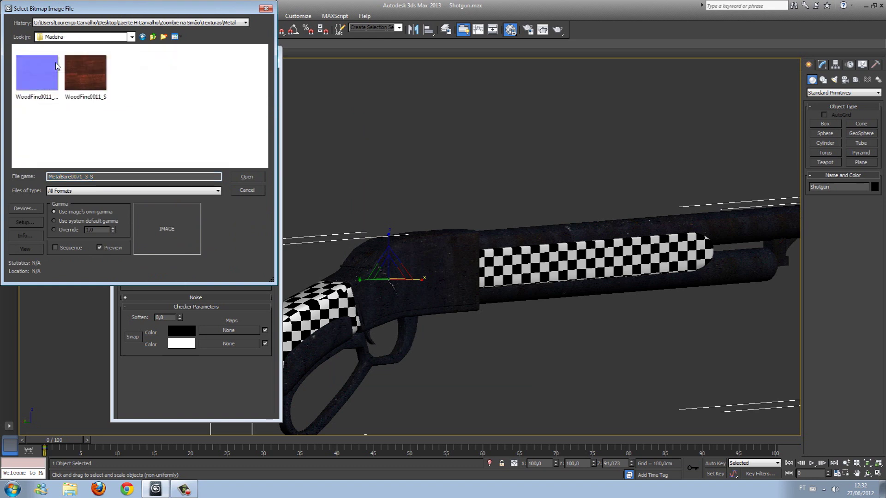
{"action": "double_click", "coordinate": [76, 84]}
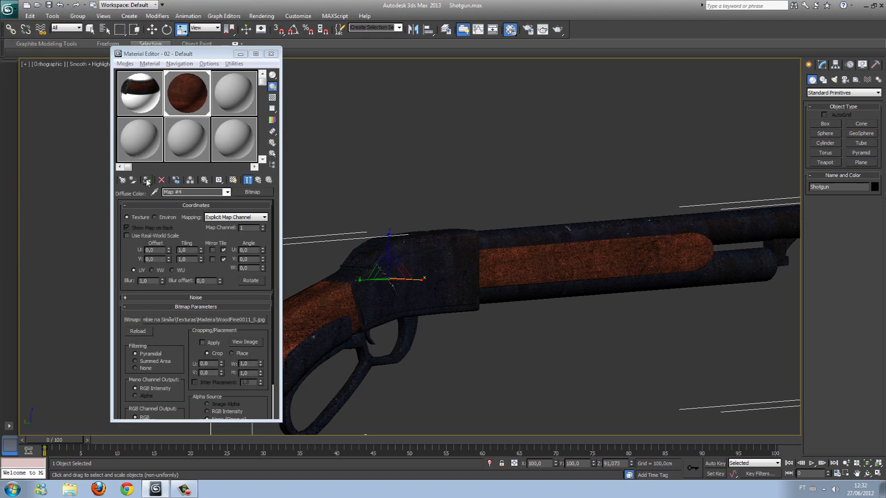
Examine the metal and wood textures on the shotgun from both sides and along the barrel.
{"action": "middle_click_drag", "start_coordinate": [581, 302], "coordinate": [623, 239]}
{"action": "middle_click_drag", "start_coordinate": [452, 238], "coordinate": [506, 229], "text": "alt"}
{"action": "scroll", "coordinate": [505, 240], "scroll_direction": "down", "scroll_amount": 3}
{"action": "middle_click_drag", "start_coordinate": [380, 279], "coordinate": [347, 194], "text": "ctrl+alt"}
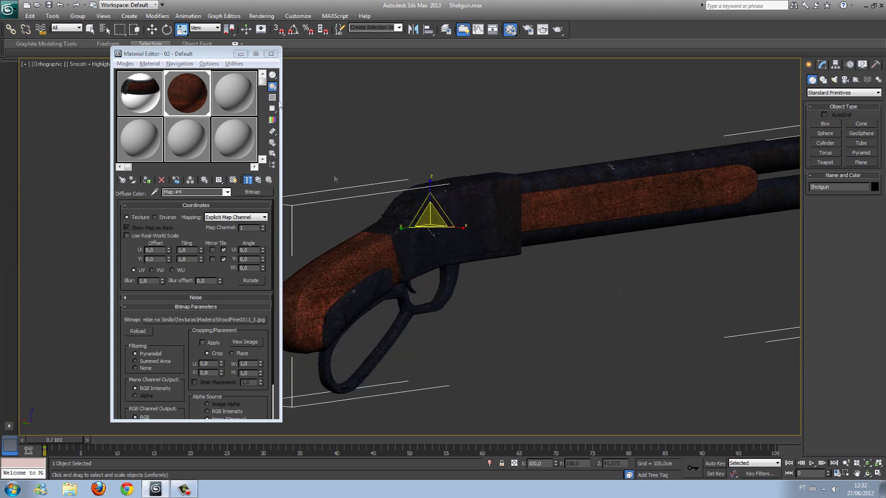
{"action": "left_click", "coordinate": [152, 30]}
{"action": "middle_click_drag", "start_coordinate": [406, 217], "coordinate": [433, 178], "text": "alt"}
{"action": "middle_click_drag", "start_coordinate": [685, 216], "coordinate": [609, 205], "text": "alt"}
{"action": "scroll", "coordinate": [609, 206], "scroll_direction": "down", "scroll_amount": 4}
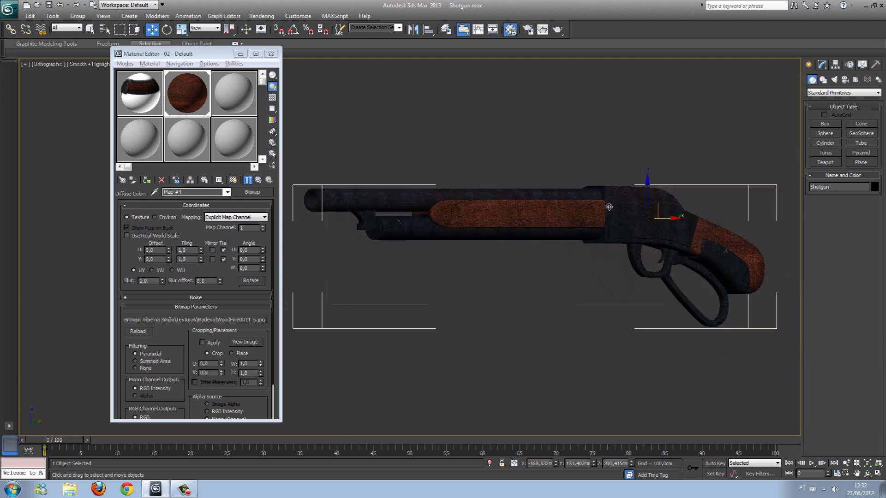
{"action": "middle_click_drag", "start_coordinate": [665, 223], "coordinate": [583, 238], "text": "alt"}
{"action": "scroll", "coordinate": [582, 238], "scroll_direction": "up", "scroll_amount": 4}
{"action": "middle_click_drag", "start_coordinate": [685, 227], "coordinate": [622, 233], "text": "alt"}
{"action": "scroll", "coordinate": [619, 239], "scroll_direction": "up", "scroll_amount": 3}
{"action": "scroll", "coordinate": [405, 213], "scroll_direction": "down", "scroll_amount": 3}
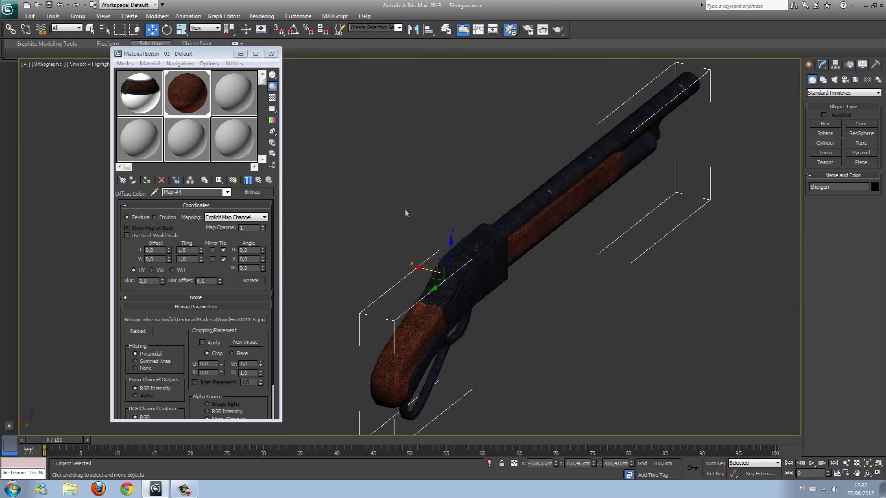
Return from the diffuse bitmap to the wood sub-material and open its Maps settings.
{"action": "left_click", "coordinate": [259, 180]}
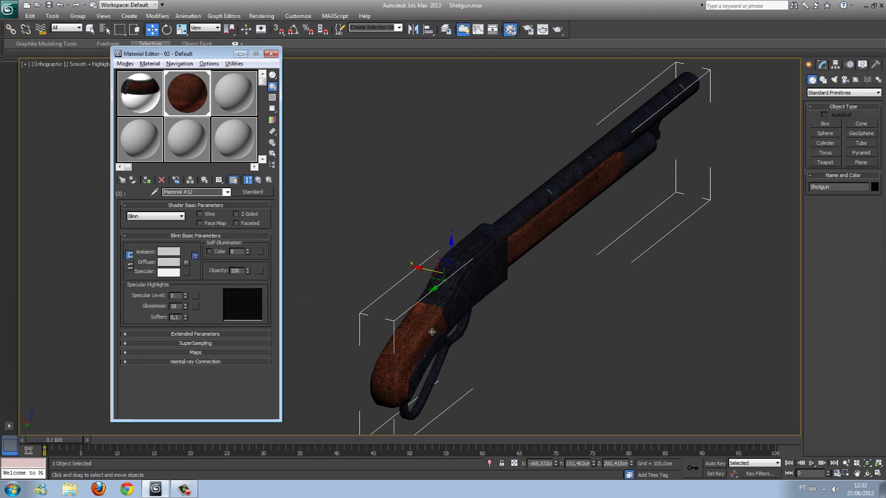
{"action": "scroll", "coordinate": [436, 286], "scroll_direction": "up", "scroll_amount": 4}
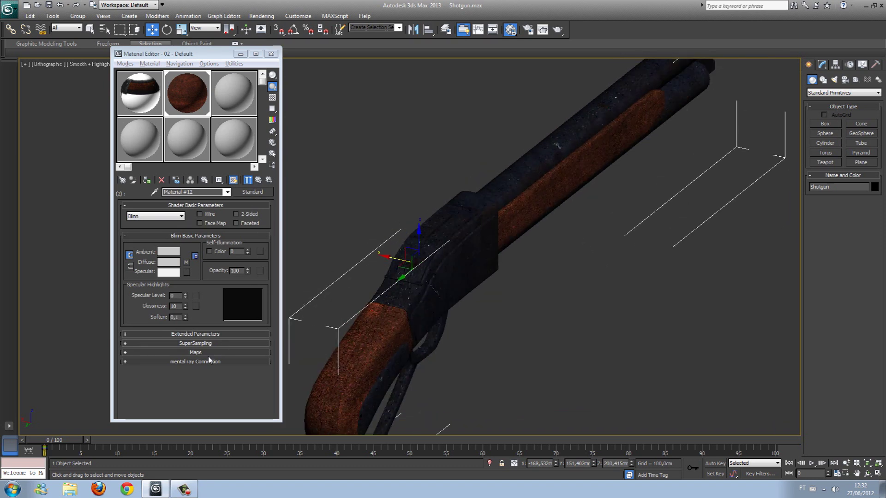
{"action": "left_click", "coordinate": [196, 353]}
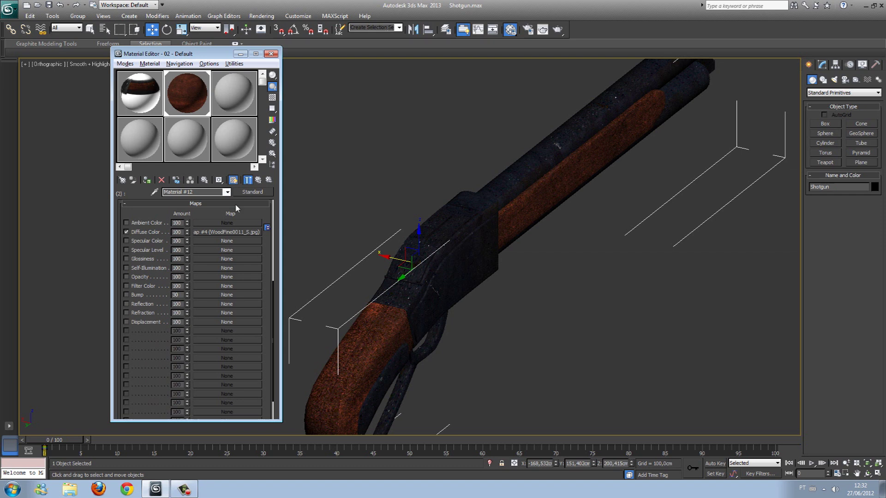
{"action": "left_click", "coordinate": [235, 205]}
{"action": "left_click", "coordinate": [195, 343]}
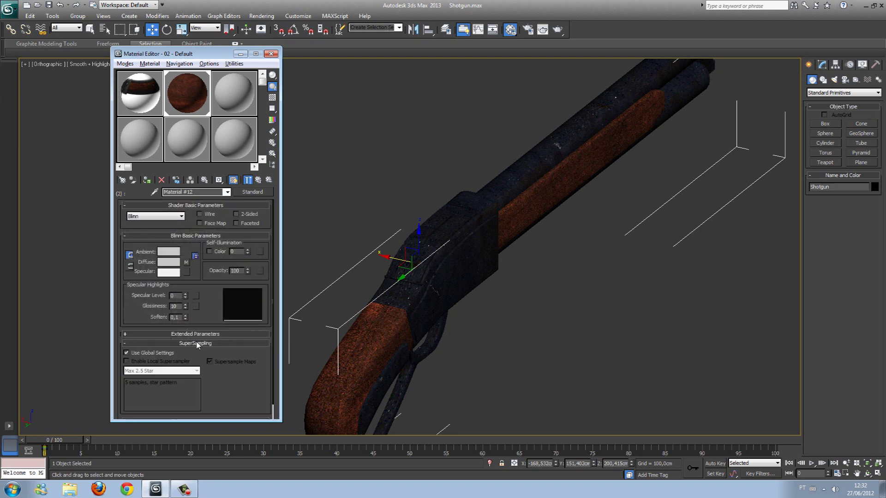
{"action": "scroll", "coordinate": [203, 342], "scroll_direction": "down", "scroll_amount": 1}
{"action": "left_click", "coordinate": [200, 328]}
{"action": "left_click", "coordinate": [199, 318]}
{"action": "scroll", "coordinate": [203, 340], "scroll_direction": "down", "scroll_amount": 1}
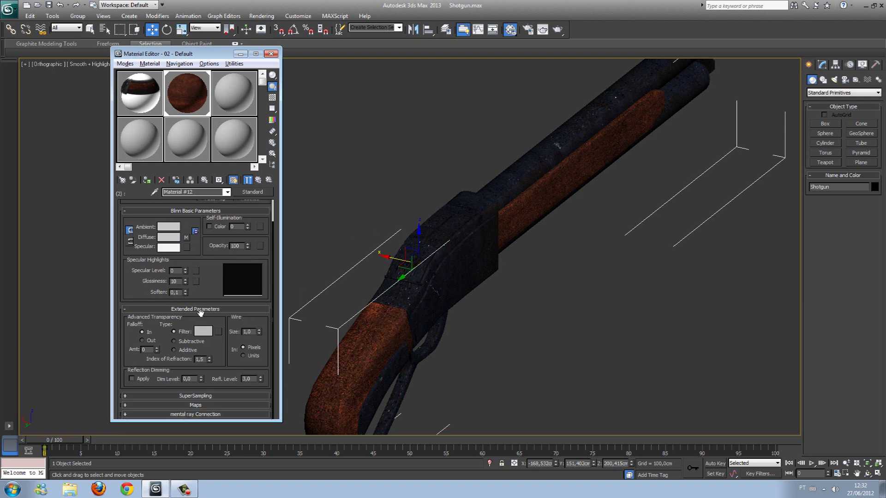
{"action": "left_click", "coordinate": [203, 314]}
{"action": "left_click", "coordinate": [194, 356]}
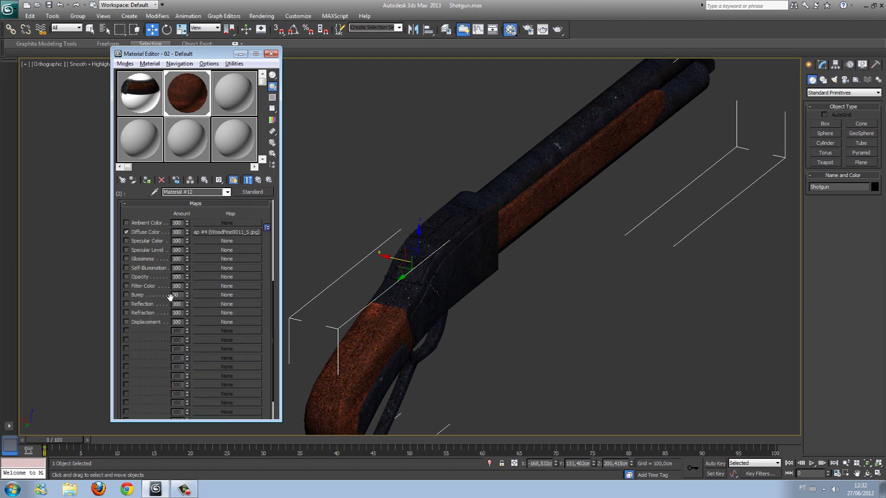
Assign a Normal Bump map to the Bump slot of the wood sub-material.
{"action": "left_click", "coordinate": [198, 295]}
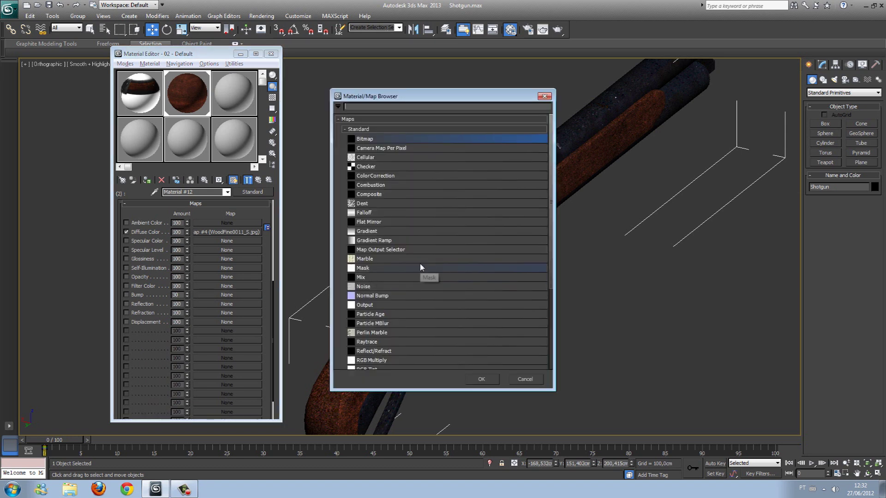
{"action": "scroll", "coordinate": [422, 262], "scroll_direction": "down", "scroll_amount": 1}
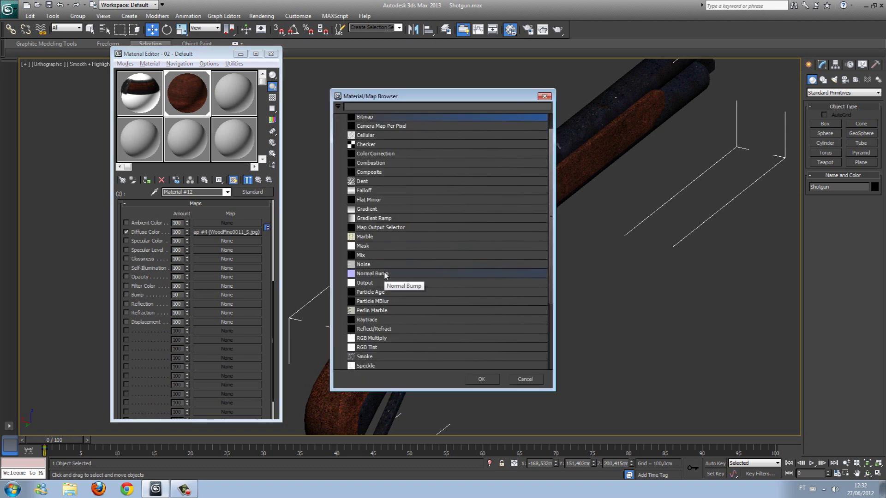
{"action": "scroll", "coordinate": [385, 275], "scroll_direction": "down", "scroll_amount": 2}
{"action": "scroll", "coordinate": [427, 284], "scroll_direction": "down", "scroll_amount": 2}
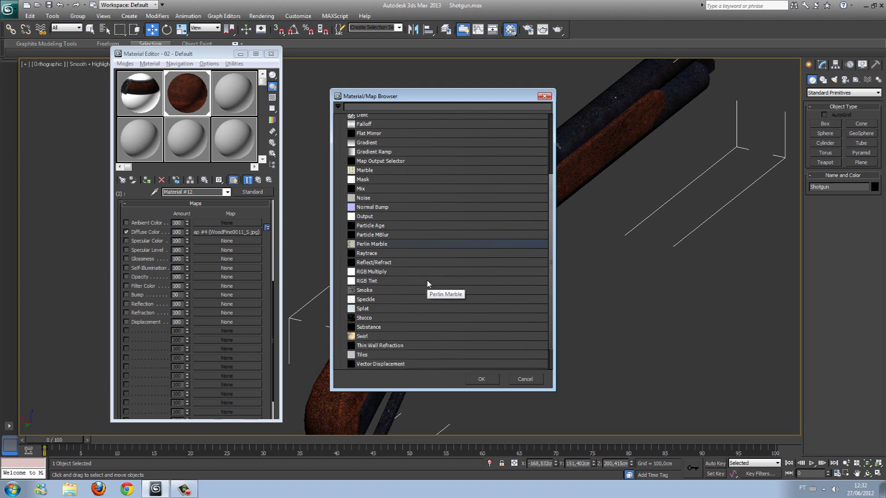
{"action": "scroll", "coordinate": [427, 284], "scroll_direction": "down", "scroll_amount": 2}
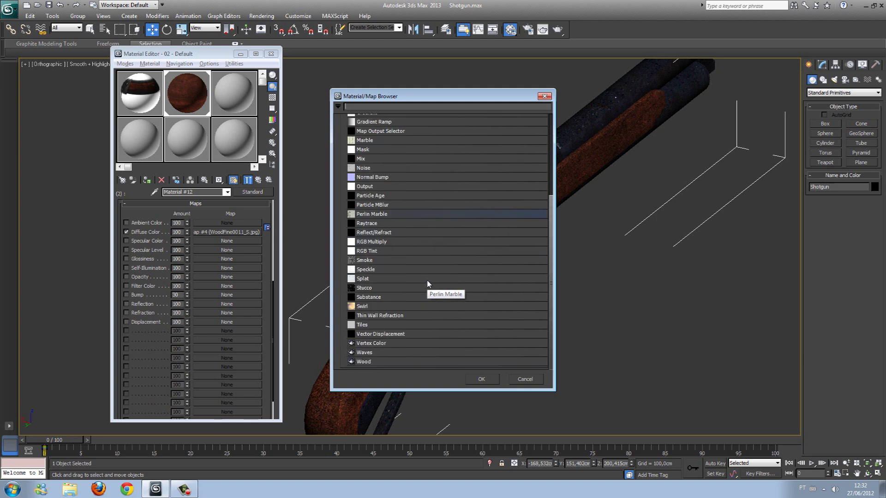
{"action": "double_click", "coordinate": [378, 179]}
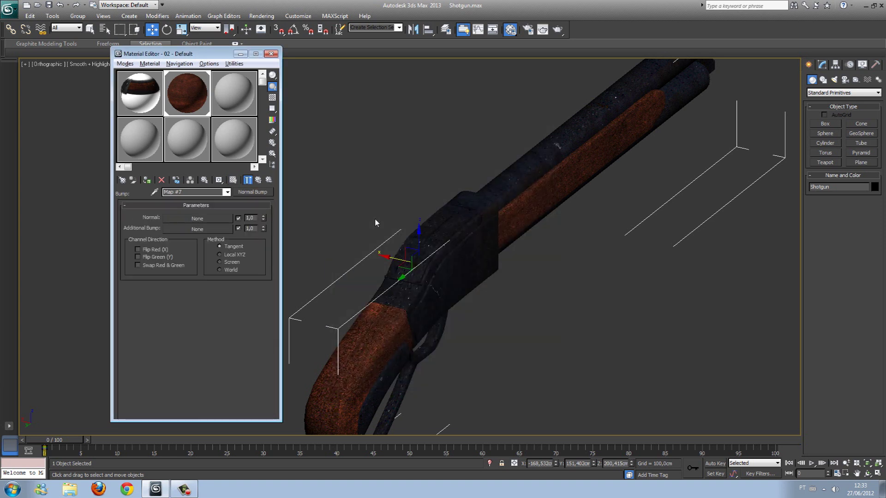
Load the bitmap WoodFine0011_NormalMap as the normal map and set the wood sub-material's Bump amount to 100.
{"action": "left_click", "coordinate": [195, 219]}
{"action": "scroll", "coordinate": [383, 161], "scroll_direction": "up", "scroll_amount": 3}
{"action": "scroll", "coordinate": [383, 170], "scroll_direction": "up", "scroll_amount": 3}
{"action": "double_click", "coordinate": [362, 139]}
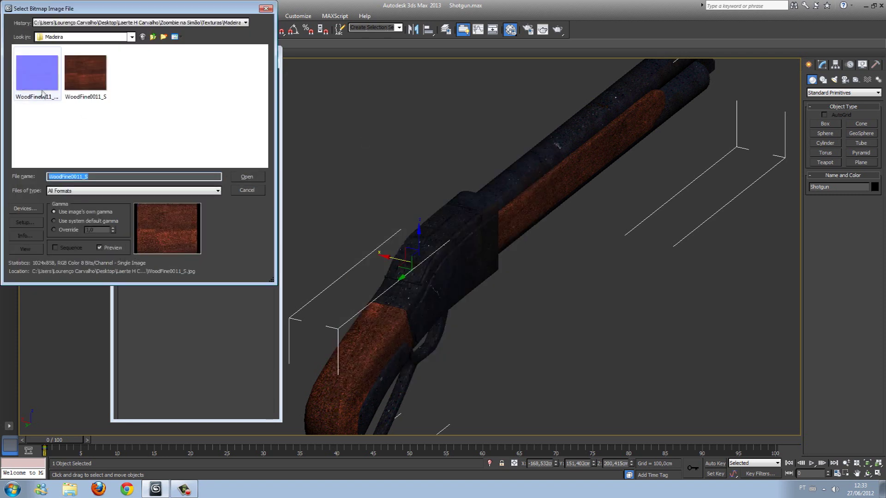
{"action": "left_click", "coordinate": [37, 72]}
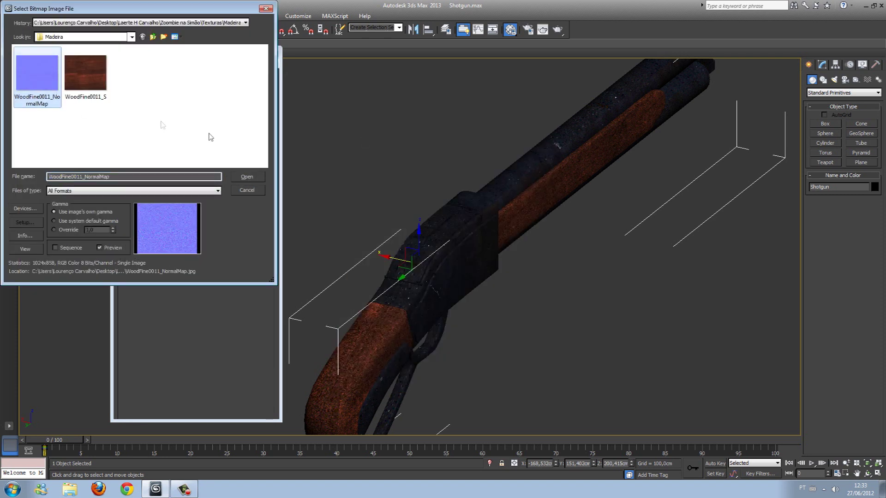
{"action": "left_click", "coordinate": [248, 177]}
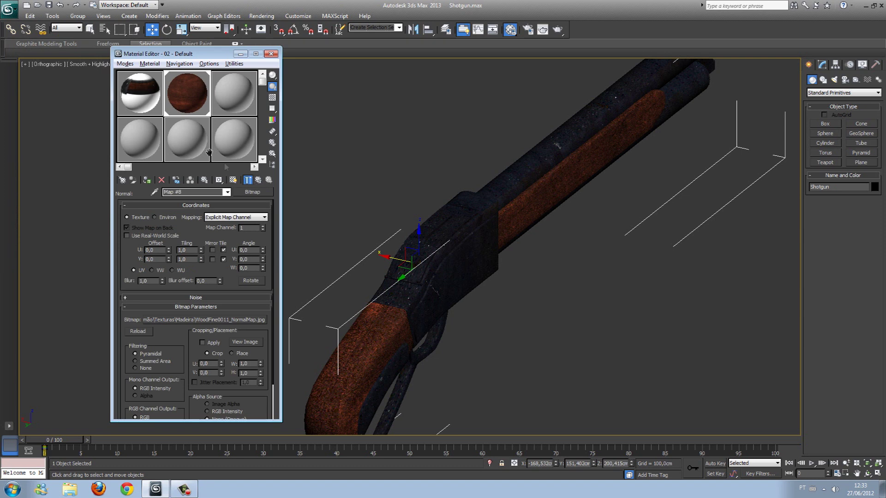
{"action": "left_click", "coordinate": [257, 181]}
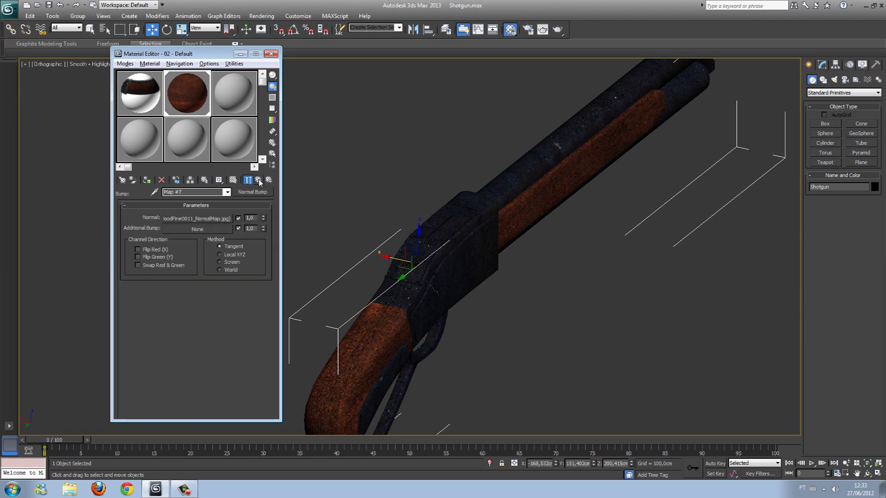
{"action": "left_click", "coordinate": [258, 180]}
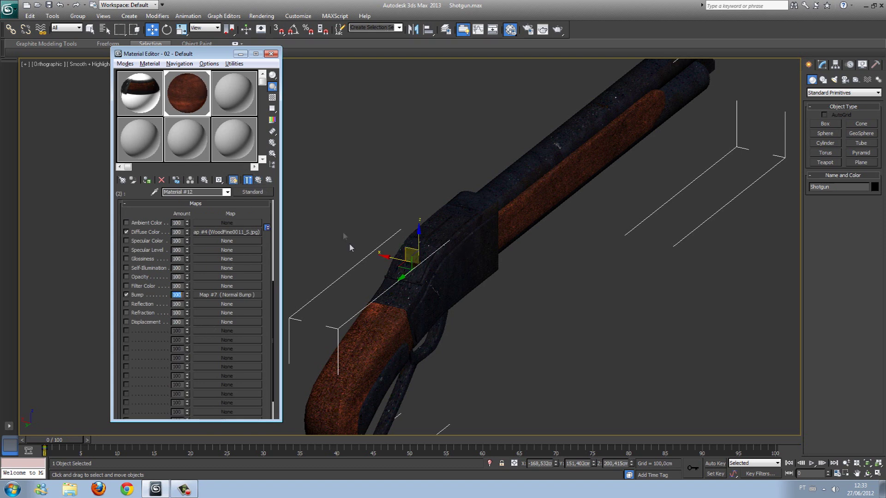
Open the metal sub-material 1 and assign a Normal Bump map to its Bump slot.
{"action": "left_click", "coordinate": [259, 181]}
{"action": "left_click", "coordinate": [218, 252]}
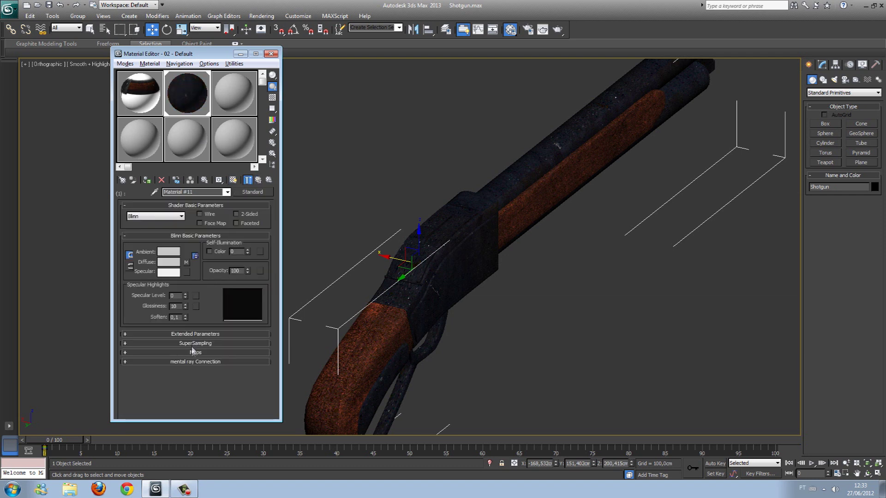
{"action": "left_click", "coordinate": [194, 352]}
{"action": "left_click", "coordinate": [201, 295]}
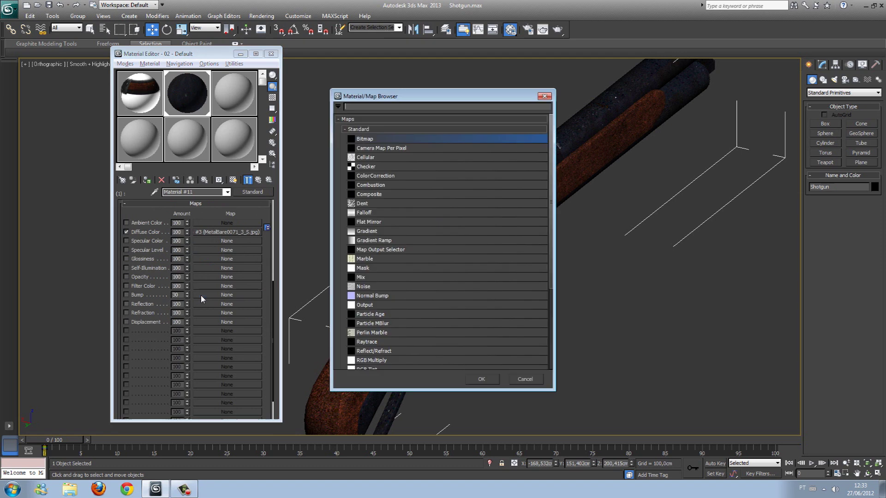
{"action": "double_click", "coordinate": [373, 295]}
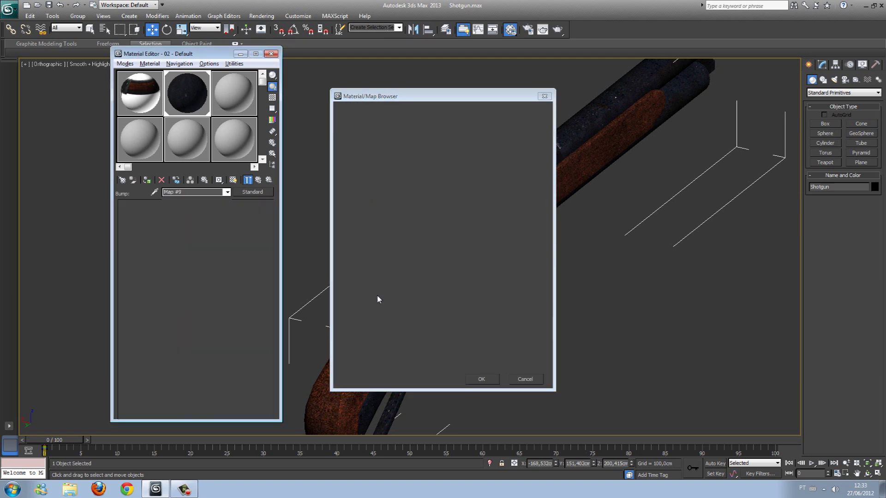
Load the bitmap MetalBare0071_3_NormalMap from the Metal texture folder as the metal's normal map.
{"action": "left_click", "coordinate": [212, 220]}
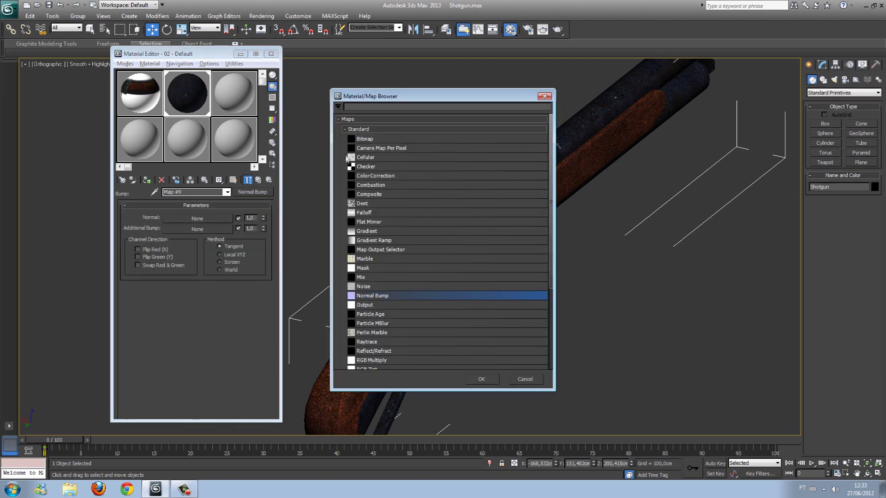
{"action": "double_click", "coordinate": [365, 140]}
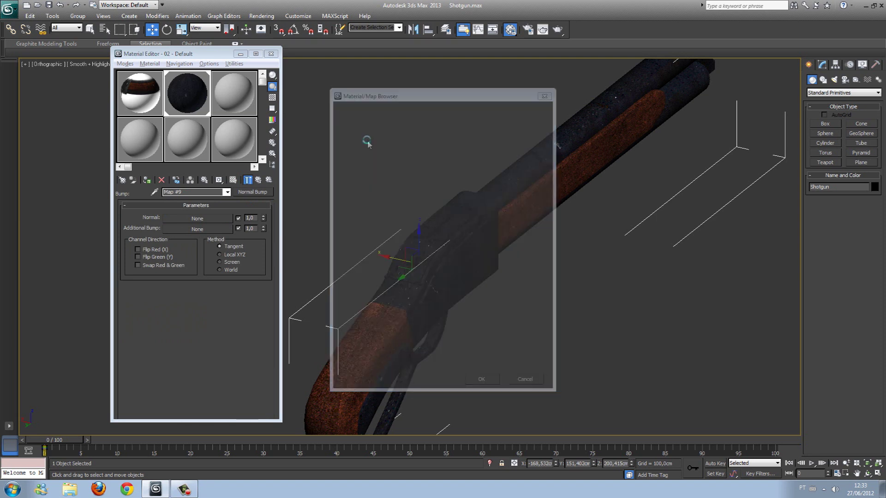
{"action": "left_click", "coordinate": [153, 37]}
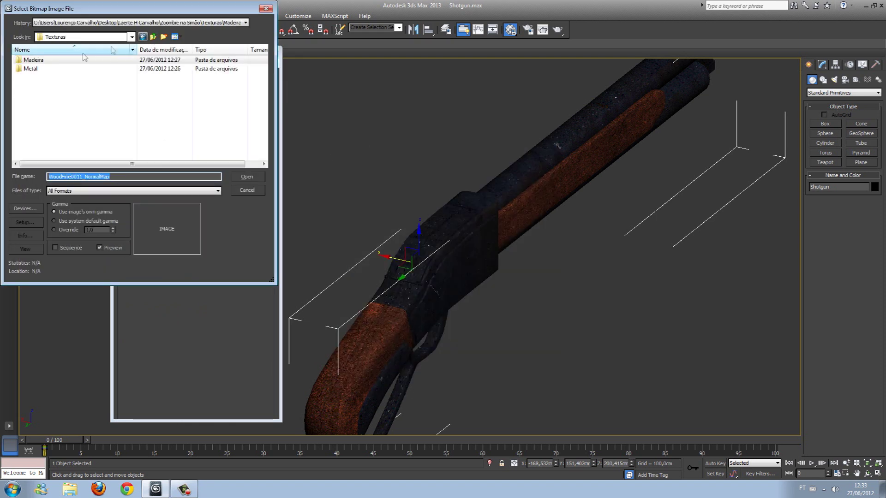
{"action": "double_click", "coordinate": [42, 69]}
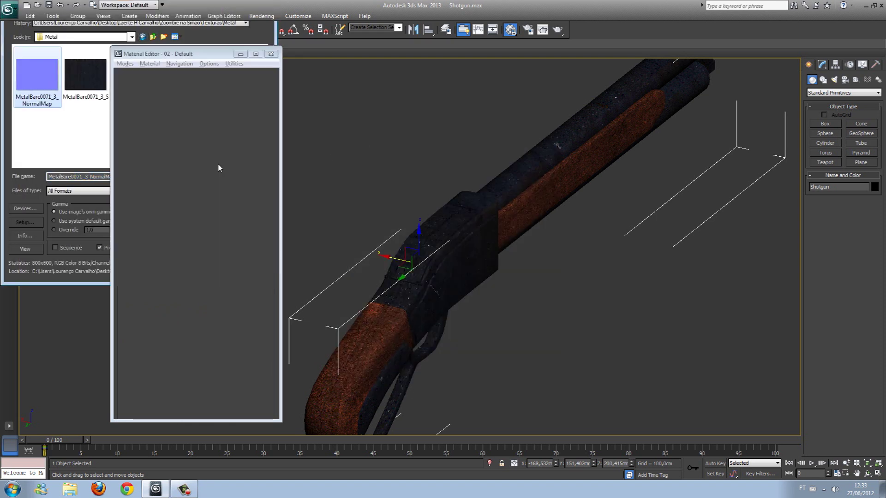
Return to the metal sub-material, change its Bump amount and close the Material Editor.
{"action": "left_click", "coordinate": [258, 179]}
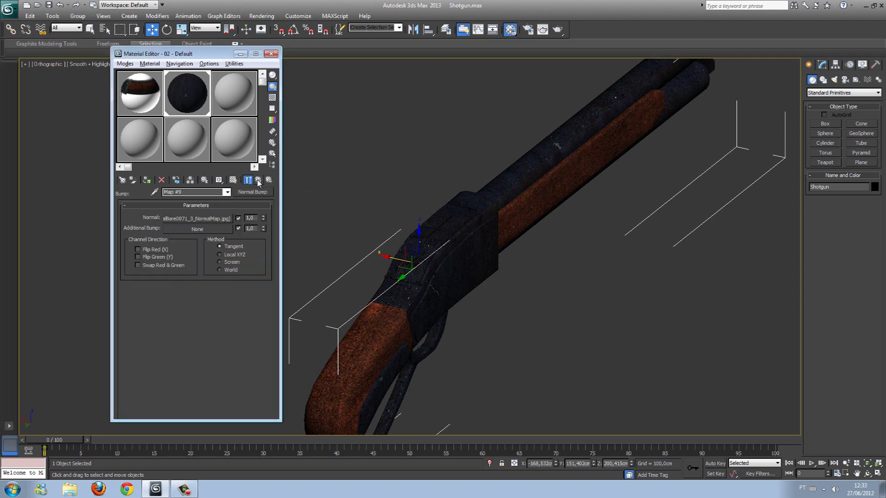
{"action": "left_click", "coordinate": [258, 180]}
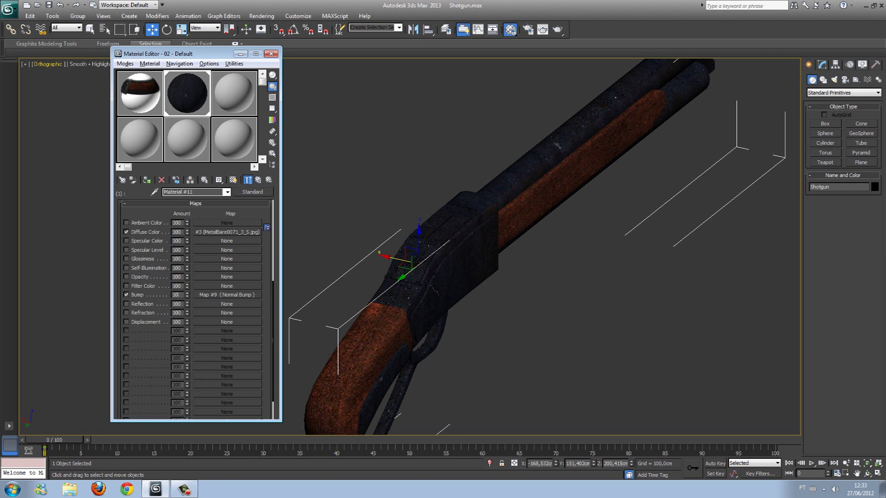
{"action": "double_click", "coordinate": [184, 294]}
{"action": "left_click", "coordinate": [270, 55]}
Render a close side view of the shotgun to check its textures, and close the rendered frame.
{"action": "middle_click_drag", "start_coordinate": [540, 190], "coordinate": [411, 226]}
{"action": "middle_click_drag", "start_coordinate": [514, 221], "coordinate": [467, 217], "text": "alt"}
{"action": "scroll", "coordinate": [466, 221], "scroll_direction": "down", "scroll_amount": 4}
{"action": "middle_click_drag", "start_coordinate": [543, 220], "coordinate": [536, 225], "text": "alt"}
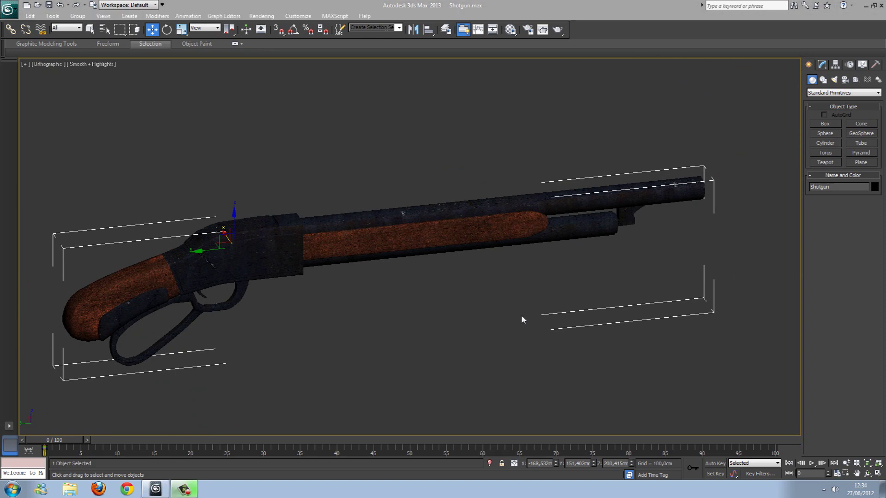
{"action": "middle_click_drag", "start_coordinate": [370, 292], "coordinate": [395, 286]}
{"action": "scroll", "coordinate": [466, 295], "scroll_direction": "up", "scroll_amount": 3}
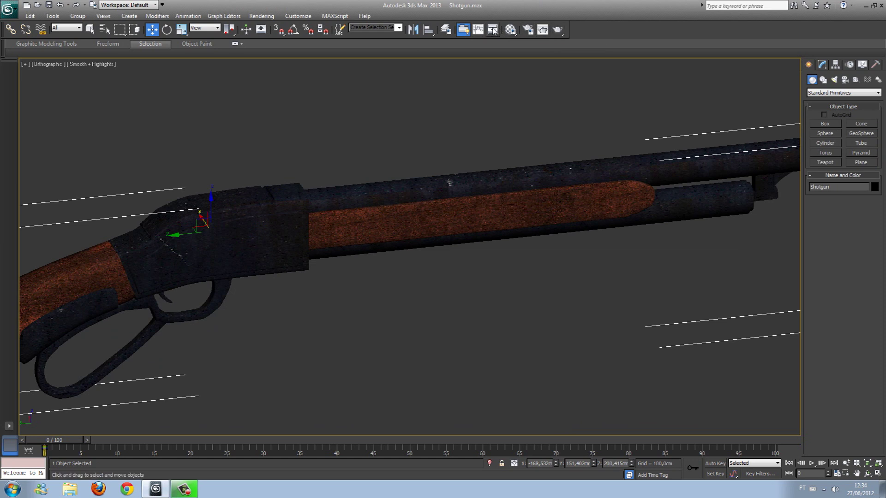
{"action": "left_click", "coordinate": [550, 31]}
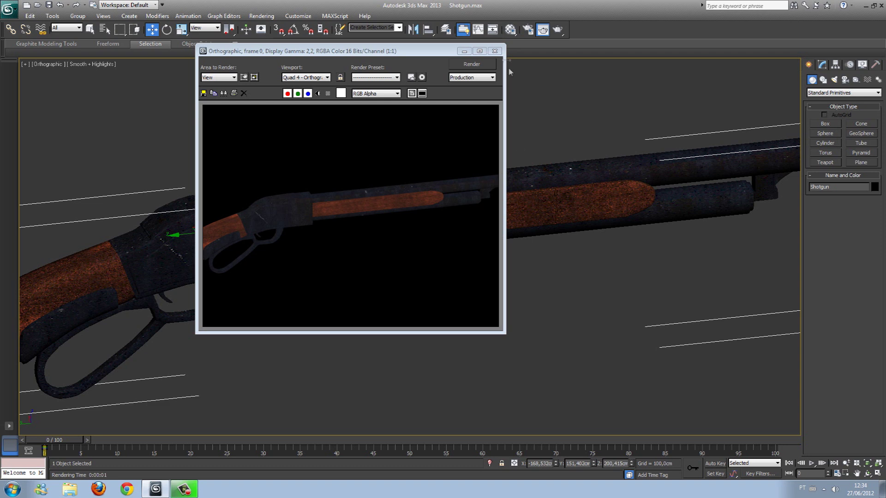
{"action": "left_click", "coordinate": [494, 51]}
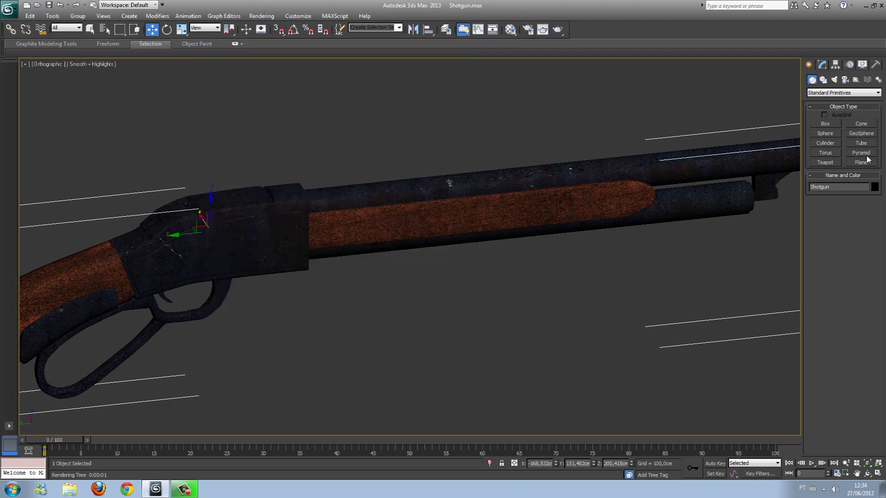
Place a standard Skylight in the scene below the shotgun's barrel.
{"action": "left_click", "coordinate": [836, 80]}
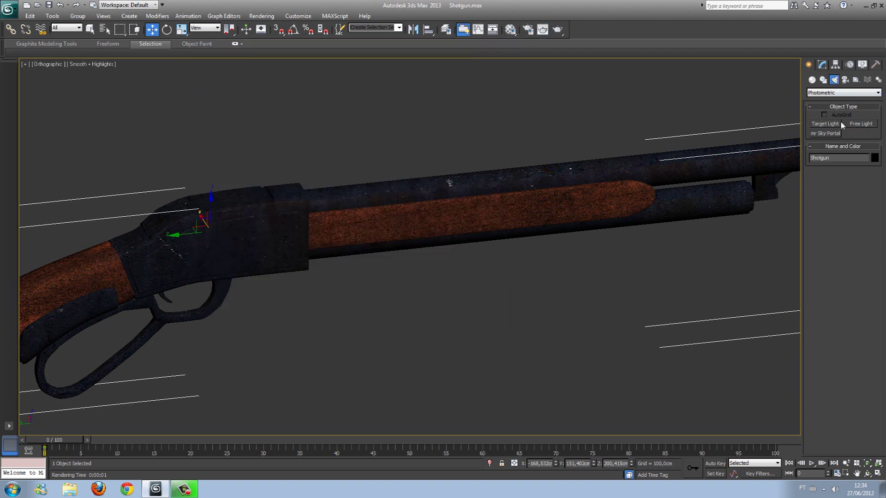
{"action": "left_click", "coordinate": [835, 93]}
{"action": "left_click", "coordinate": [828, 104]}
{"action": "left_click", "coordinate": [860, 143]}
{"action": "left_click", "coordinate": [564, 333]}
{"action": "scroll", "coordinate": [569, 211], "scroll_direction": "down", "scroll_amount": 5}
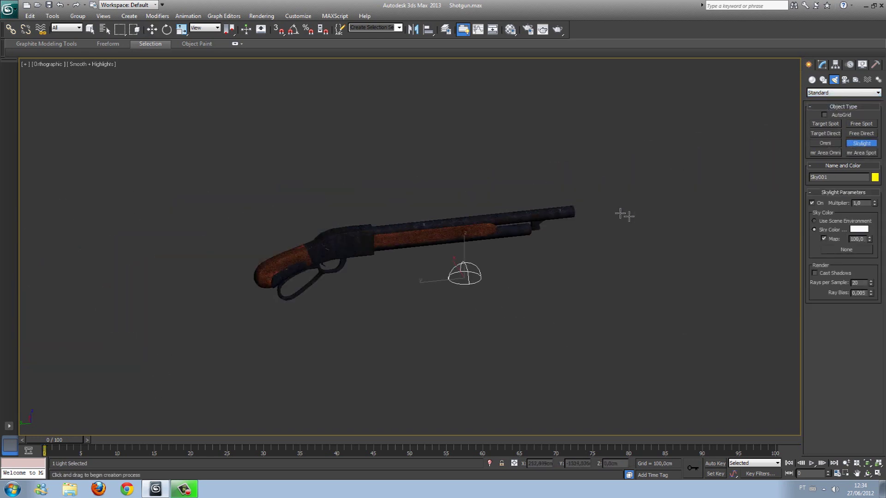
{"action": "left_click", "coordinate": [152, 29]}
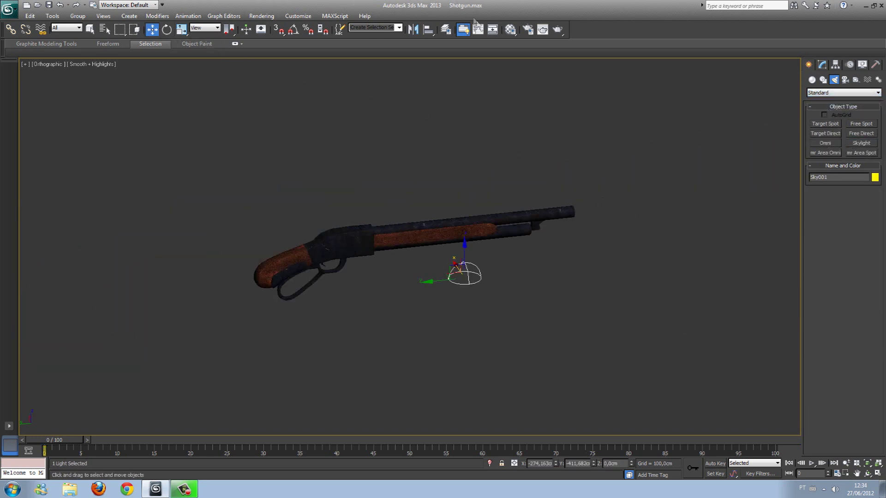
Open Render Setup and assign NVIDIA mental ray as the production renderer.
{"action": "left_click", "coordinate": [509, 29]}
{"action": "left_click", "coordinate": [271, 54]}
{"action": "key", "text": "F10"}
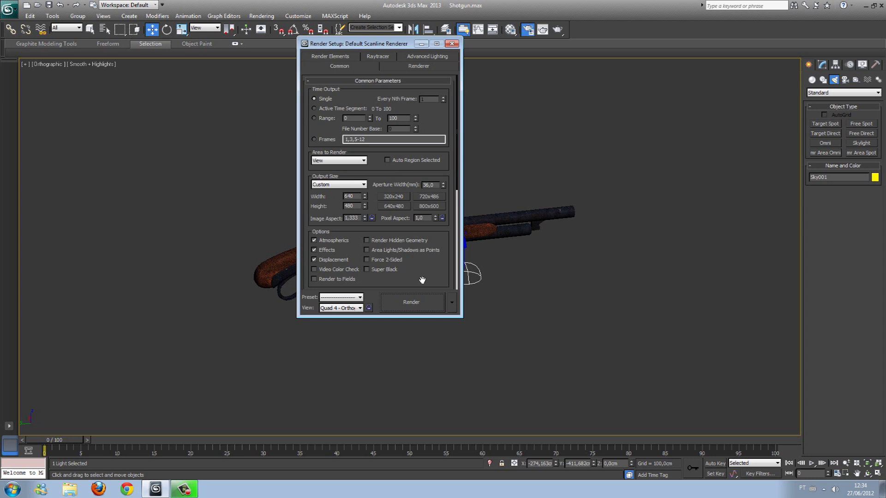
{"action": "left_click_drag", "start_coordinate": [422, 280], "coordinate": [403, 79]}
{"action": "left_click", "coordinate": [376, 284]}
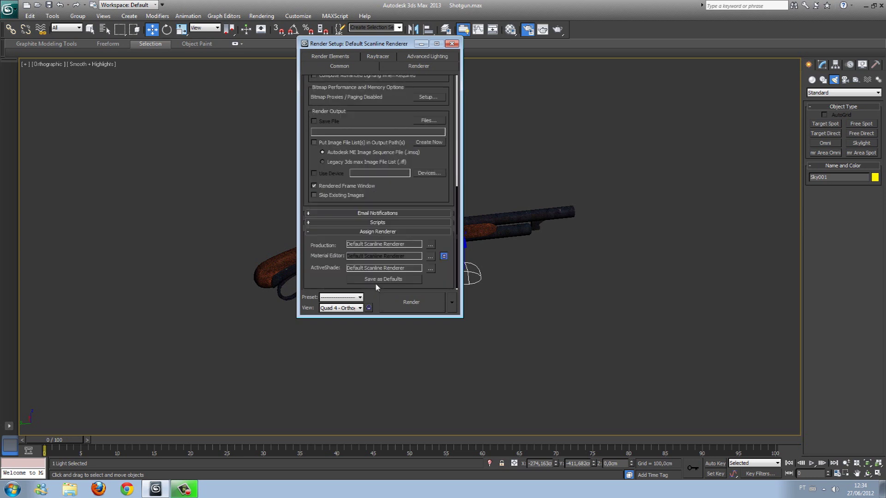
{"action": "left_click", "coordinate": [430, 244]}
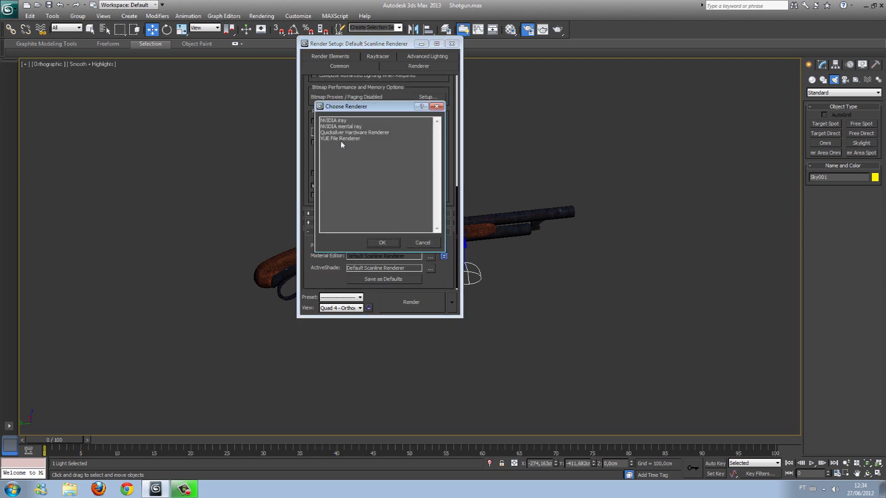
{"action": "double_click", "coordinate": [343, 125]}
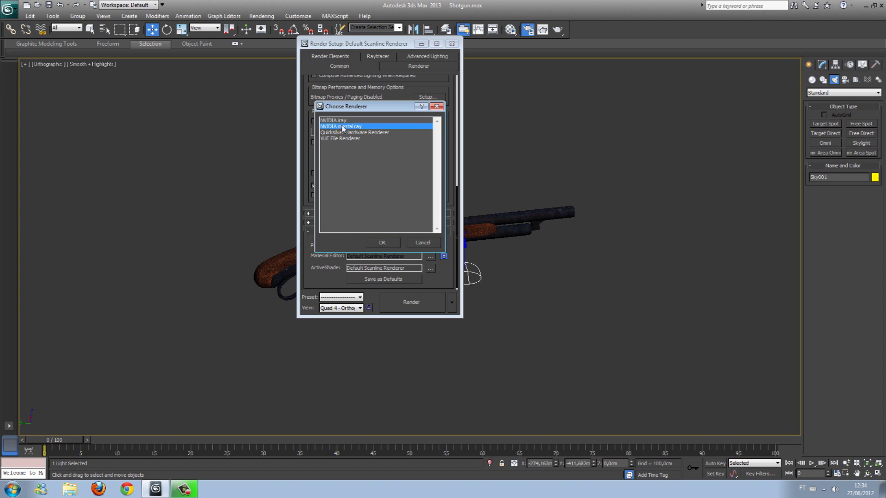
Show the Indirect Illumination settings, render the orthographic view with mental ray, and close the rendered frame and Render Setup.
{"action": "left_click", "coordinate": [342, 55]}
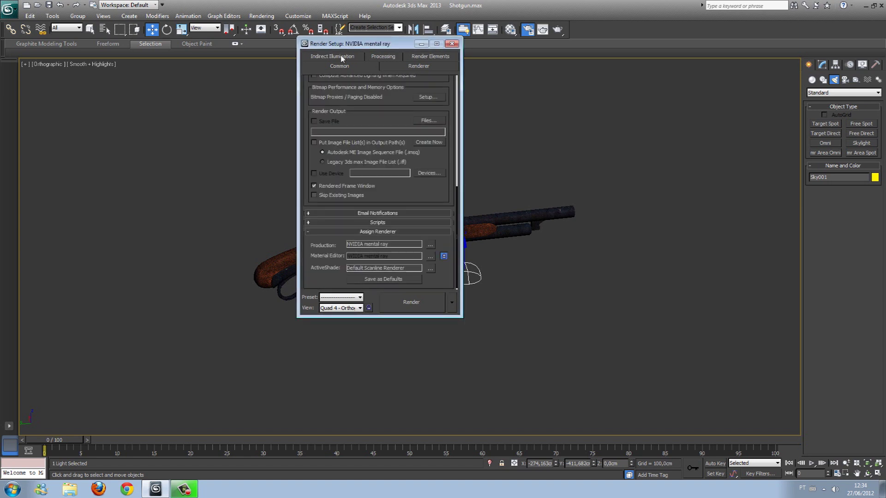
{"action": "left_click", "coordinate": [425, 297]}
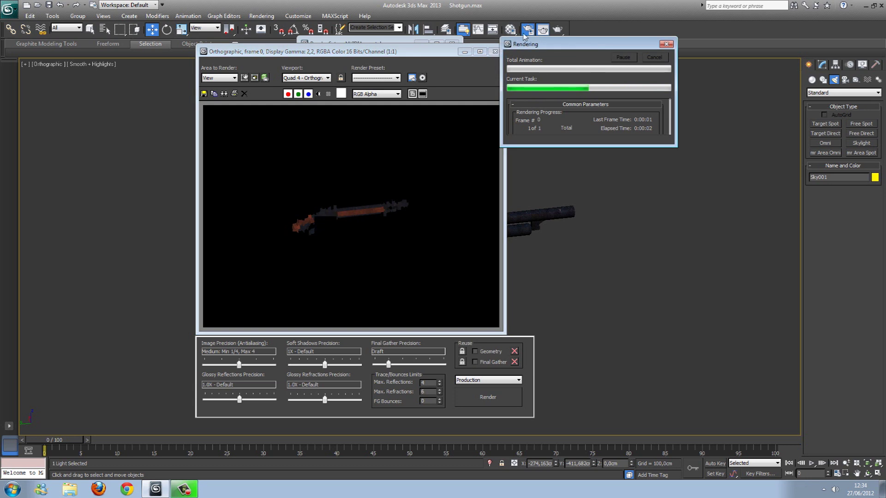
{"action": "left_click", "coordinate": [495, 51]}
{"action": "left_click", "coordinate": [452, 44]}
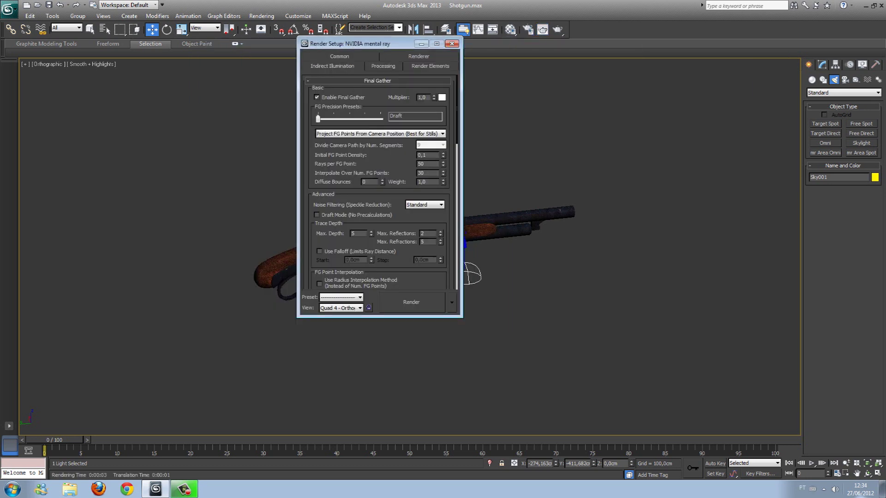
Switch the viewport to Perspective and frame the whole shotgun in a side view.
{"action": "left_click", "coordinate": [871, 462]}
{"action": "middle_click_drag", "start_coordinate": [442, 303], "coordinate": [467, 328]}
{"action": "key", "text": "p"}
{"action": "scroll", "coordinate": [428, 280], "scroll_direction": "up", "scroll_amount": 3}
{"action": "scroll", "coordinate": [433, 263], "scroll_direction": "down", "scroll_amount": 3}
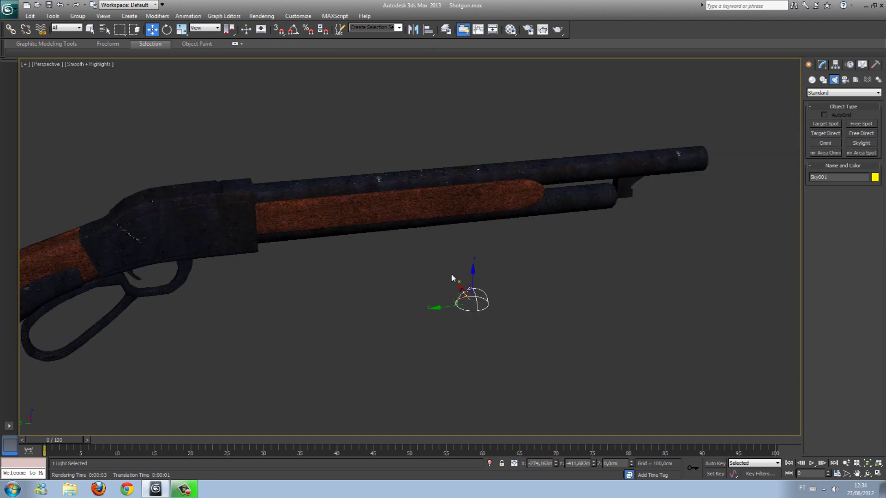
{"action": "scroll", "coordinate": [489, 291], "scroll_direction": "up", "scroll_amount": 3}
{"action": "middle_click_drag", "start_coordinate": [461, 308], "coordinate": [548, 312]}
Assign a Gradient map to the Skylight's sky color.
{"action": "left_click", "coordinate": [823, 66]}
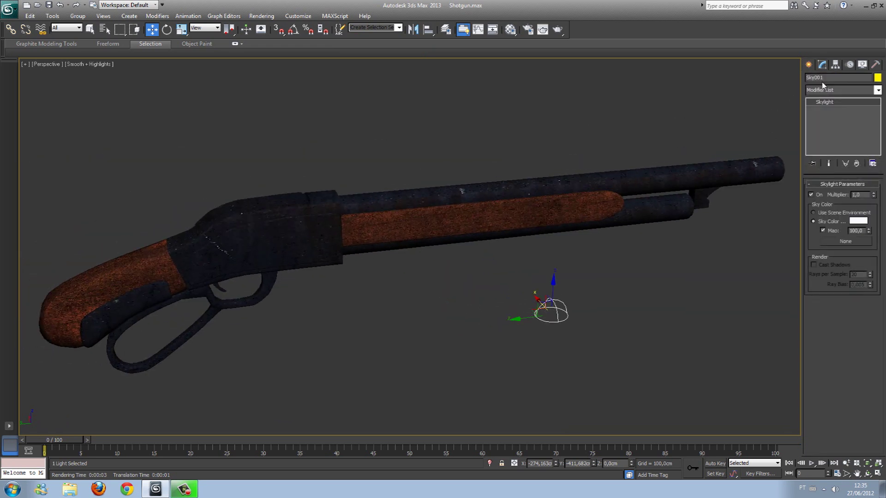
{"action": "left_click", "coordinate": [846, 240]}
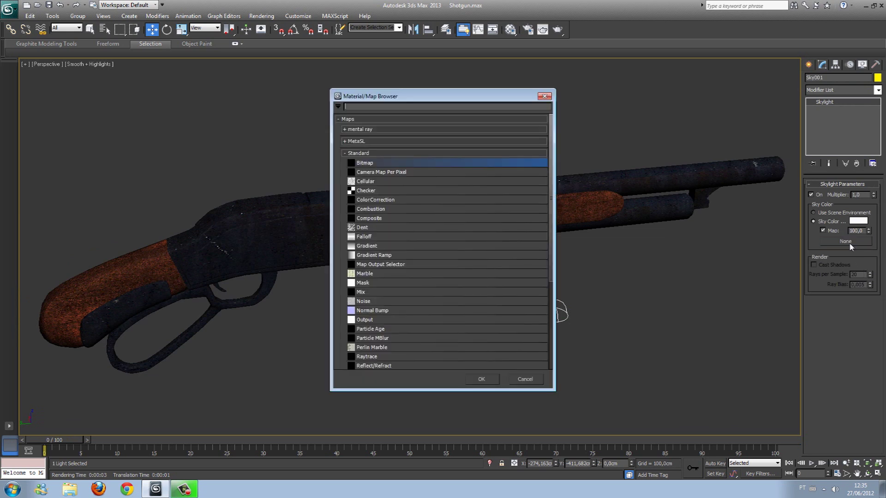
{"action": "double_click", "coordinate": [386, 247]}
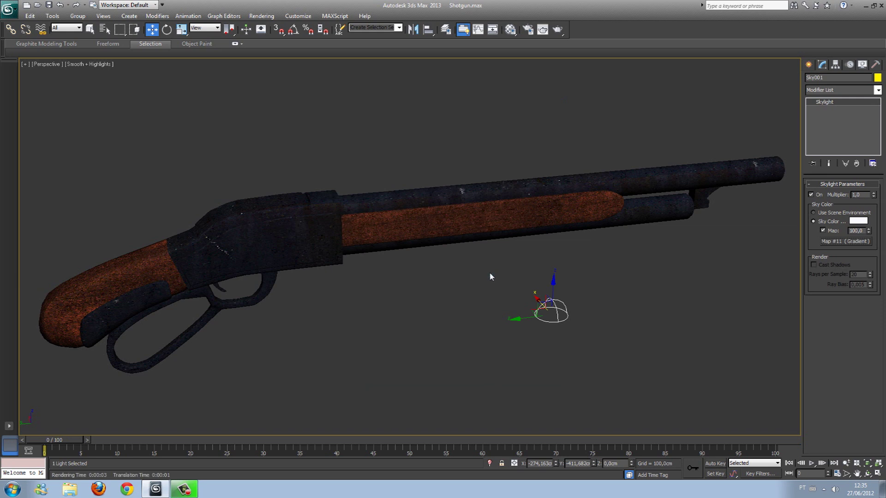
Set the environment background color to white with RGB 253, and close the Environment and Effects settings.
{"action": "key", "text": "8"}
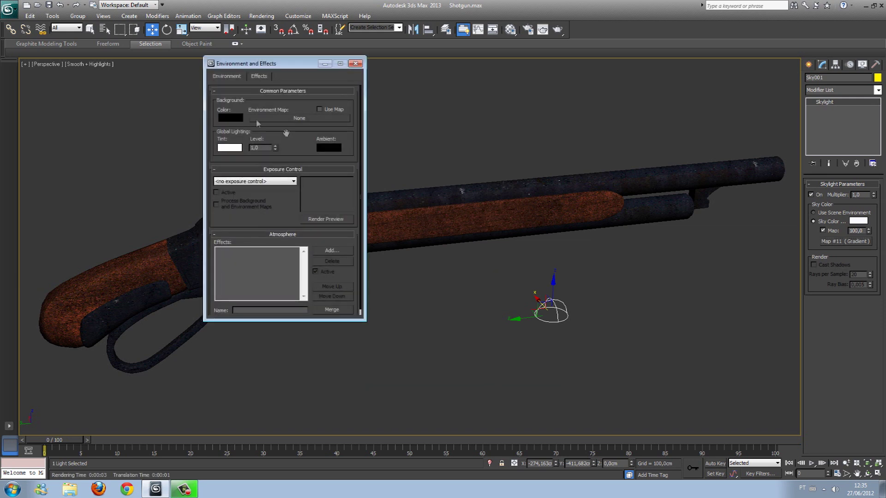
{"action": "left_click", "coordinate": [226, 119]}
{"action": "left_click_drag", "start_coordinate": [264, 122], "coordinate": [263, 128]}
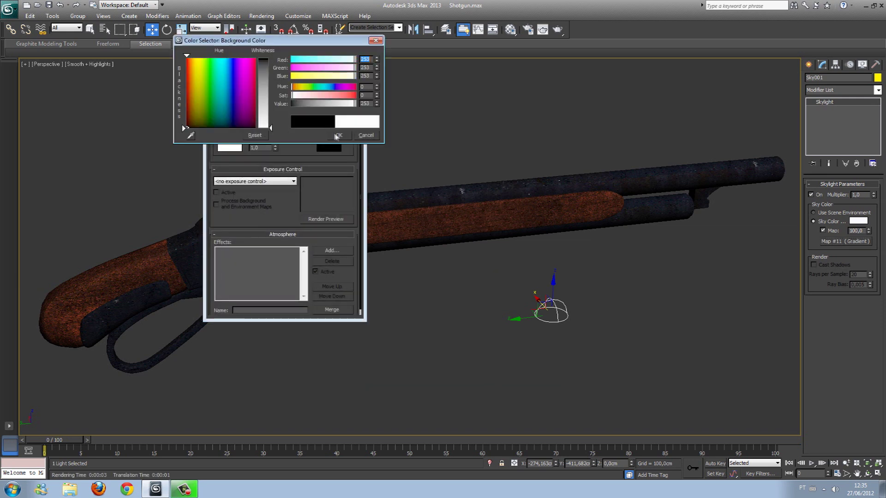
{"action": "left_click", "coordinate": [335, 136]}
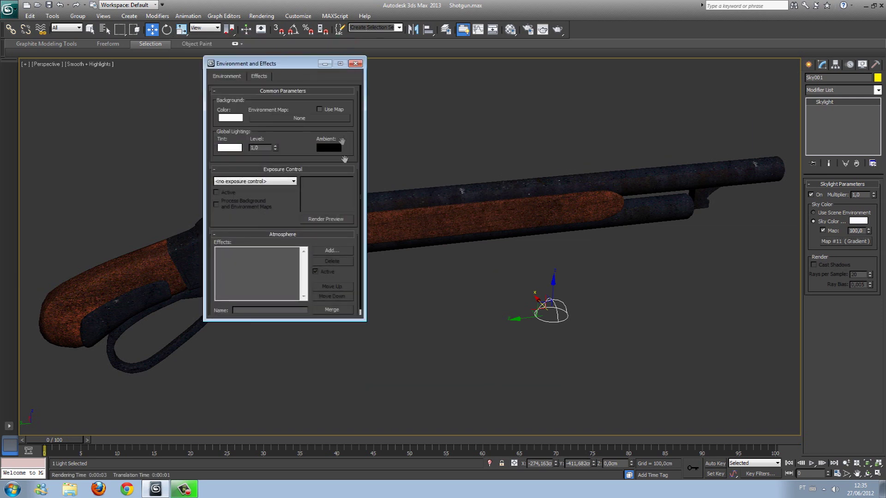
{"action": "left_click", "coordinate": [354, 64]}
Render the perspective view, close the rendered frame, and select the shotgun to inspect it from its muzzle end.
{"action": "left_click", "coordinate": [557, 29]}
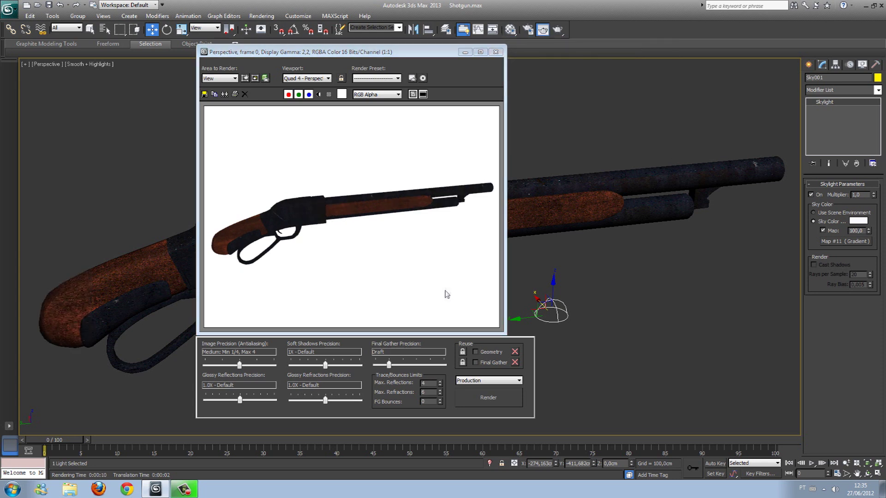
{"action": "left_click", "coordinate": [496, 51]}
{"action": "left_click", "coordinate": [407, 228]}
{"action": "middle_click_drag", "start_coordinate": [430, 224], "coordinate": [556, 299], "text": "alt"}
{"action": "scroll", "coordinate": [573, 299], "scroll_direction": "down", "scroll_amount": 3}
{"action": "scroll", "coordinate": [553, 293], "scroll_direction": "down", "scroll_amount": 4}
{"action": "scroll", "coordinate": [556, 299], "scroll_direction": "down", "scroll_amount": 2}
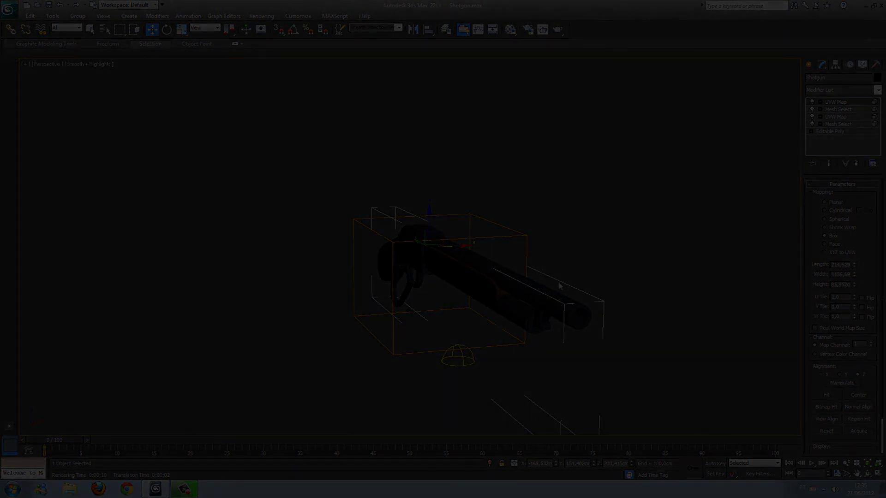